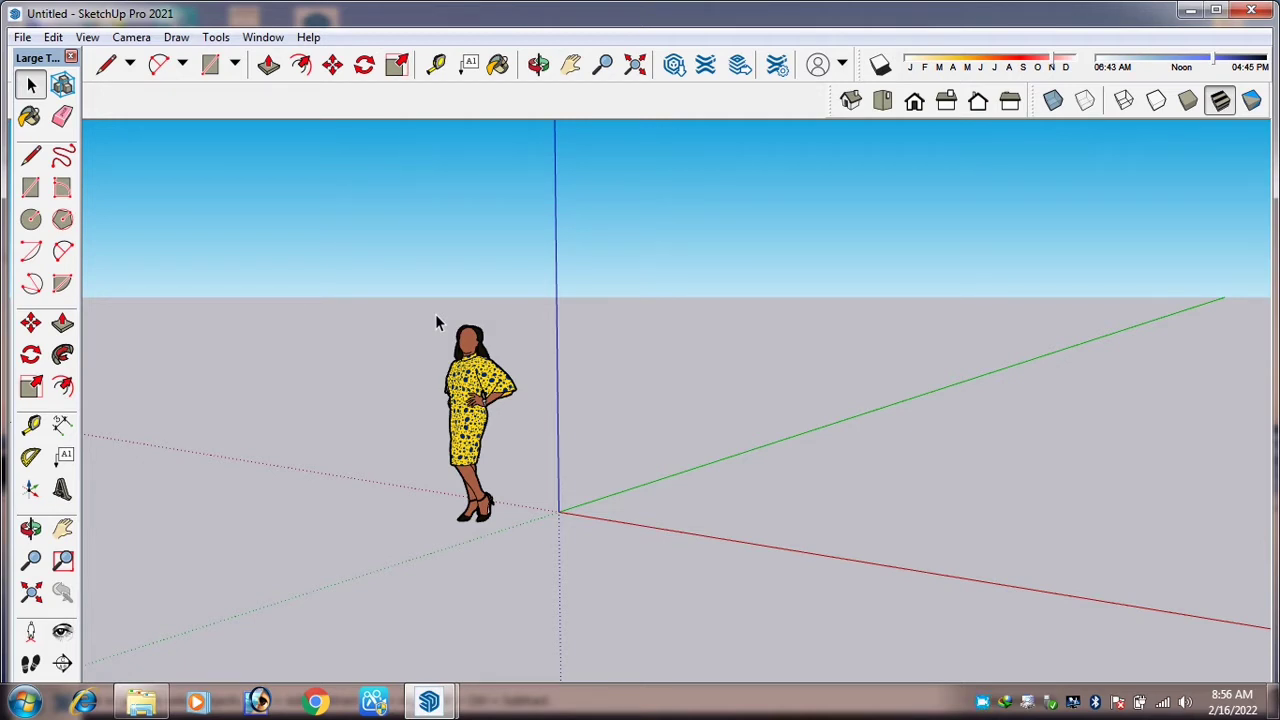
click(981, 703)
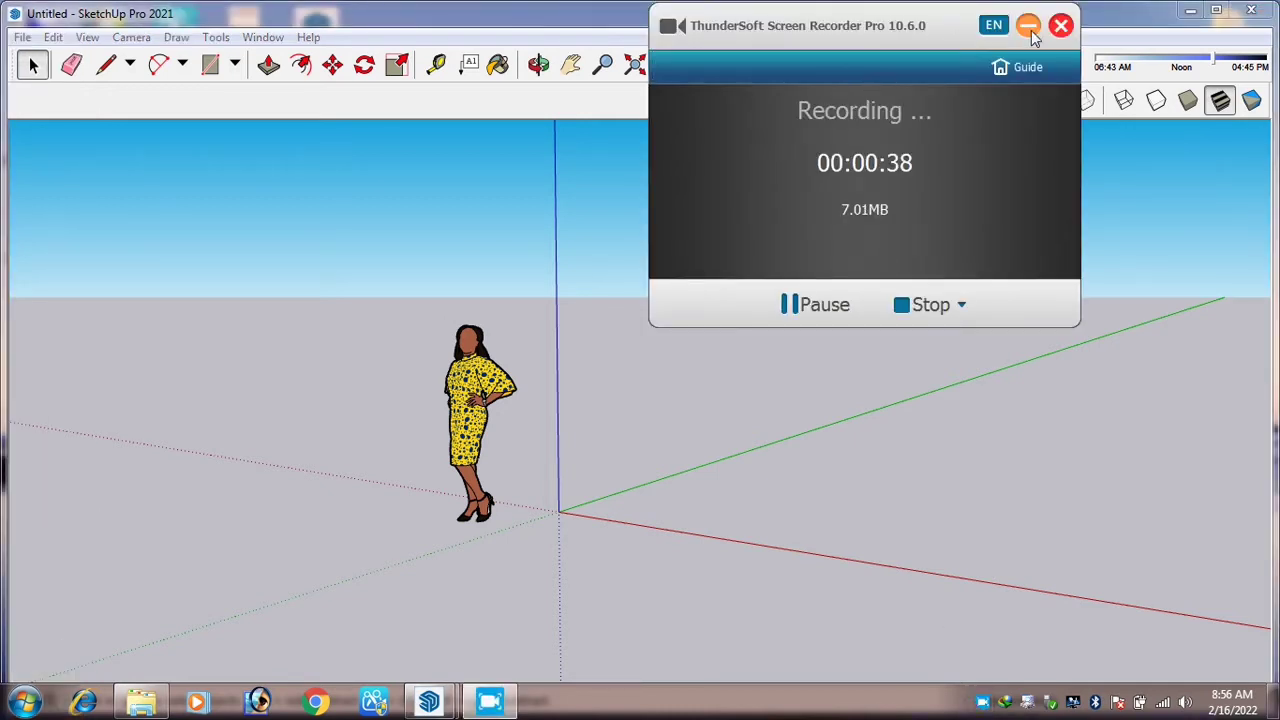
click(1029, 26)
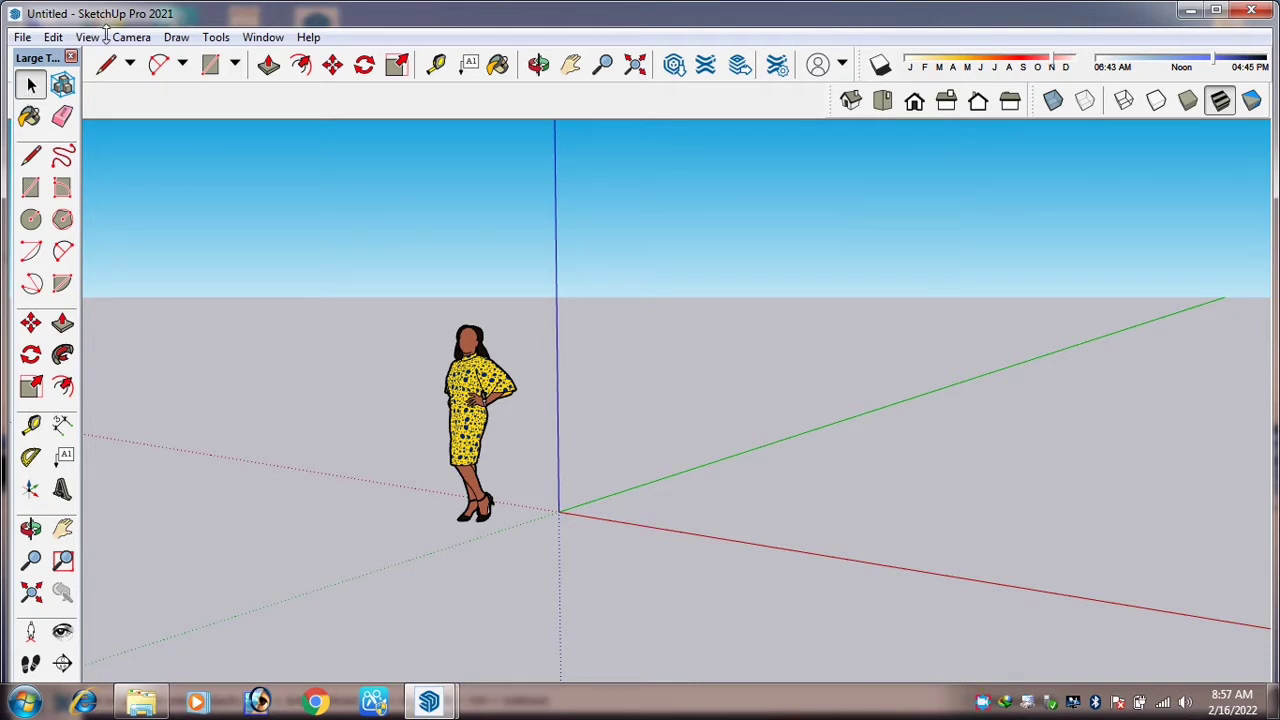
Move the floating Large Tool Set palette down so it no longer covers the Select and Eraser tools
drag(30, 57, 25, 89)
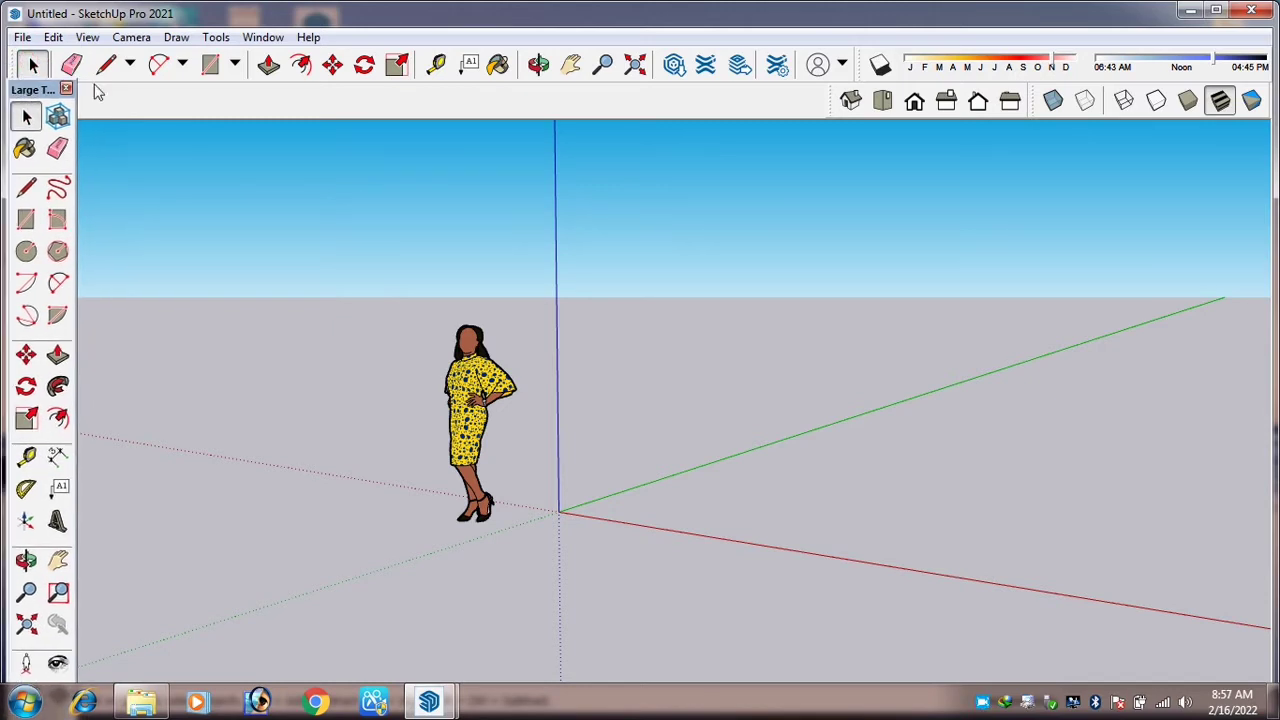
click(234, 66)
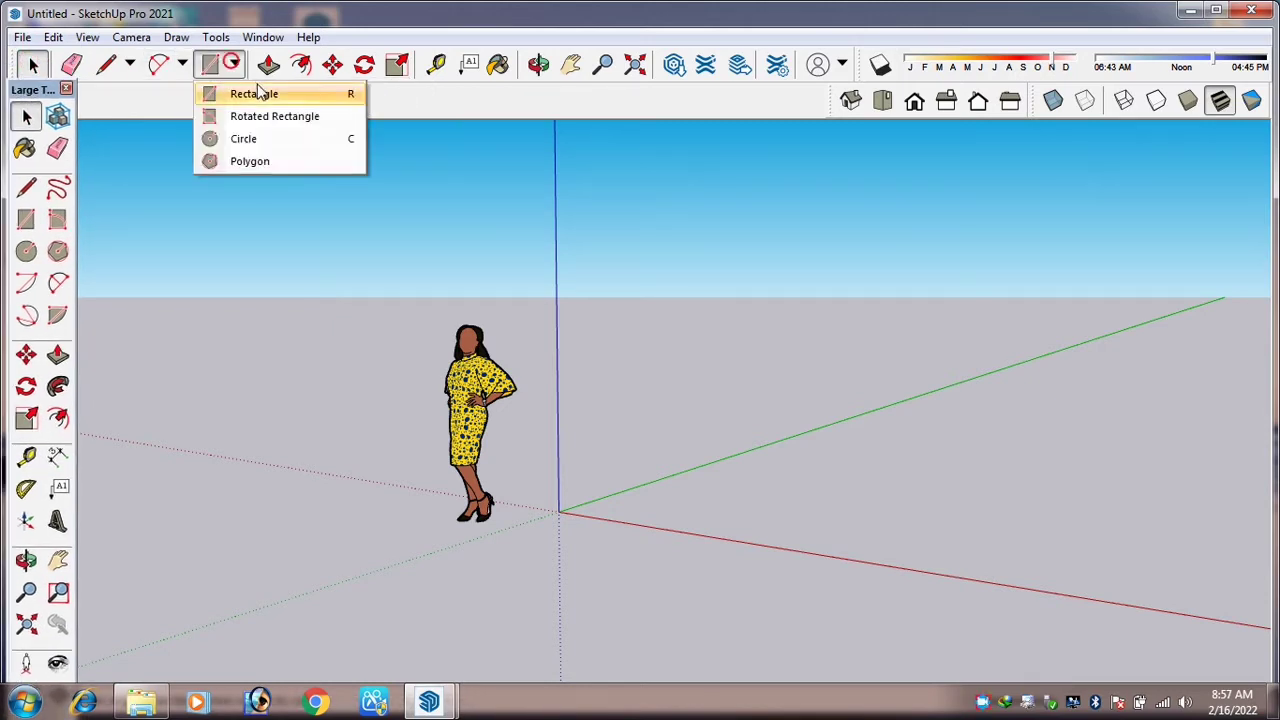
click(252, 98)
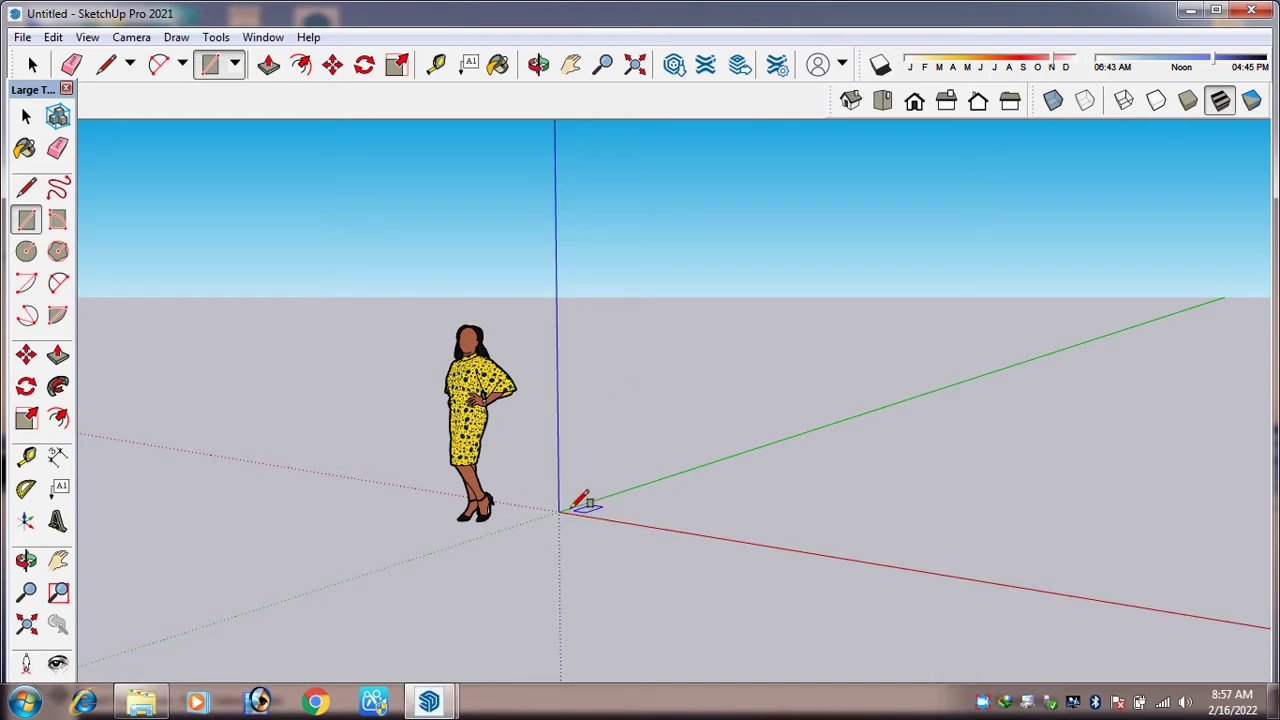
scroll(550, 507, up, 1)
scroll(400, 525, down, 1)
scroll(606, 441, up, 2)
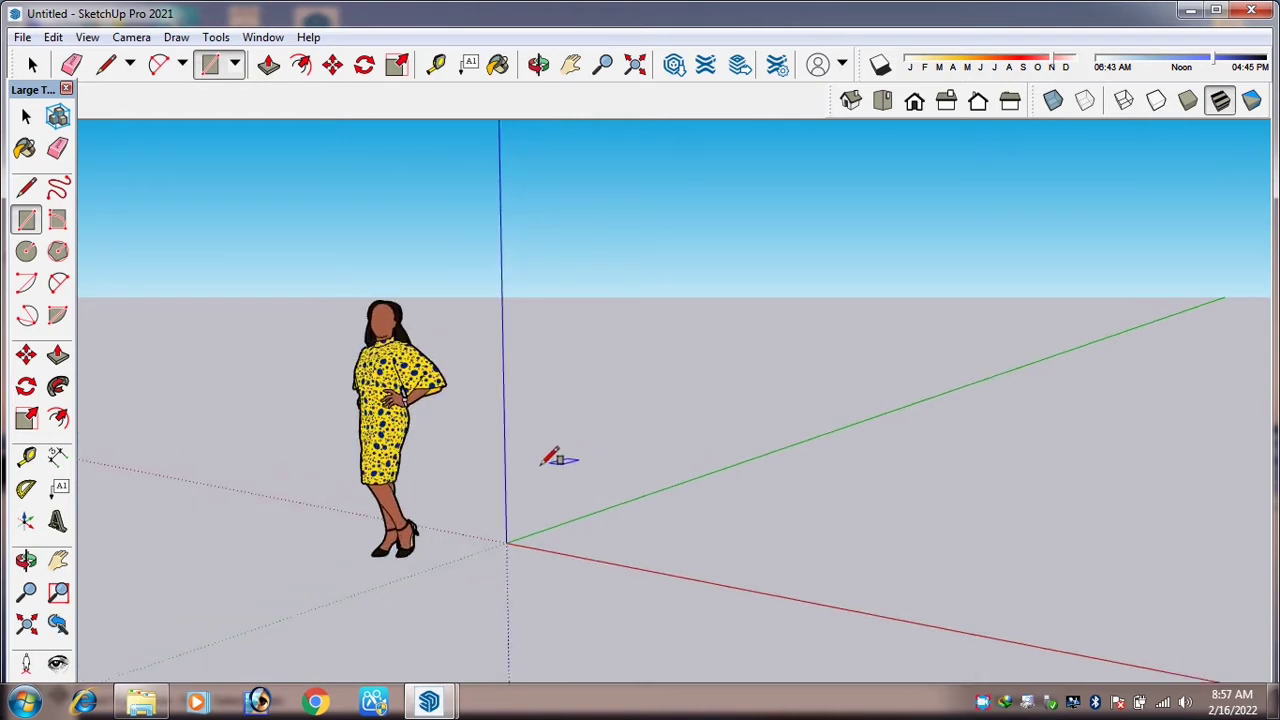
scroll(472, 475, down, 2)
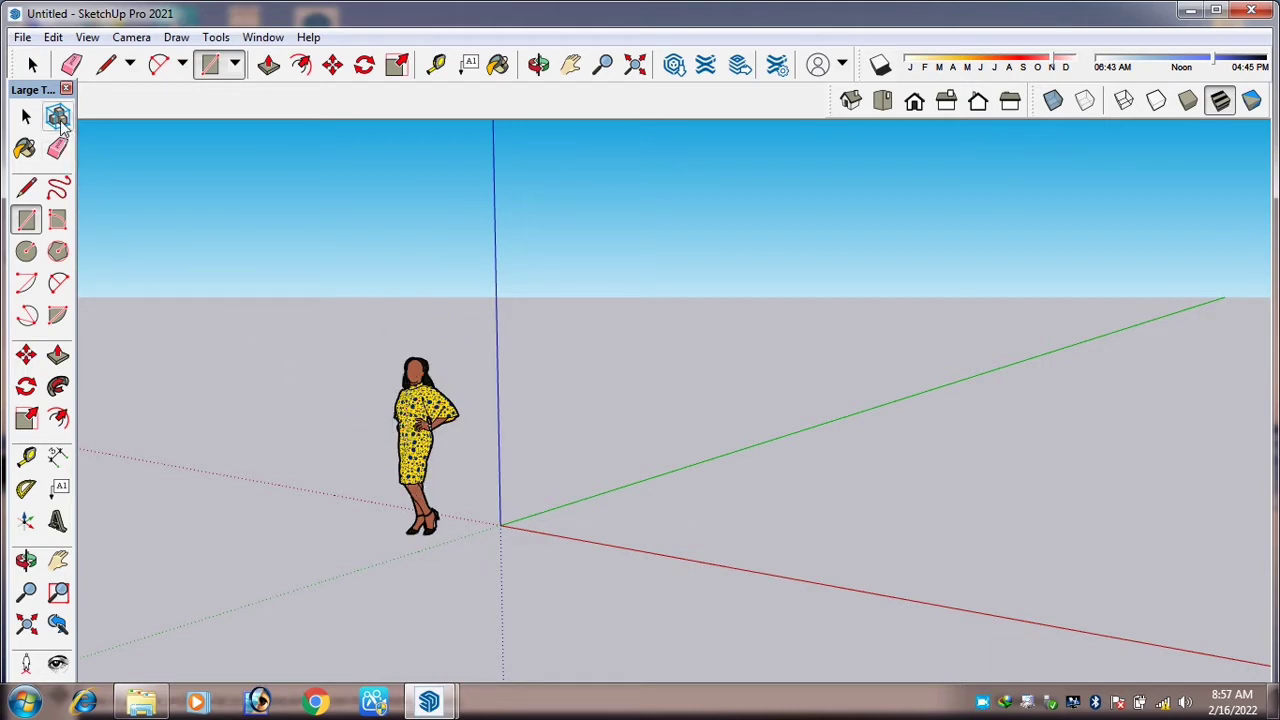
Delete the human scale figure near the origin and undo the deletion
click(35, 66)
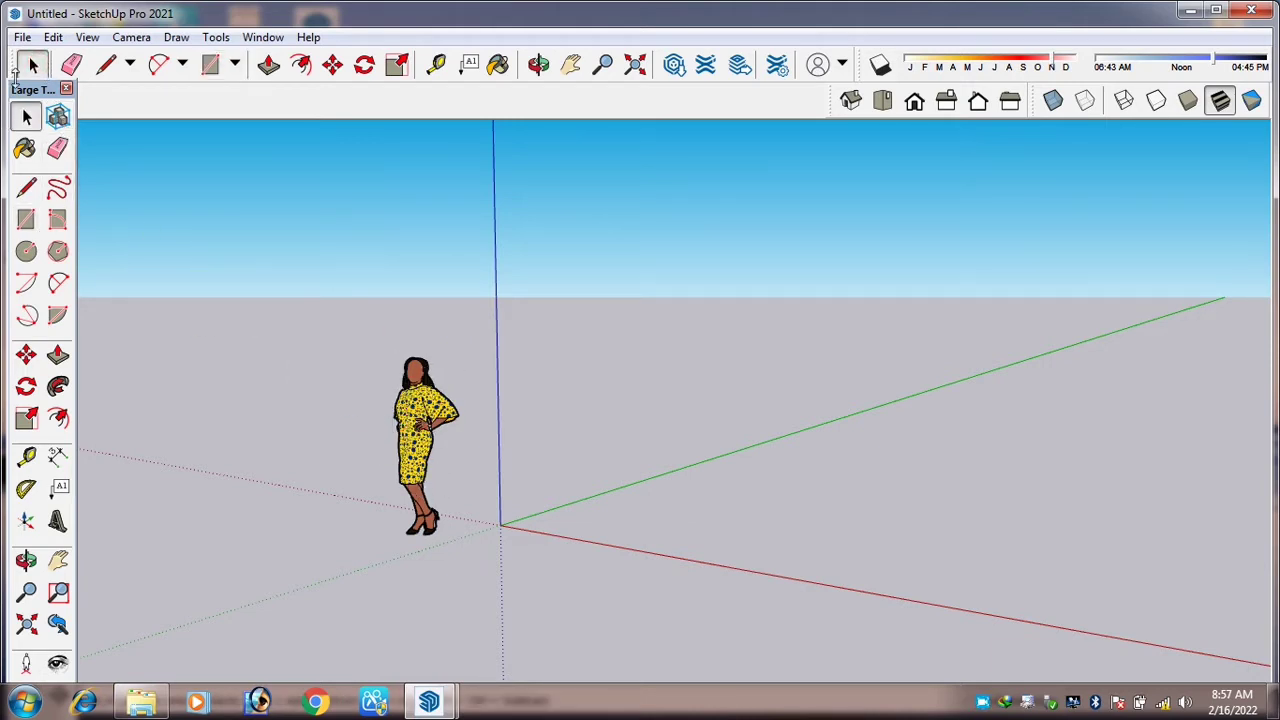
click(423, 405)
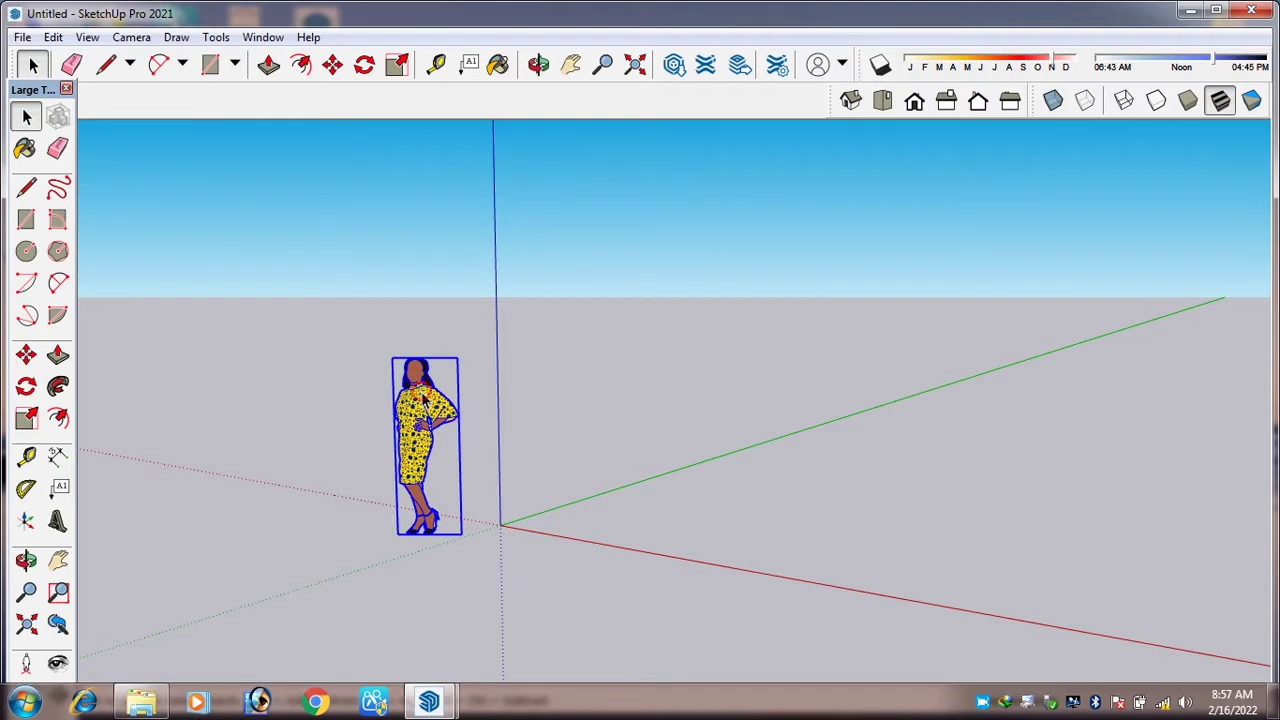
key(Delete)
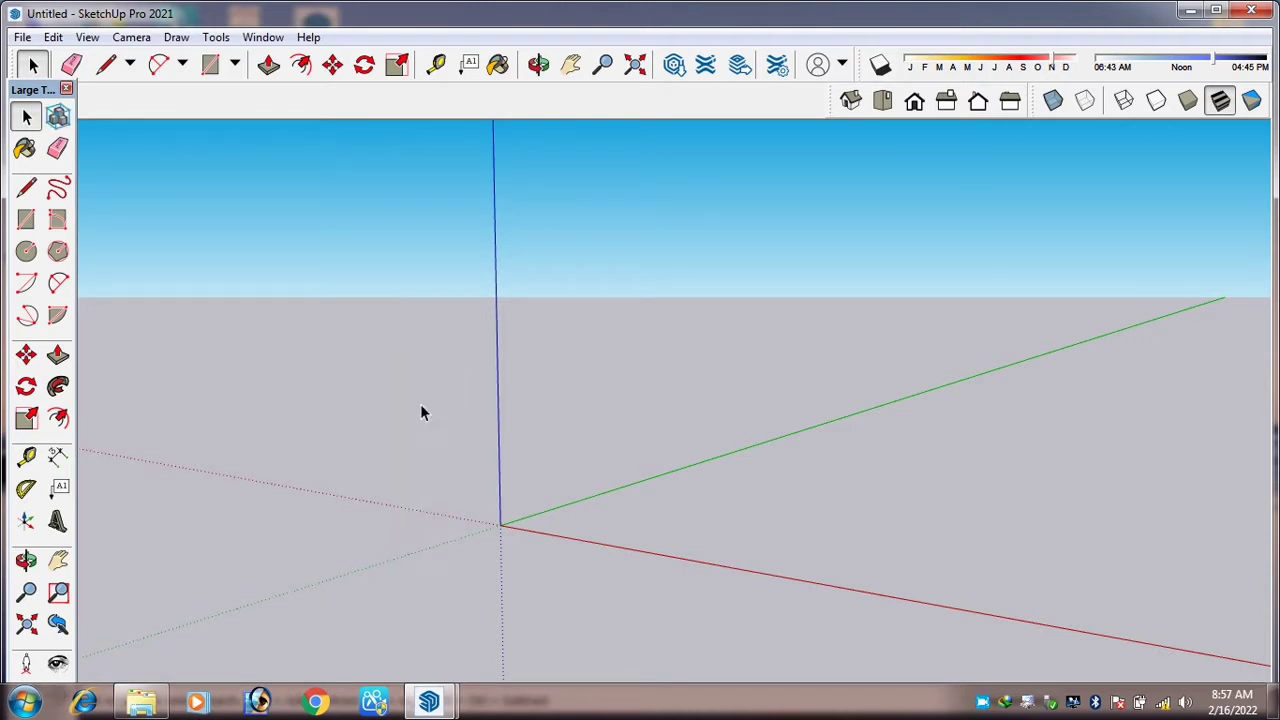
key(ctrl+z)
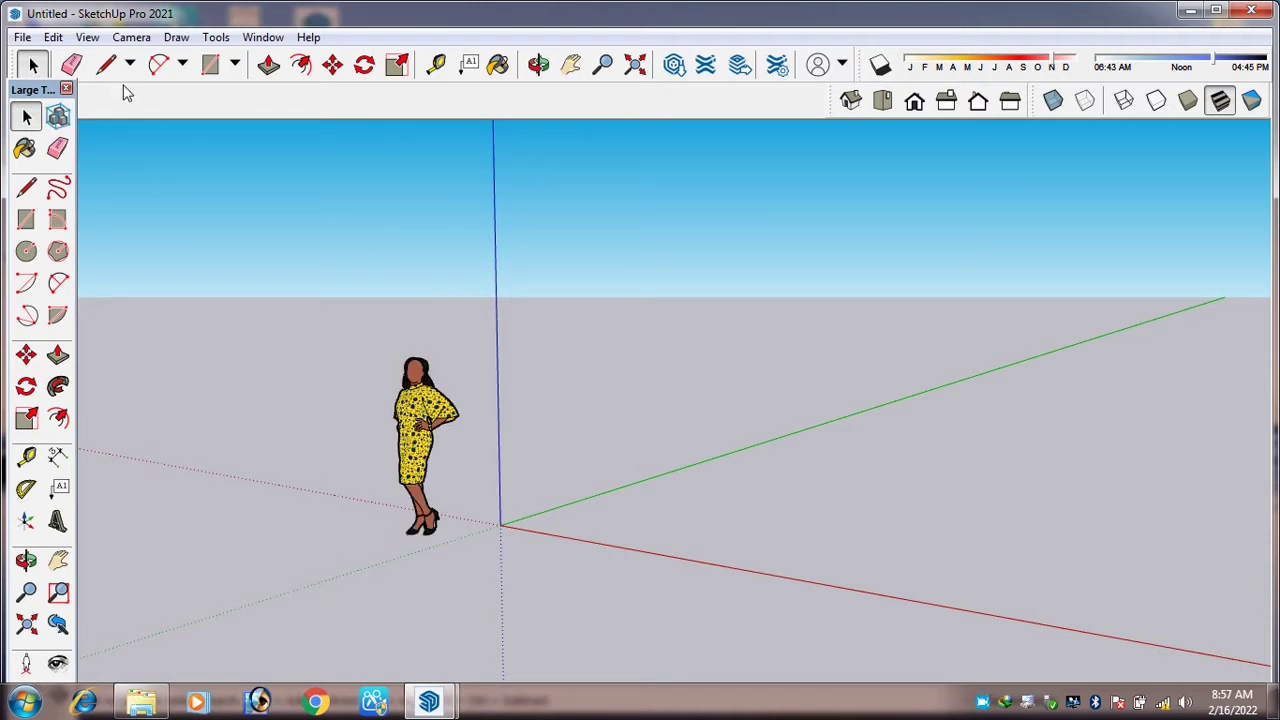
Remove the human scale figure near the origin with the Eraser tool
click(75, 64)
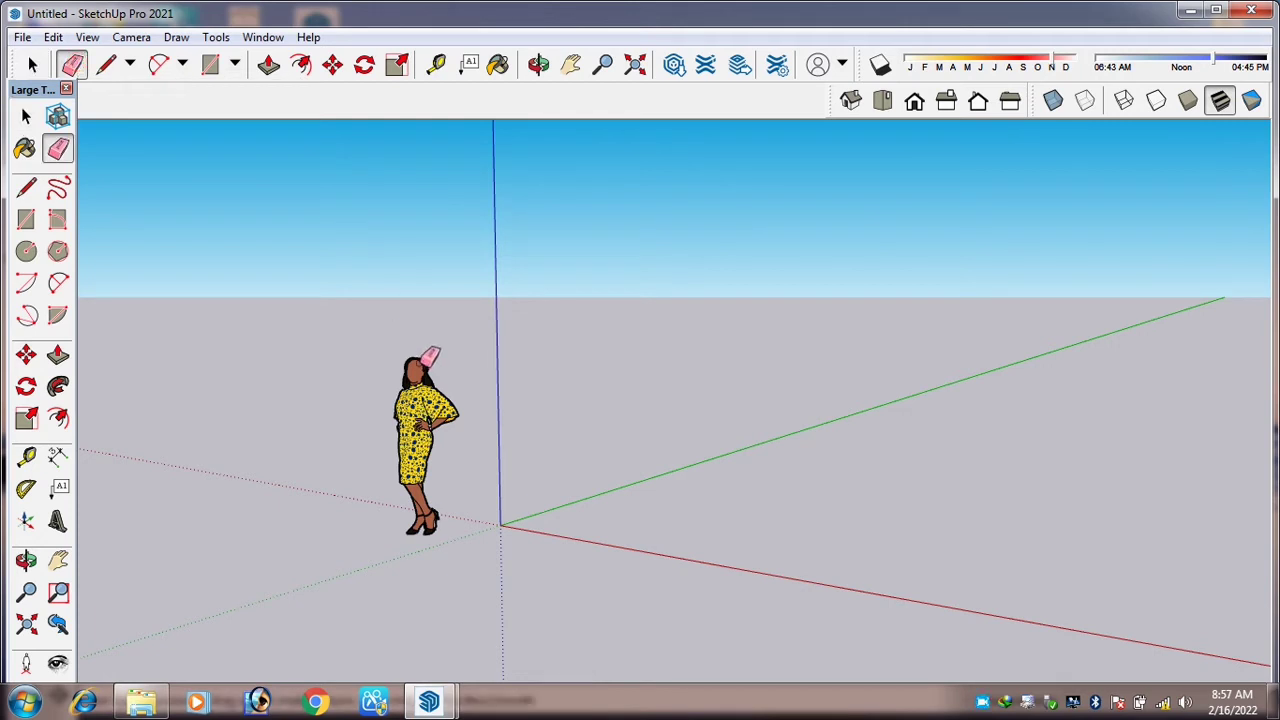
click(416, 366)
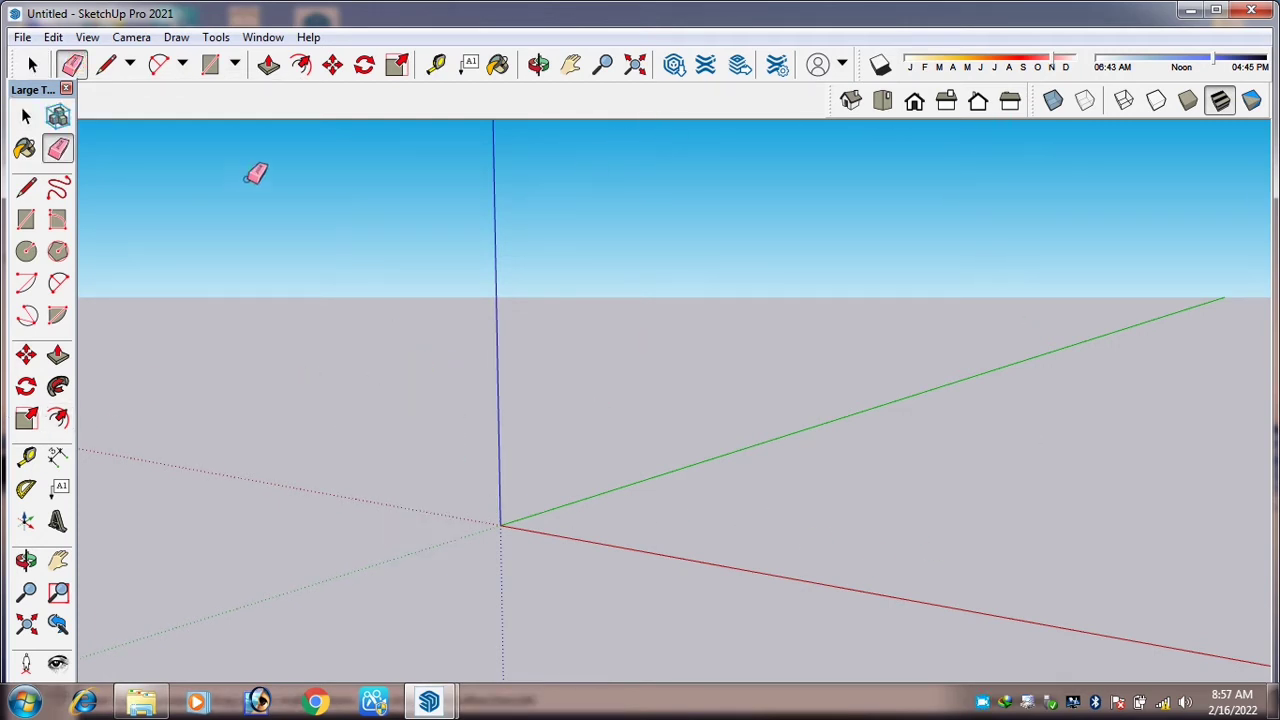
mouse_move(24, 87)
mouse_down()
mouse_move(20, 100)
mouse_move(28, 93)
mouse_up()
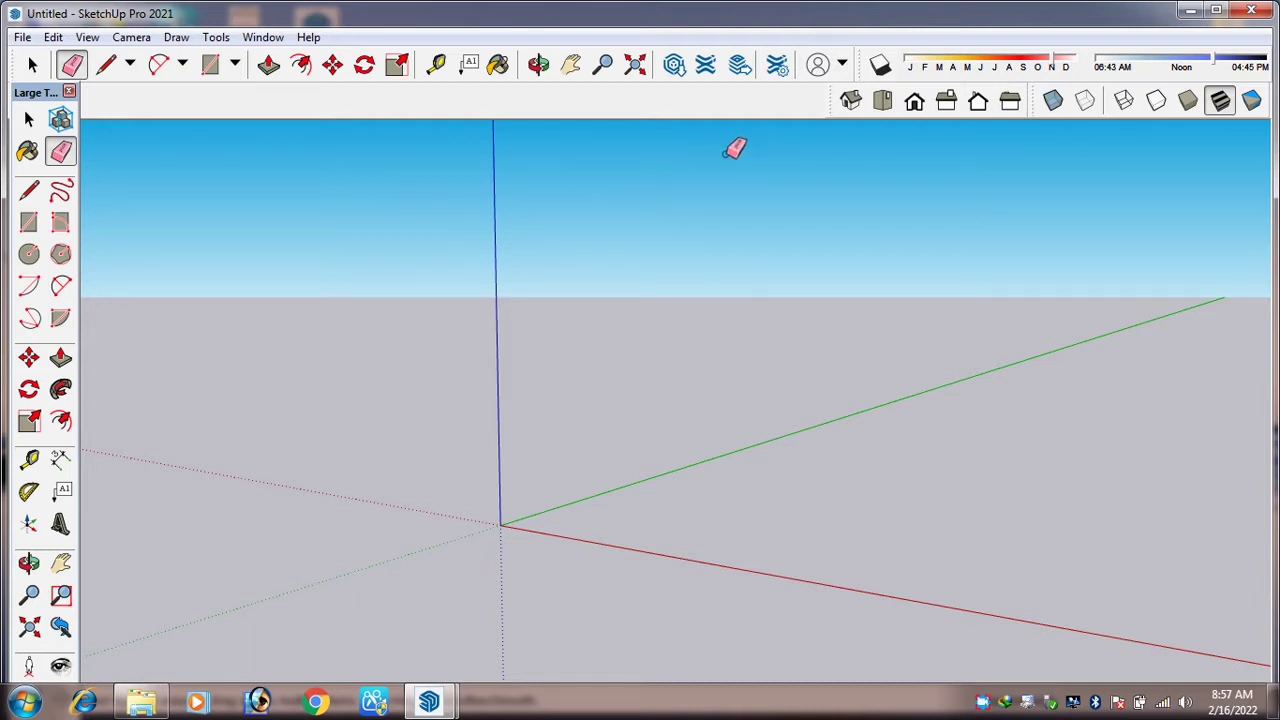
Switch the camera to the top view of the empty model
click(849, 102)
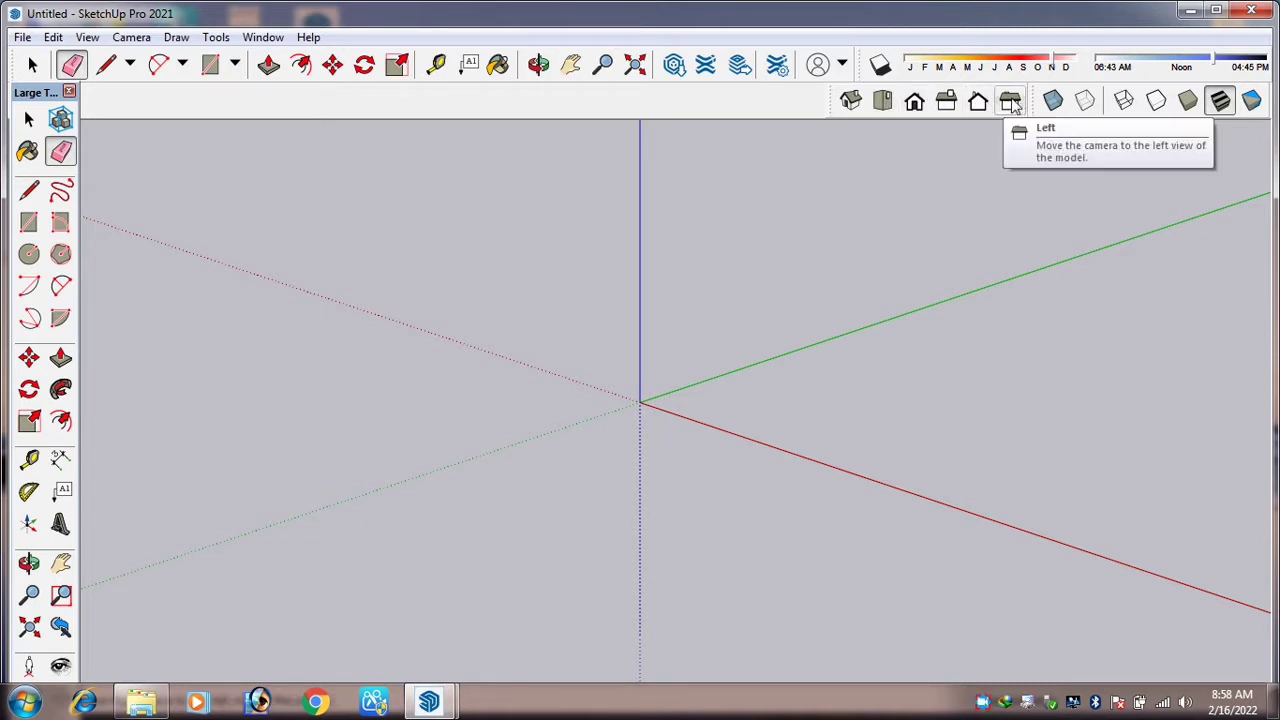
click(884, 104)
scroll(490, 537, down, 2)
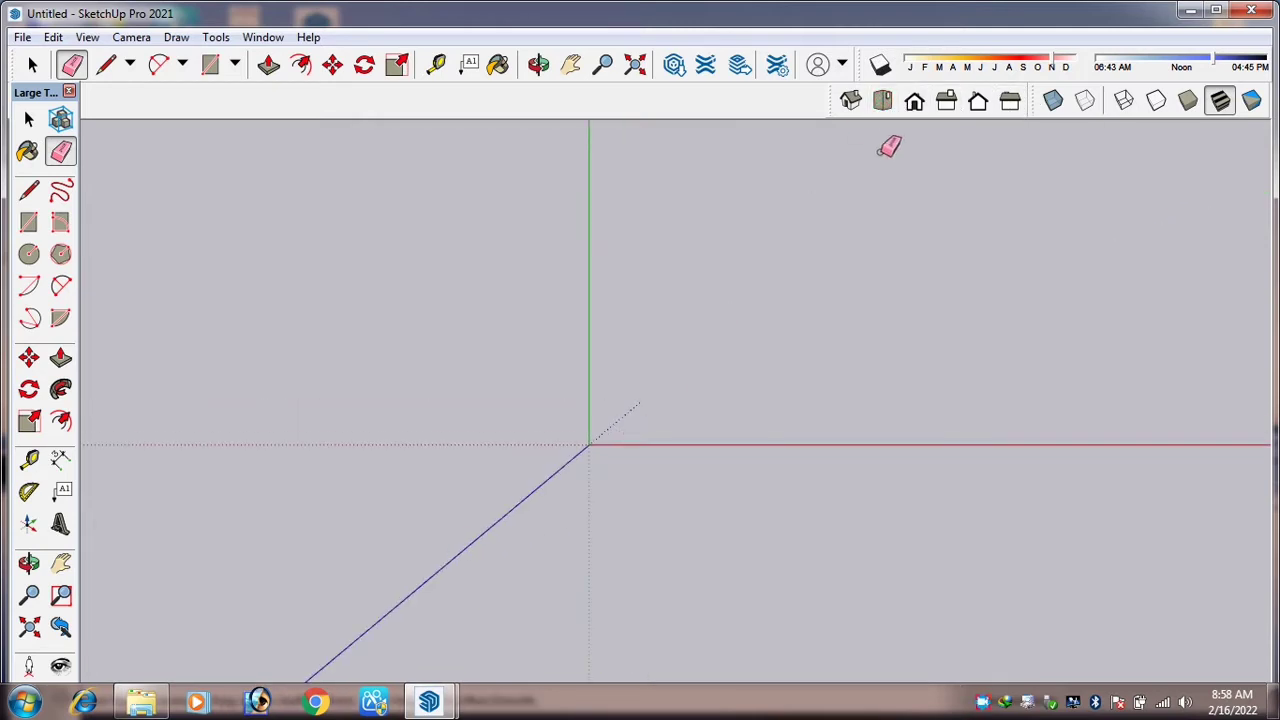
Try drawing a rectangle on the ground plane from the origin, and undo it
click(234, 66)
click(237, 94)
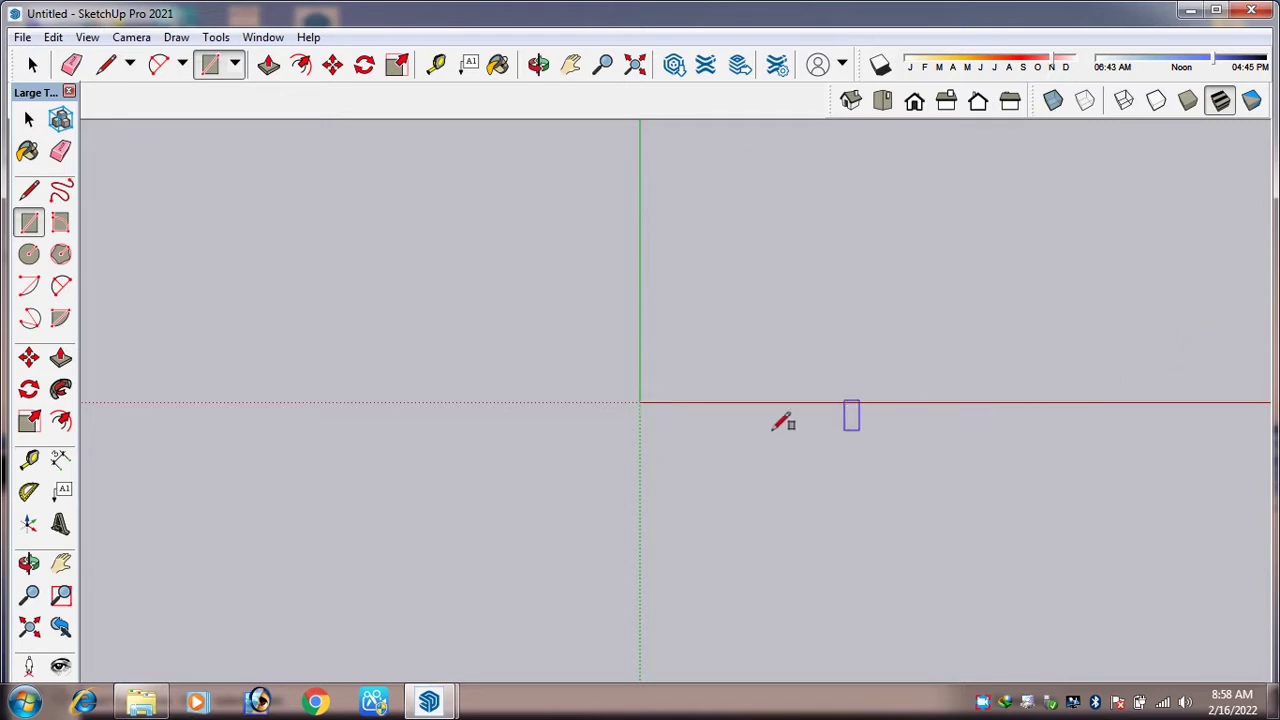
middle_drag(640, 557, 636, 565)
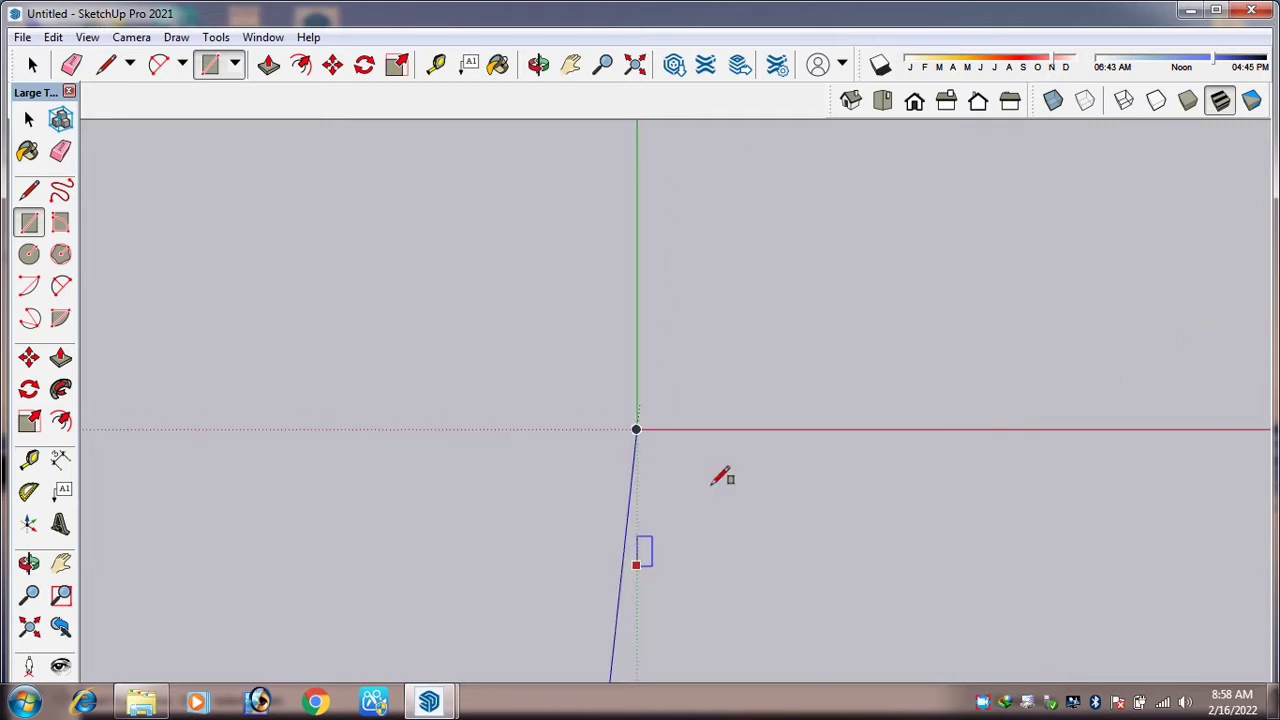
scroll(680, 420, up, 3)
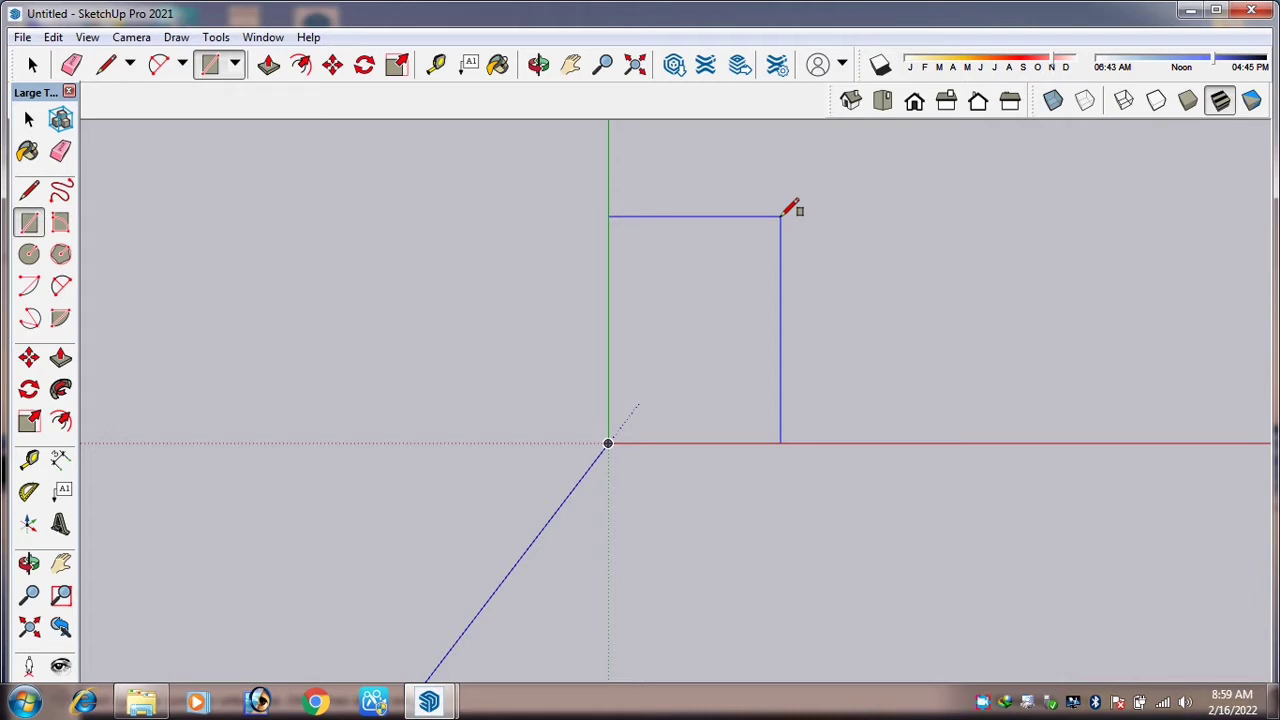
key(Return)
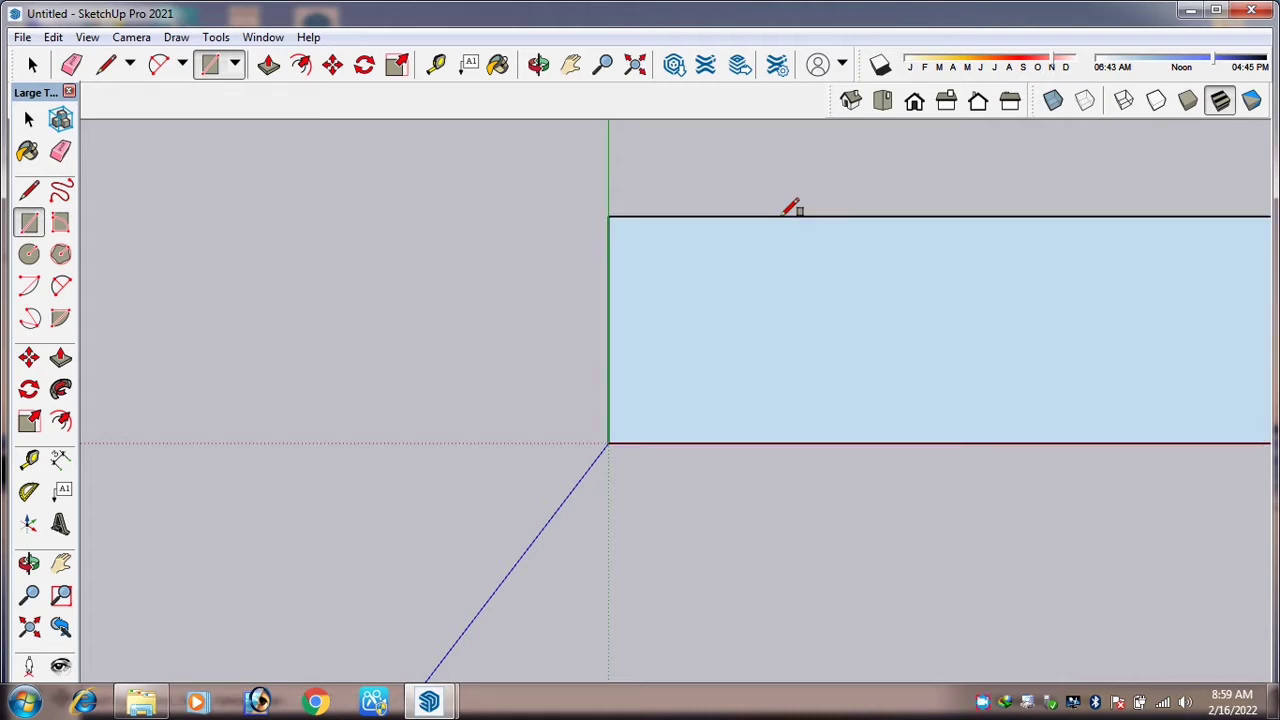
scroll(522, 425, down, 1)
scroll(413, 385, down, 2)
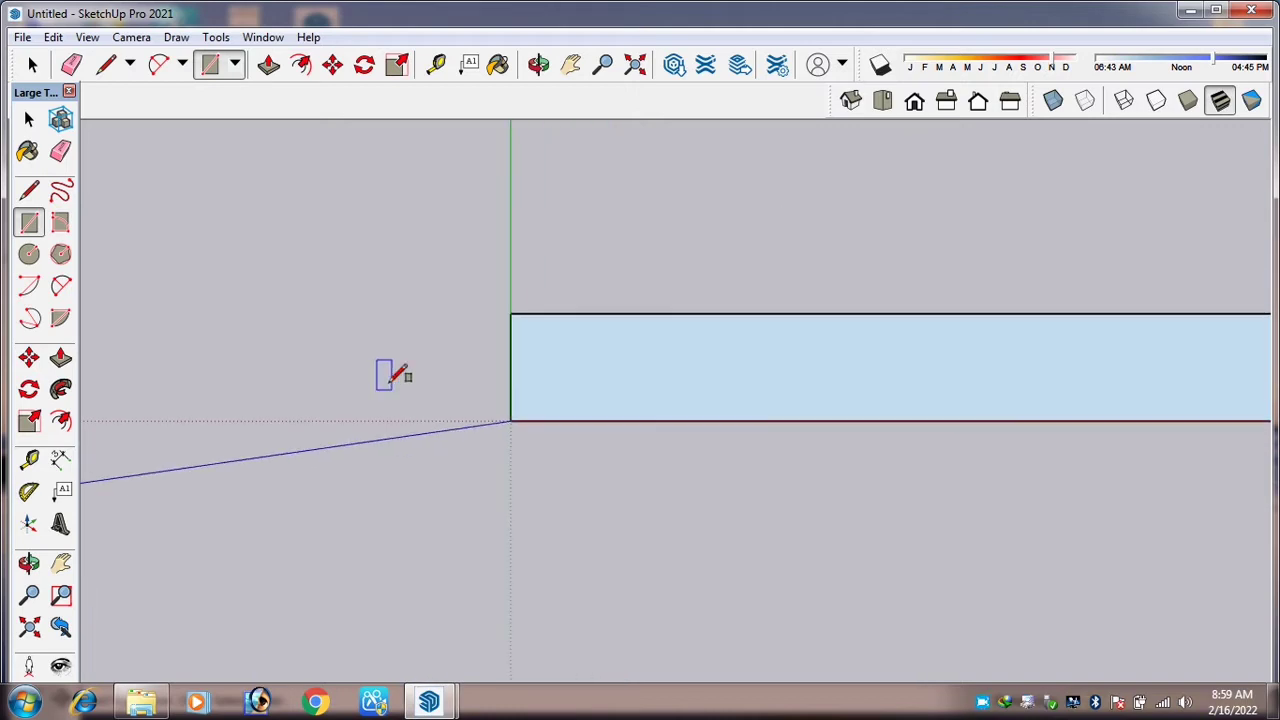
key(ctrl+z)
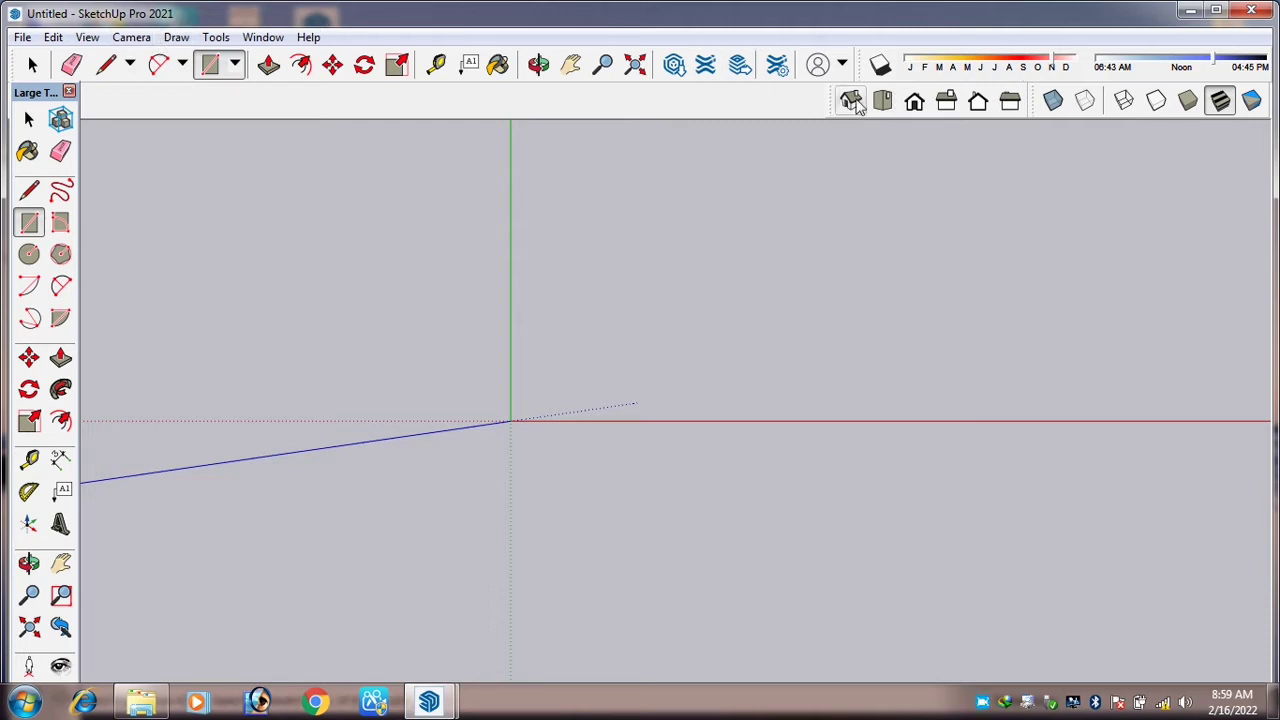
Show the Measurements toolbar so that entered dimensions are visible
right_click(776, 106)
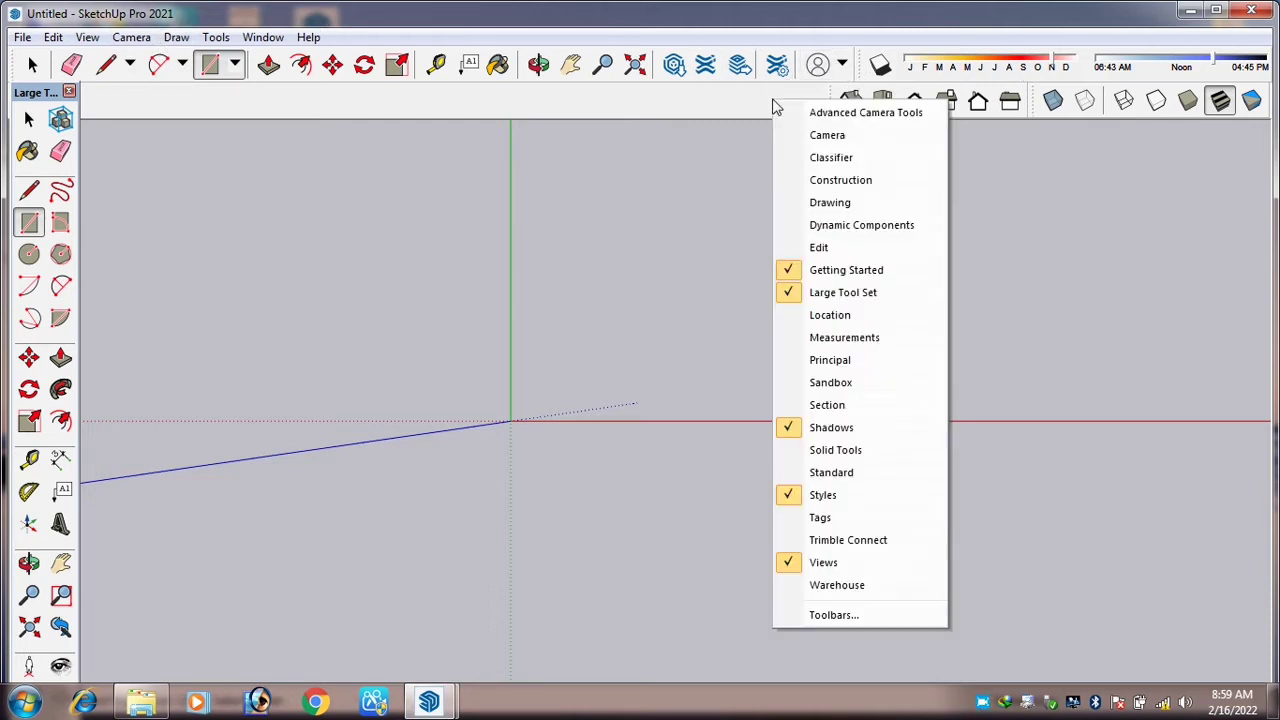
click(875, 340)
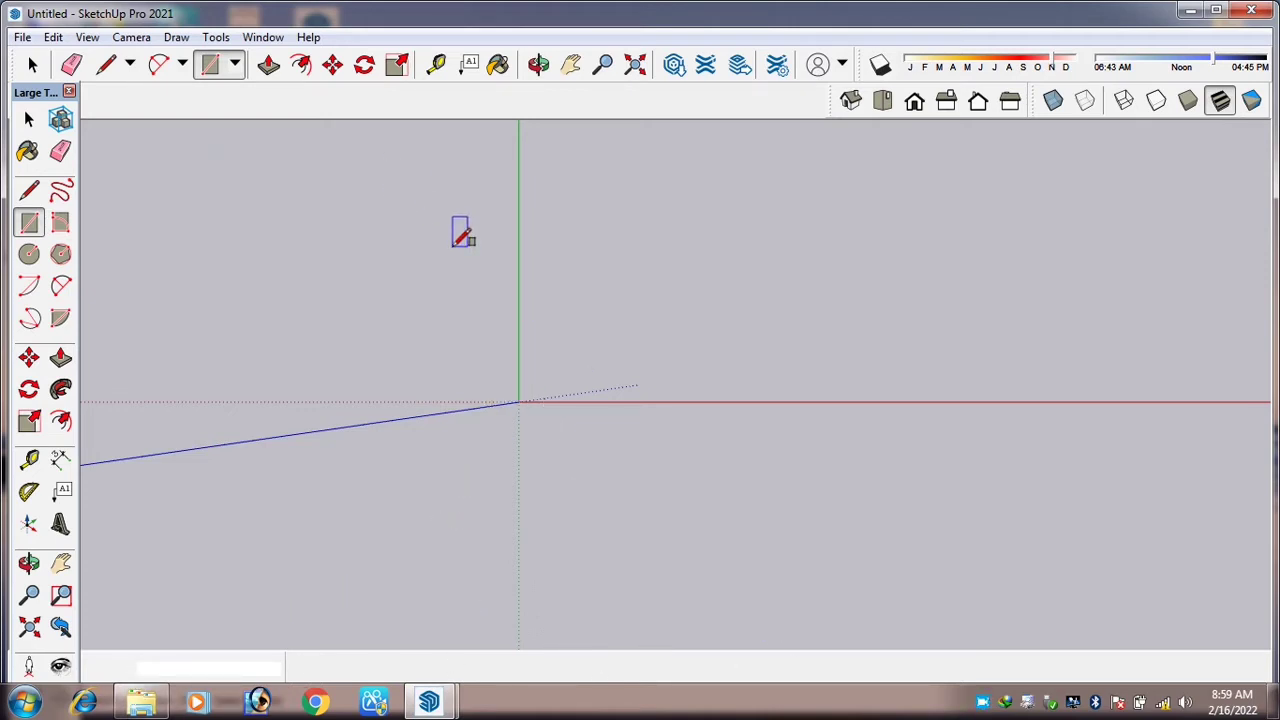
Draw a 40' by 30' rectangle on the ground plane with one corner at the origin
scroll(457, 229, up, 1)
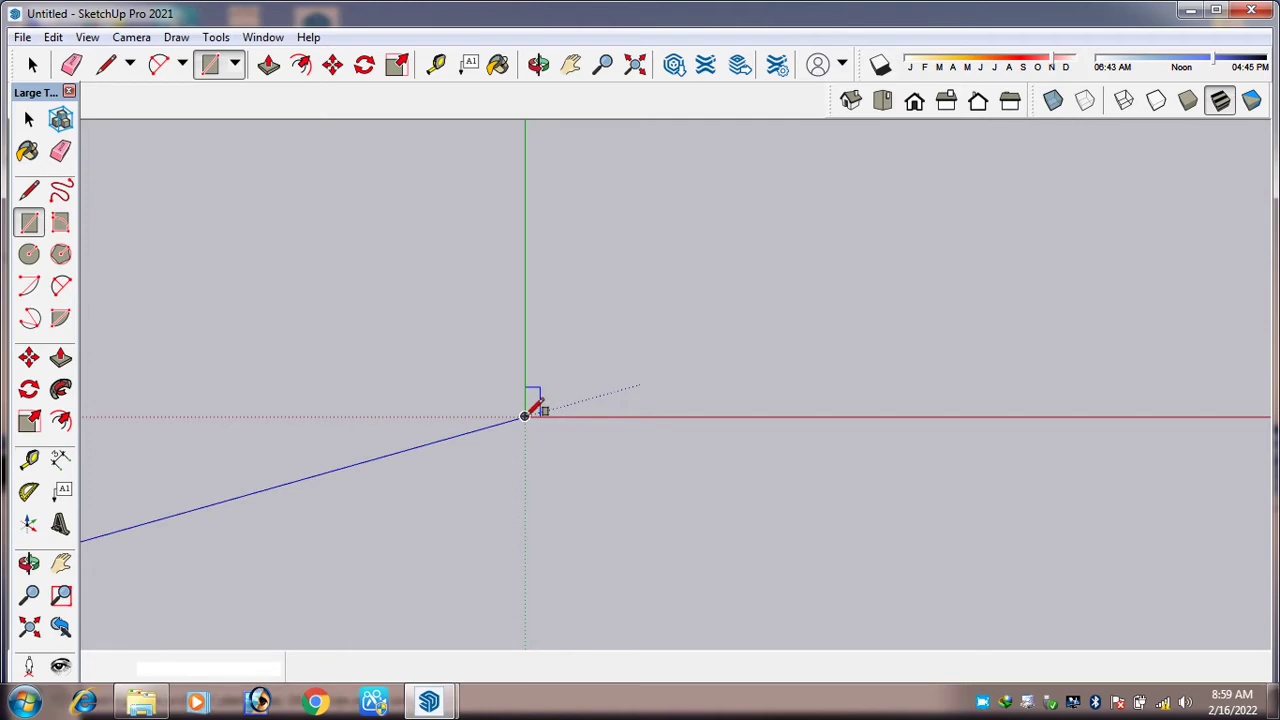
click(524, 416)
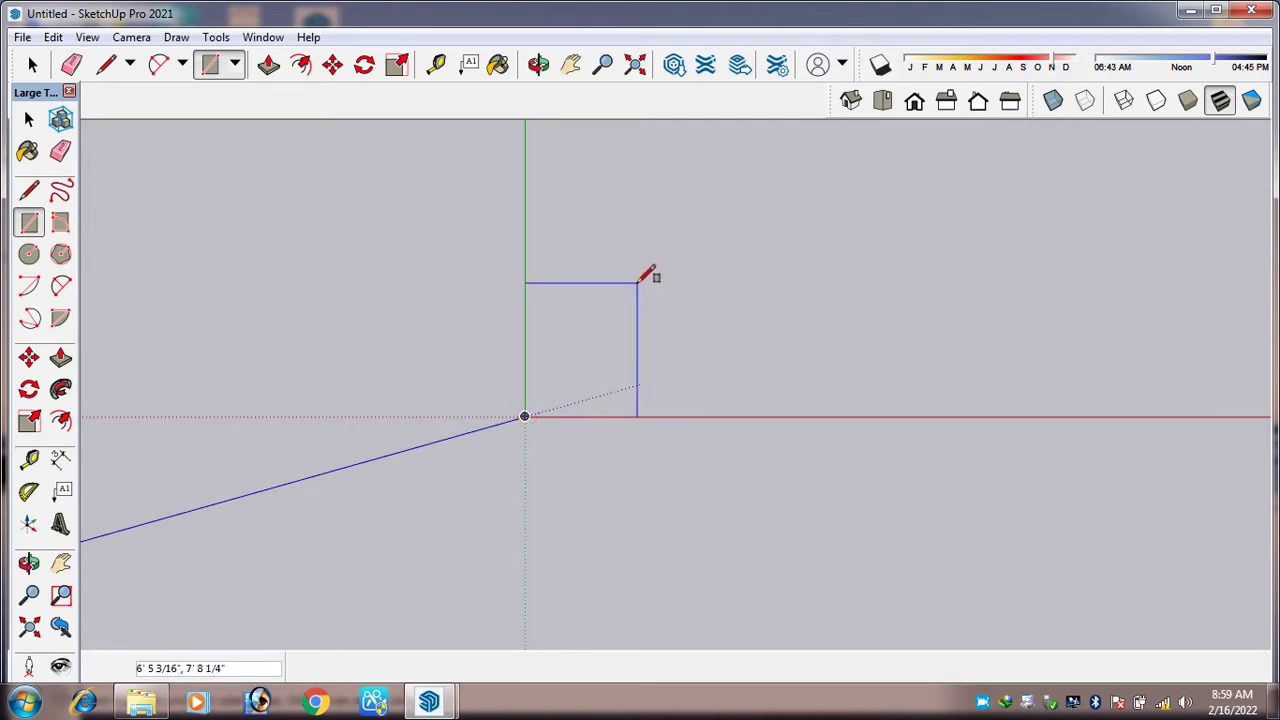
scroll(638, 280, up, 1)
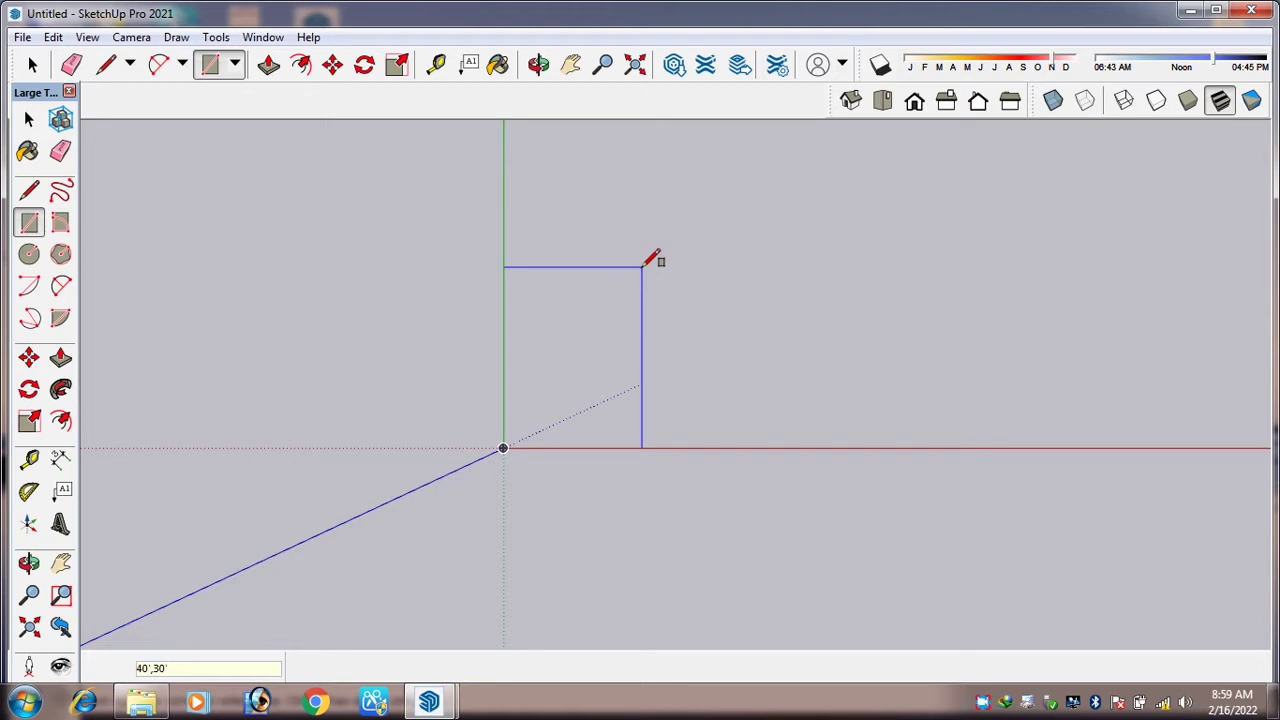
key(Return)
scroll(517, 494, down, 5)
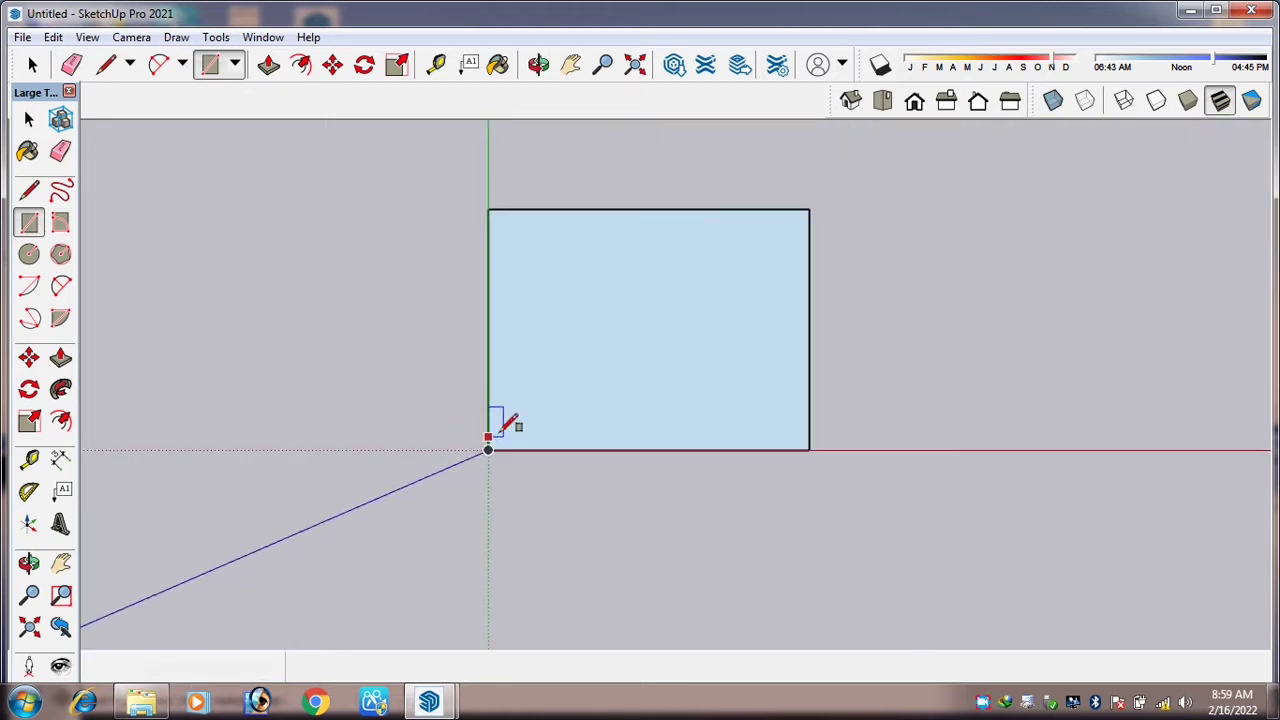
scroll(536, 215, up, 1)
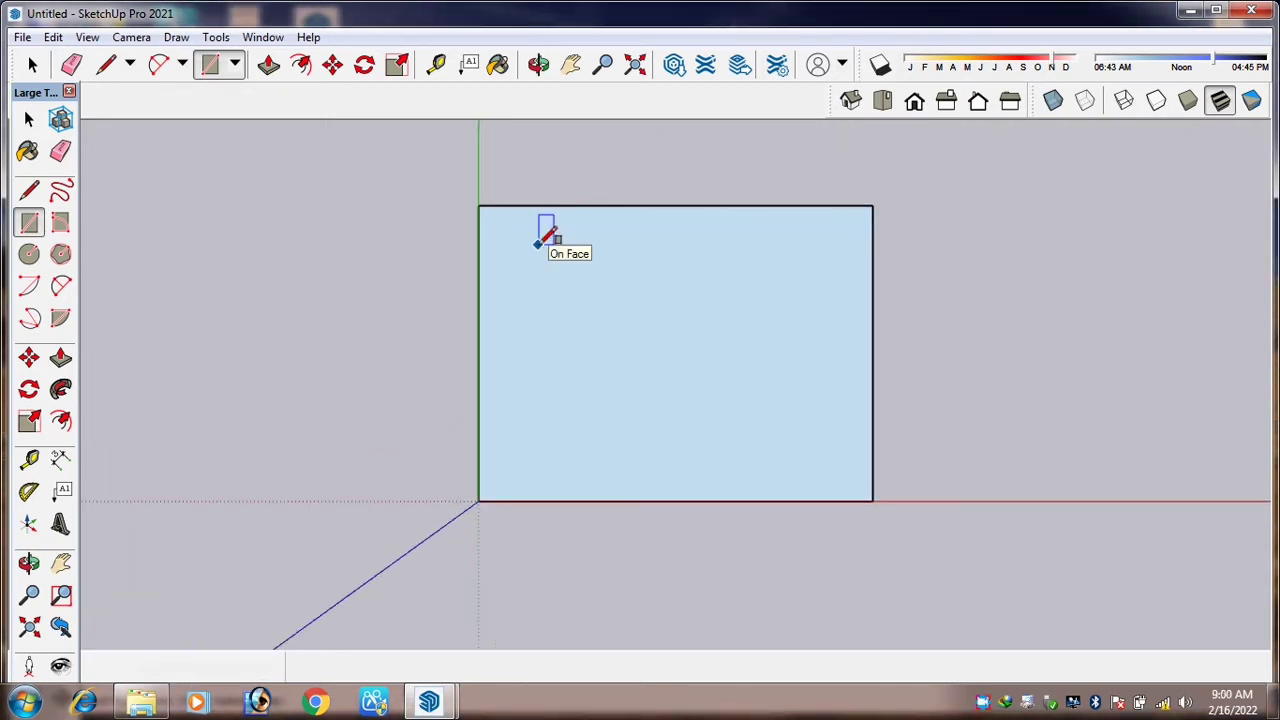
Measure the rectangle's long edge away from the red axis and its short edge opposite the green axis with the Tape Measure tool
click(437, 72)
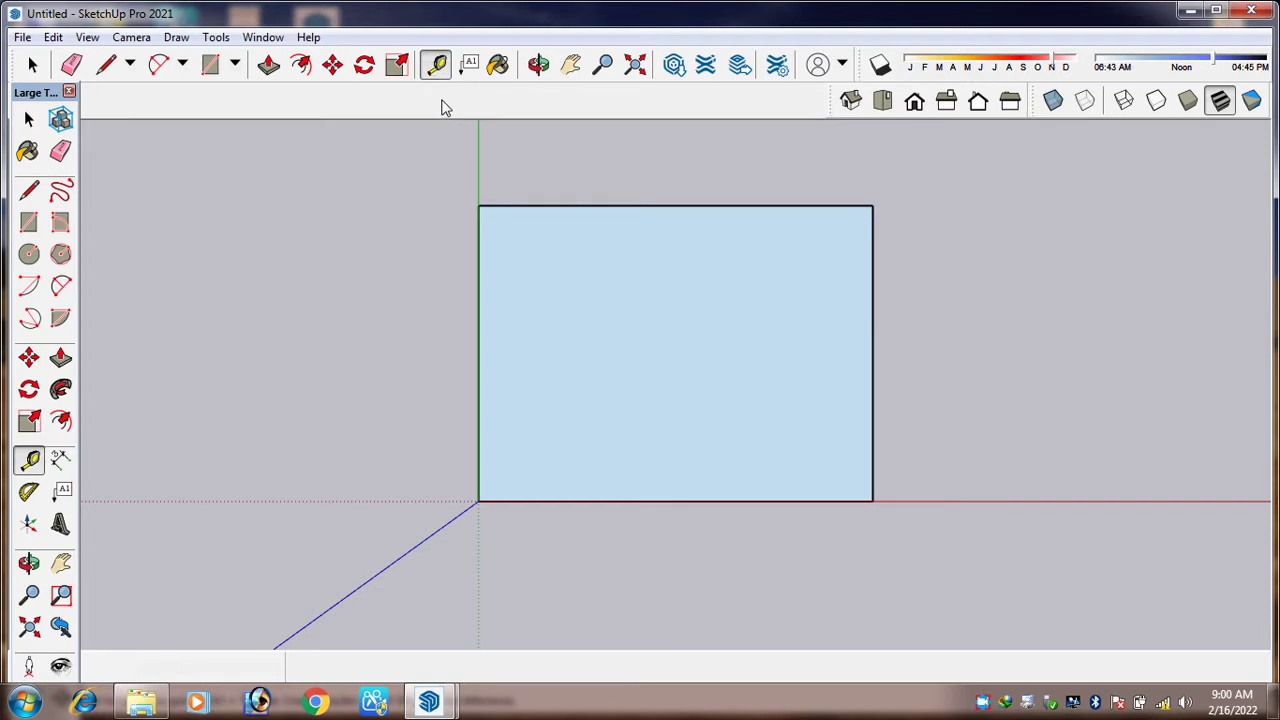
click(478, 205)
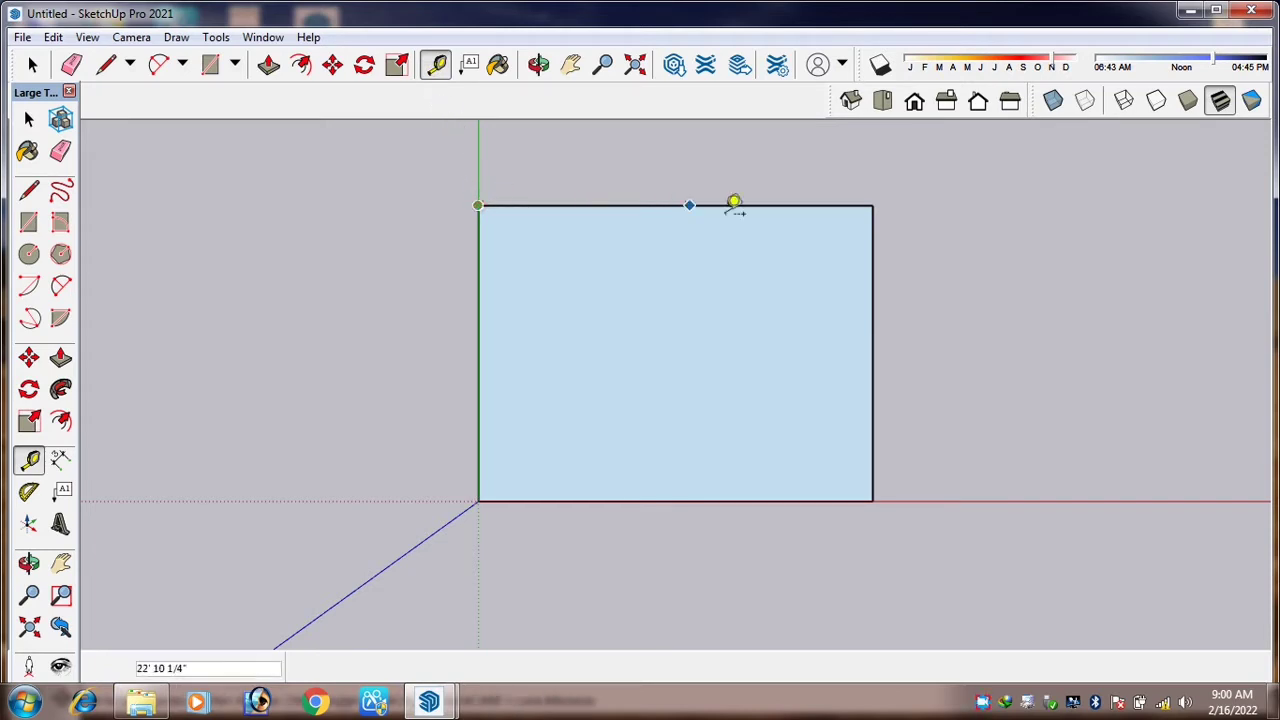
click(878, 200)
click(878, 200)
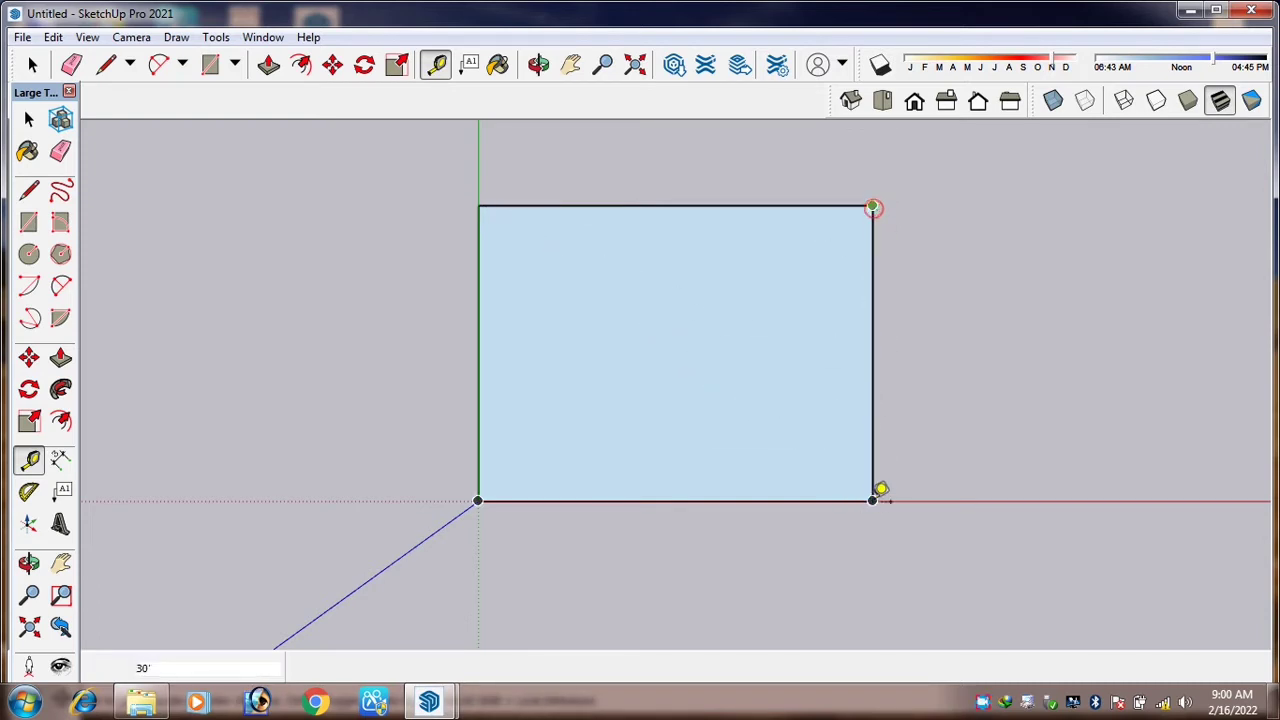
click(878, 495)
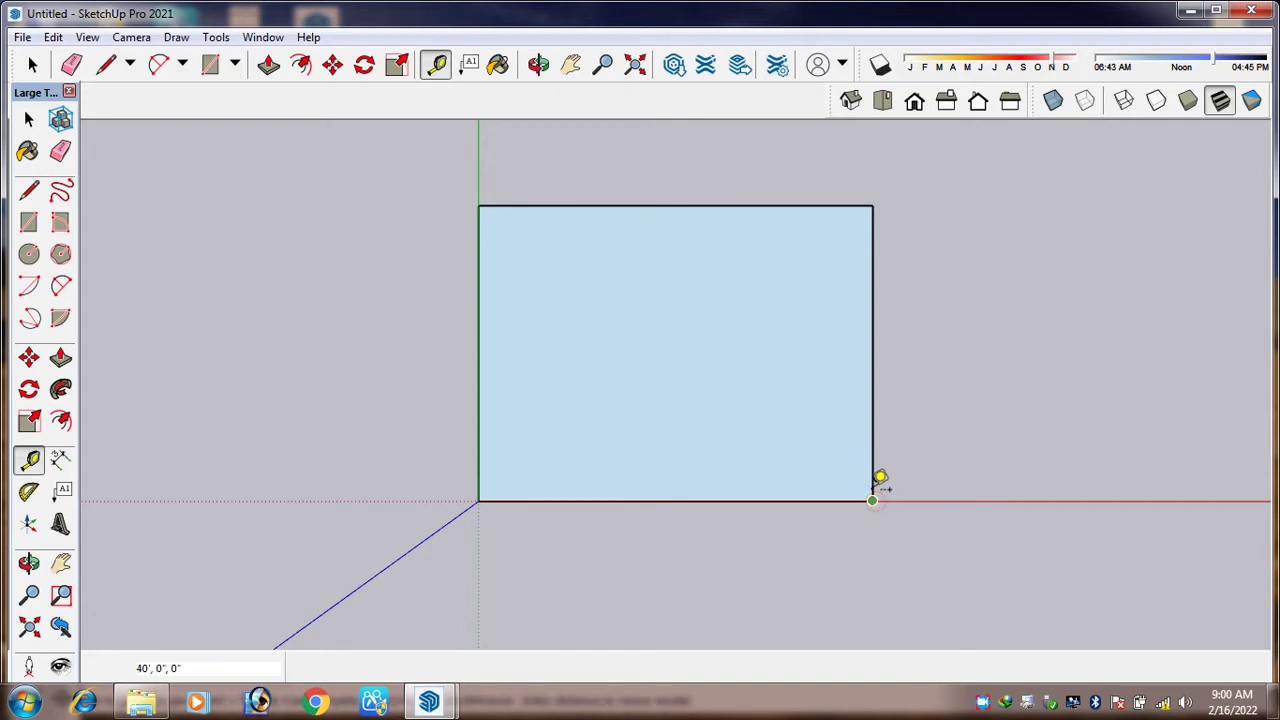
scroll(837, 163, up, 3)
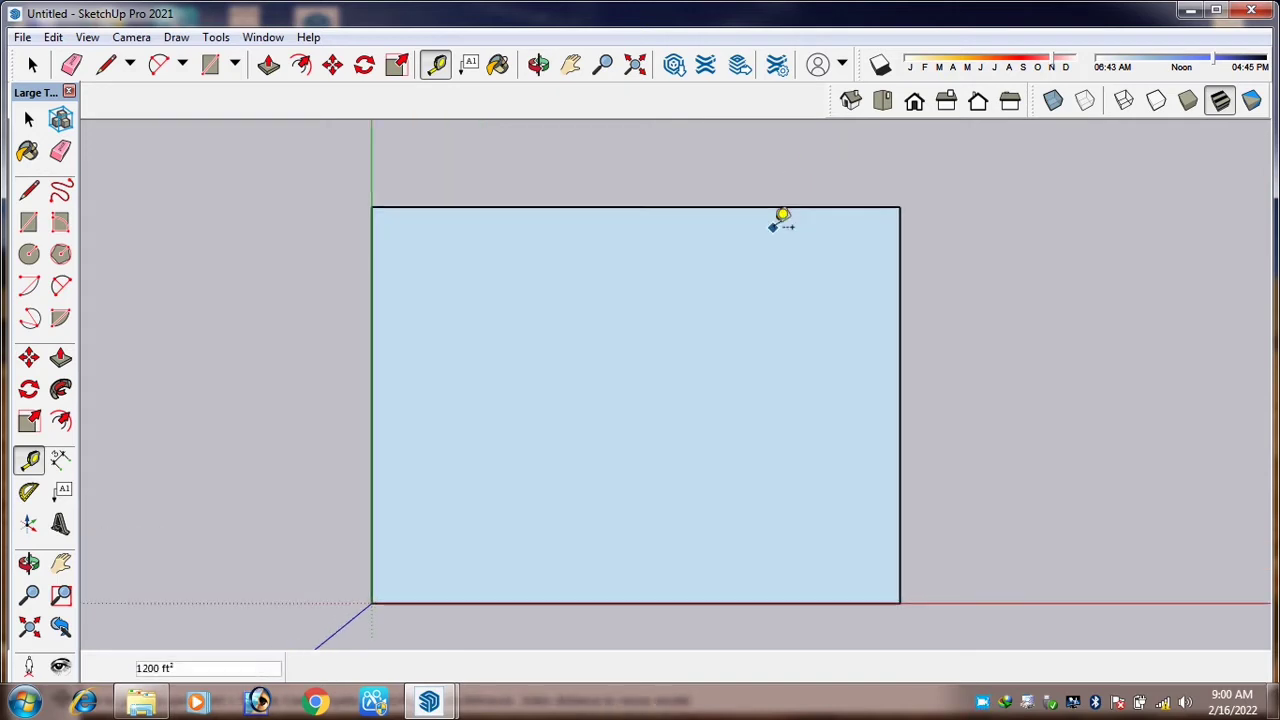
scroll(780, 222, down, 1)
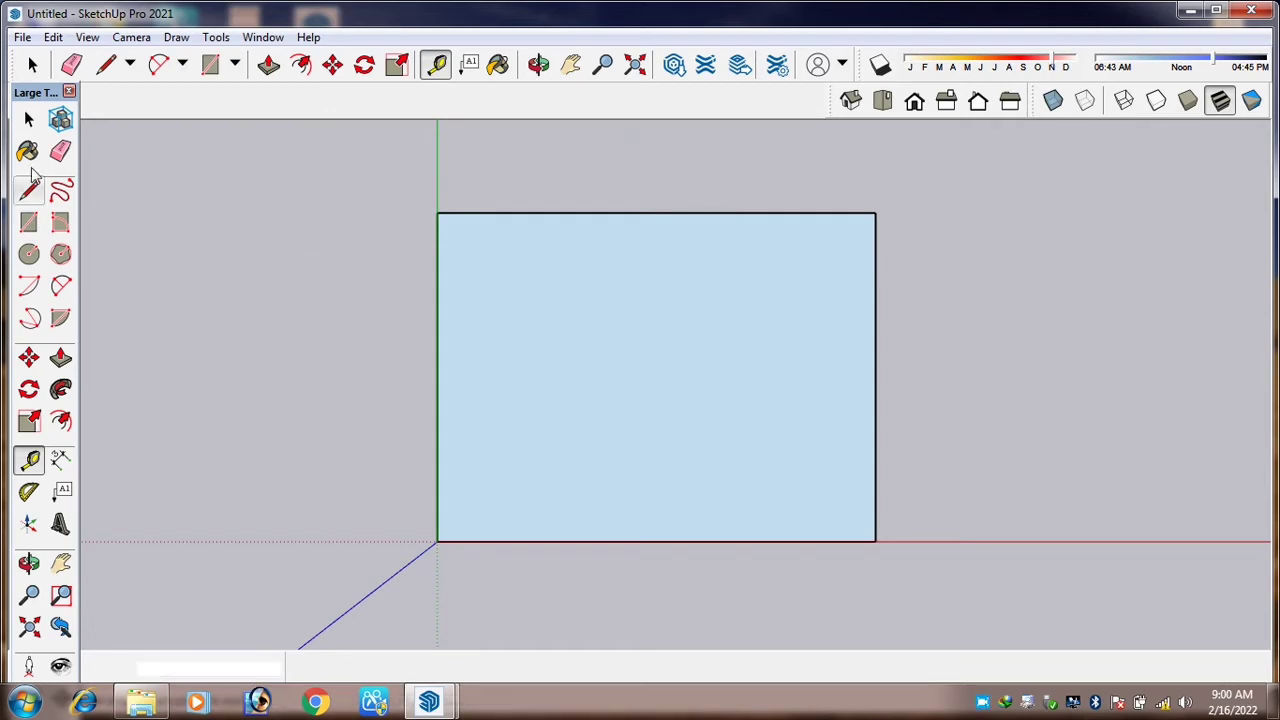
Dimension the rectangle's long edge opposite the red axis, placing the dimension just outside the shape
scroll(850, 190, up, 1)
scroll(820, 214, down, 1)
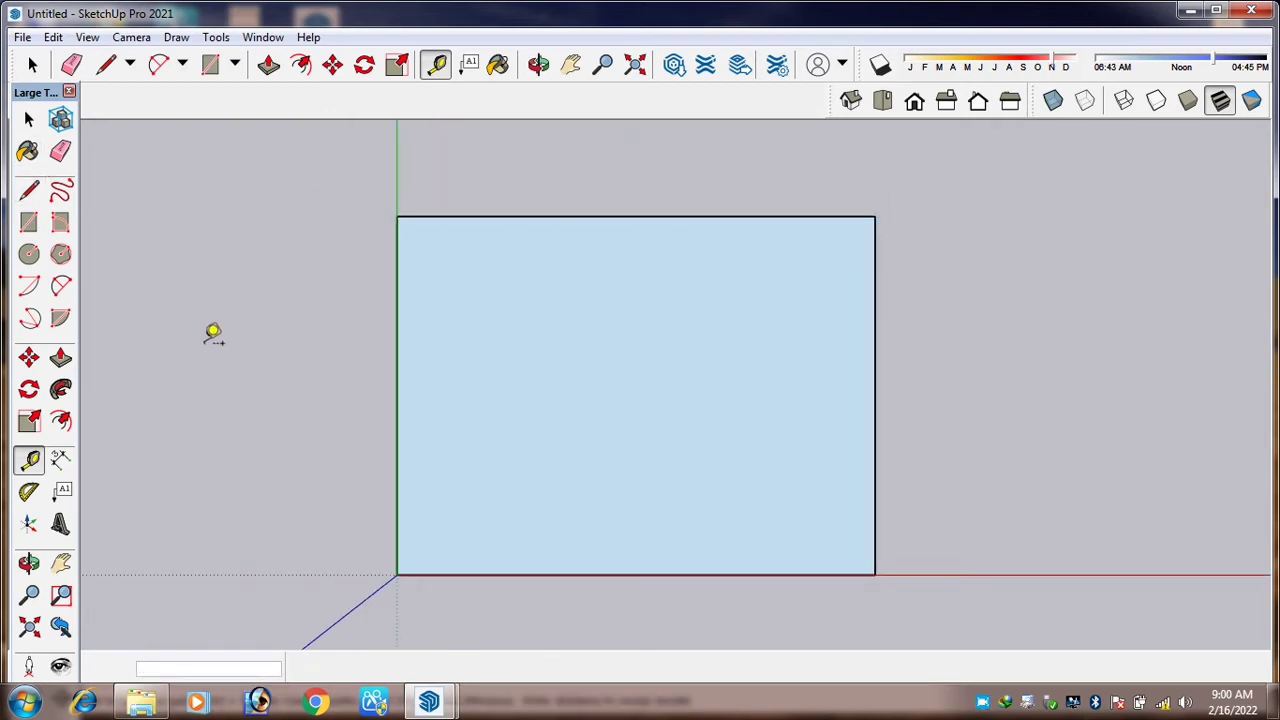
click(60, 459)
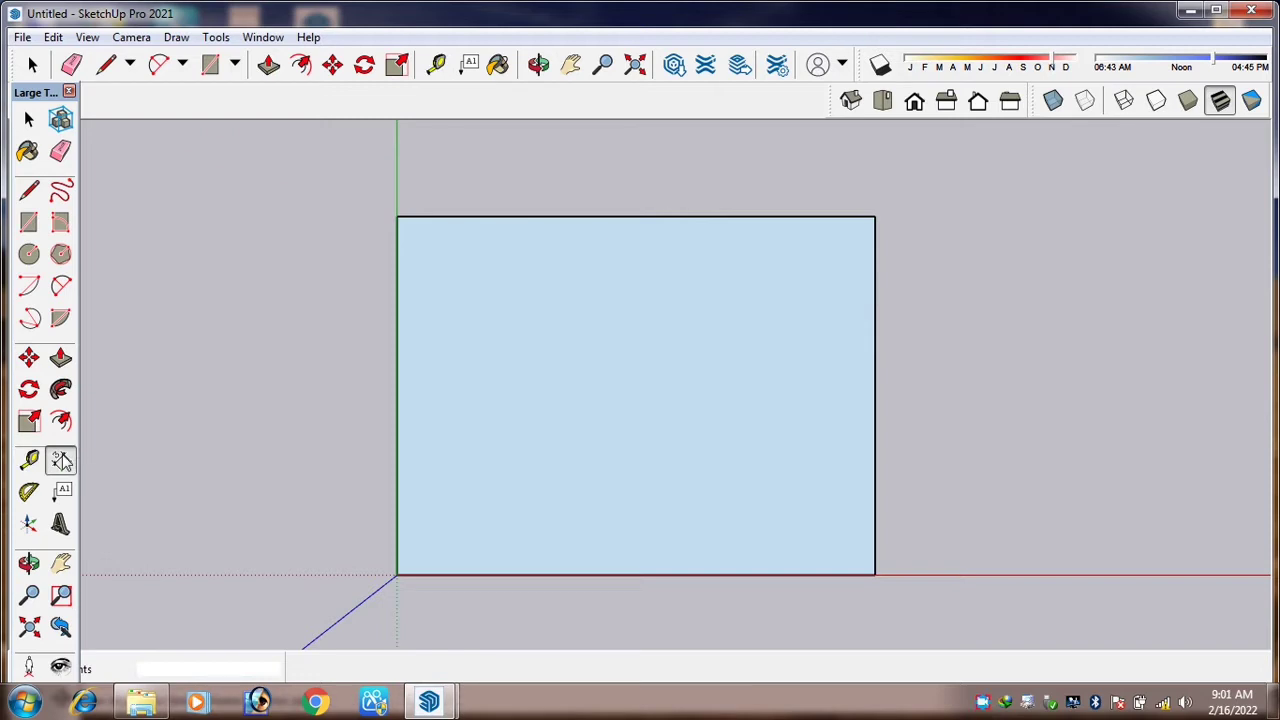
click(397, 217)
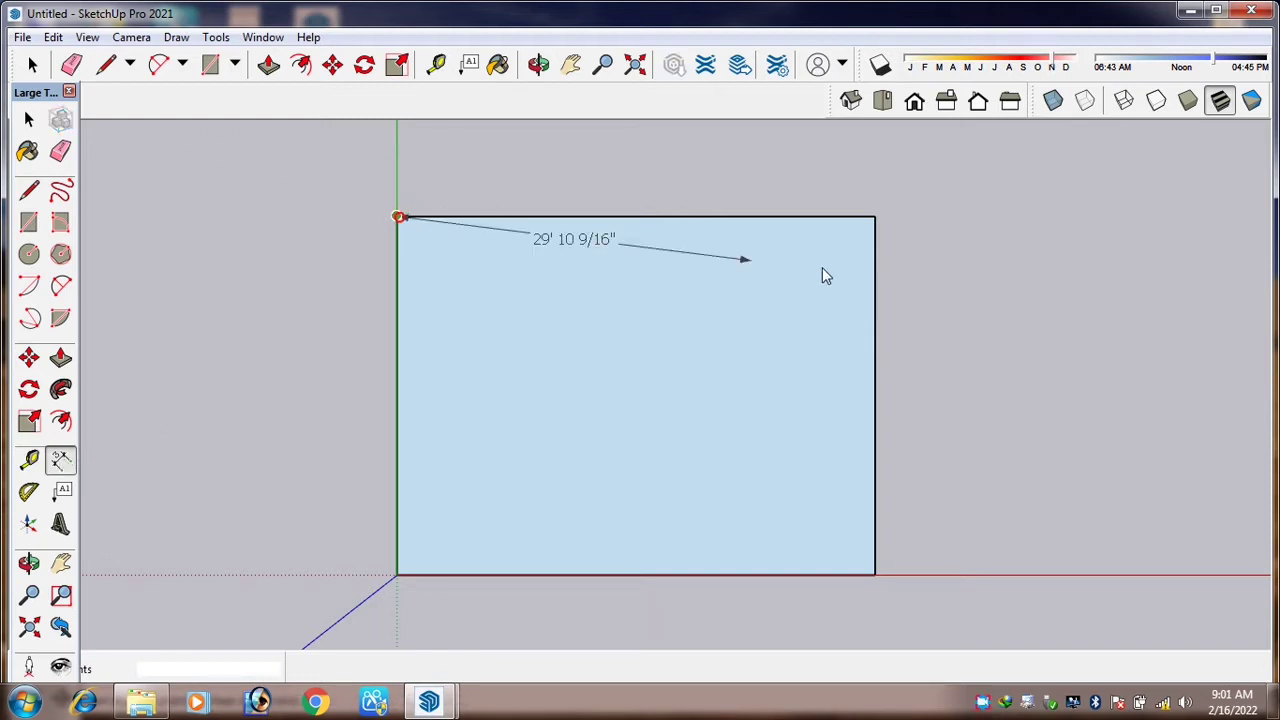
click(875, 218)
click(831, 186)
scroll(640, 188, up, 2)
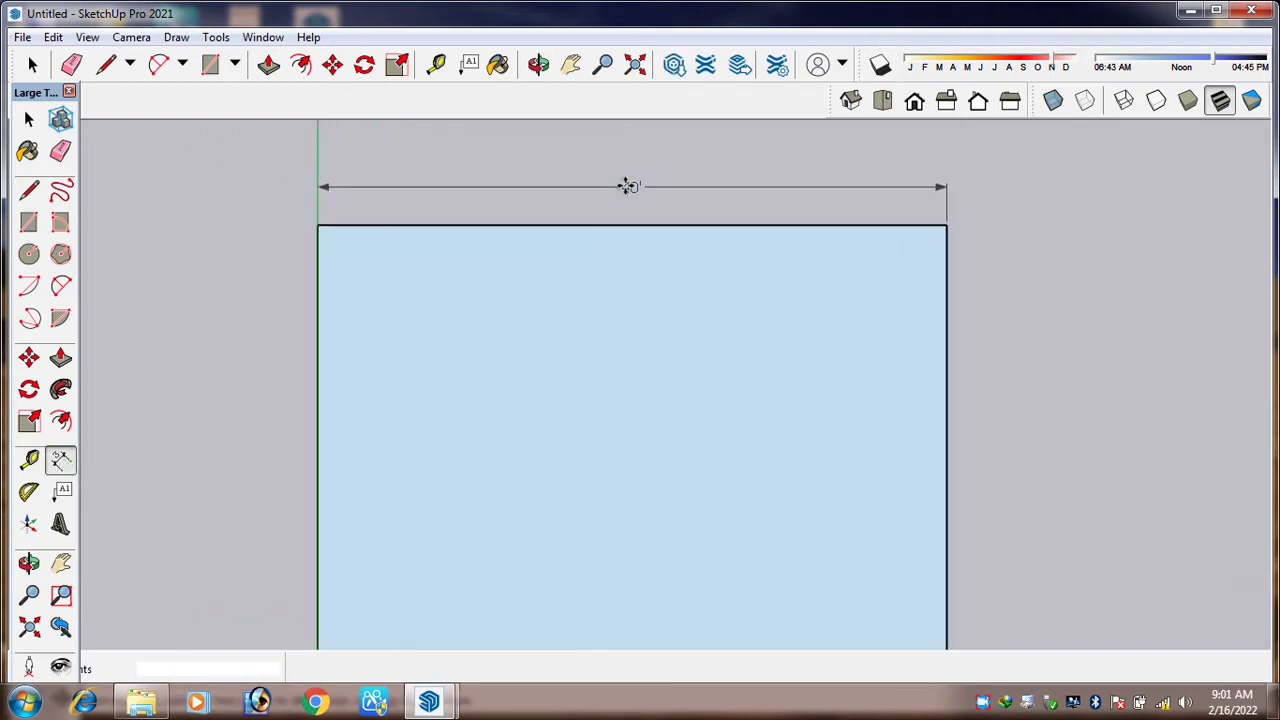
Dimension the rectangle's short edge opposite the green axis, placing the dimension just outside the shape
scroll(737, 190, down, 2)
click(890, 218)
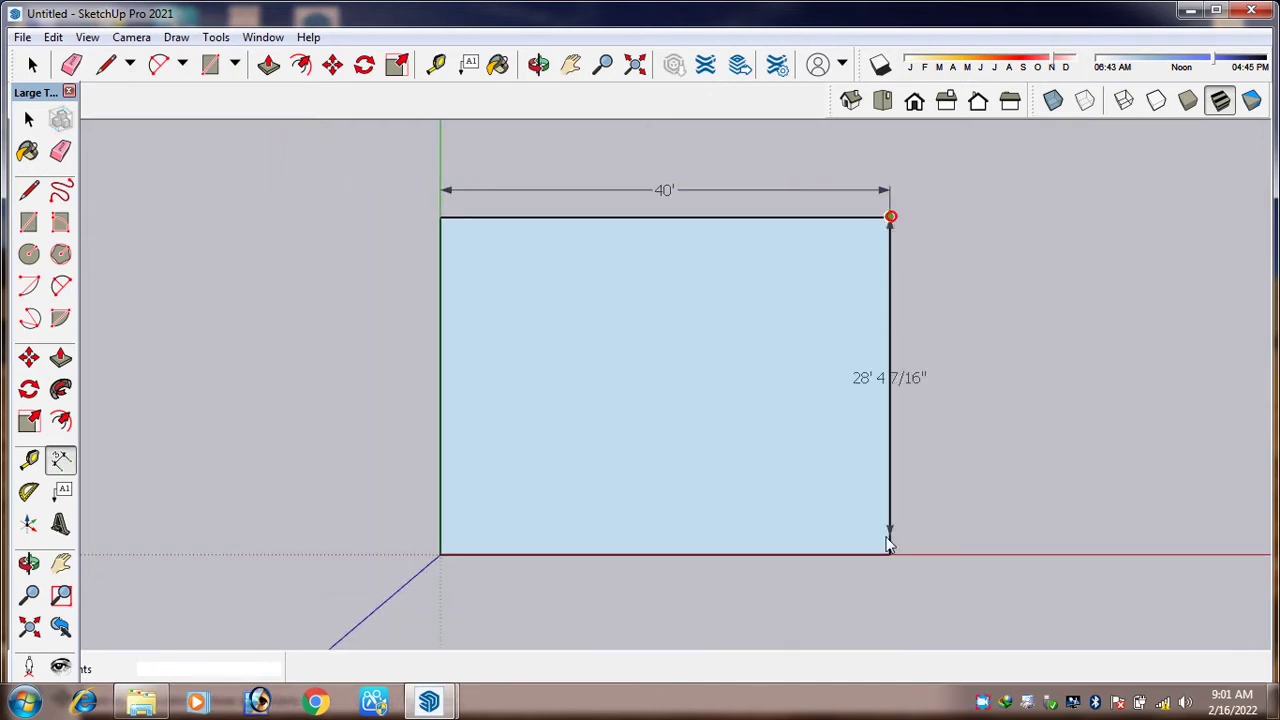
click(891, 554)
click(925, 530)
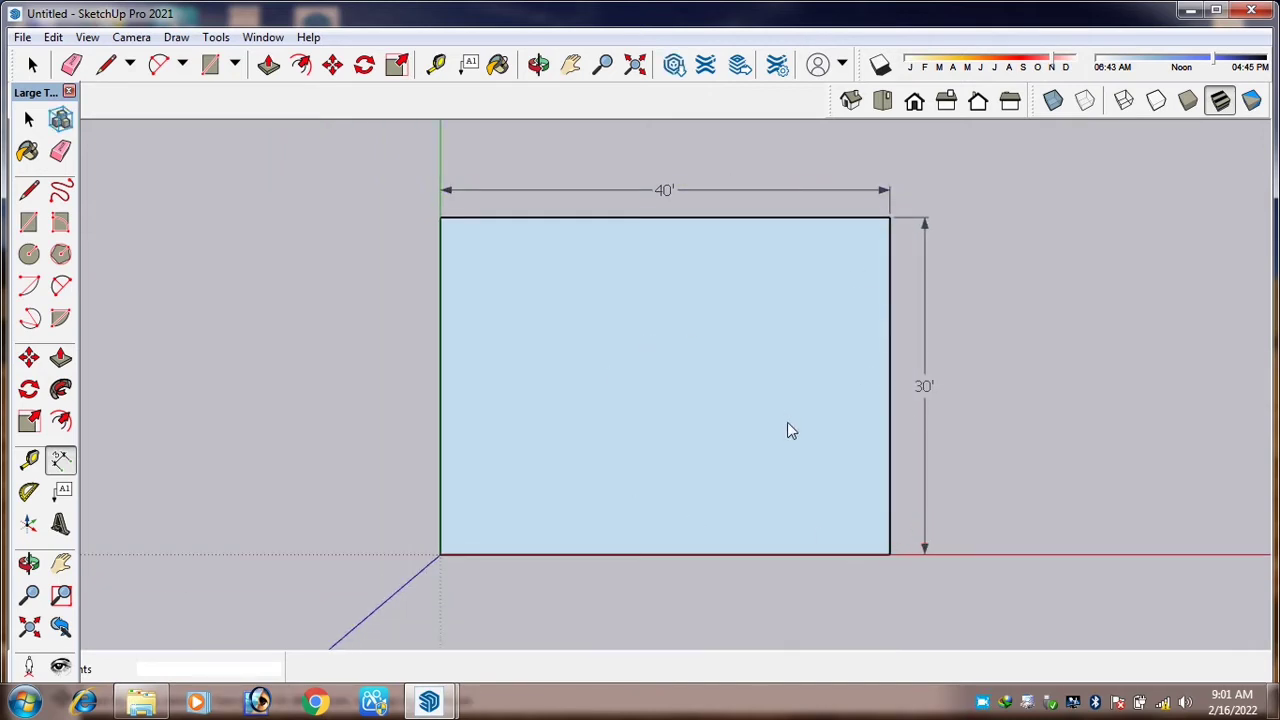
scroll(610, 445, down, 3)
scroll(585, 305, up, 2)
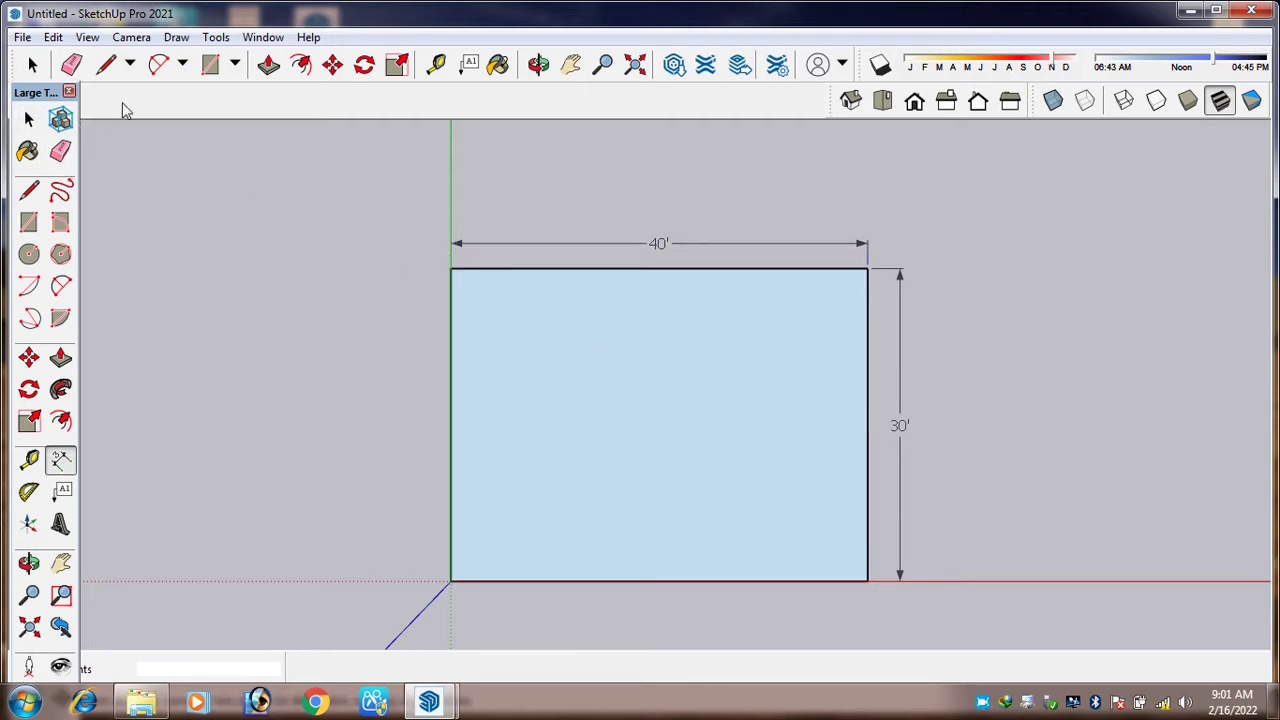
Offset the rectangle's outline slightly inward to form a narrow border for the walls
click(300, 66)
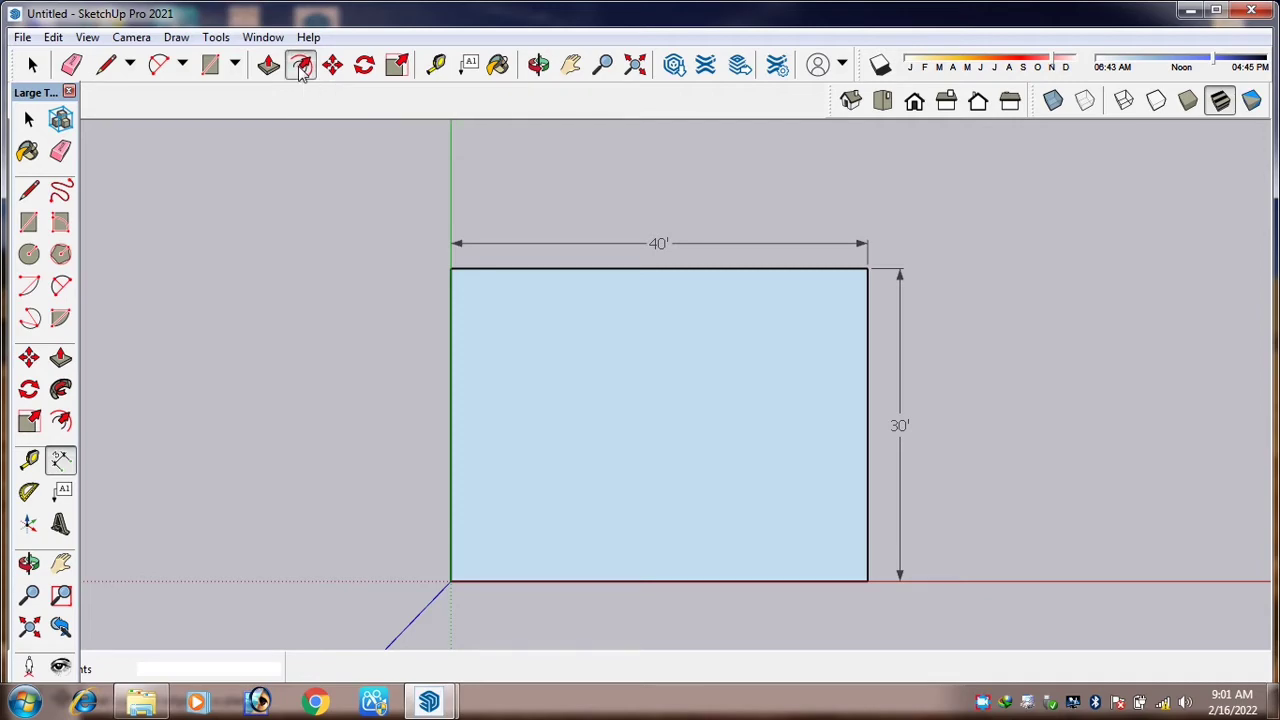
click(586, 279)
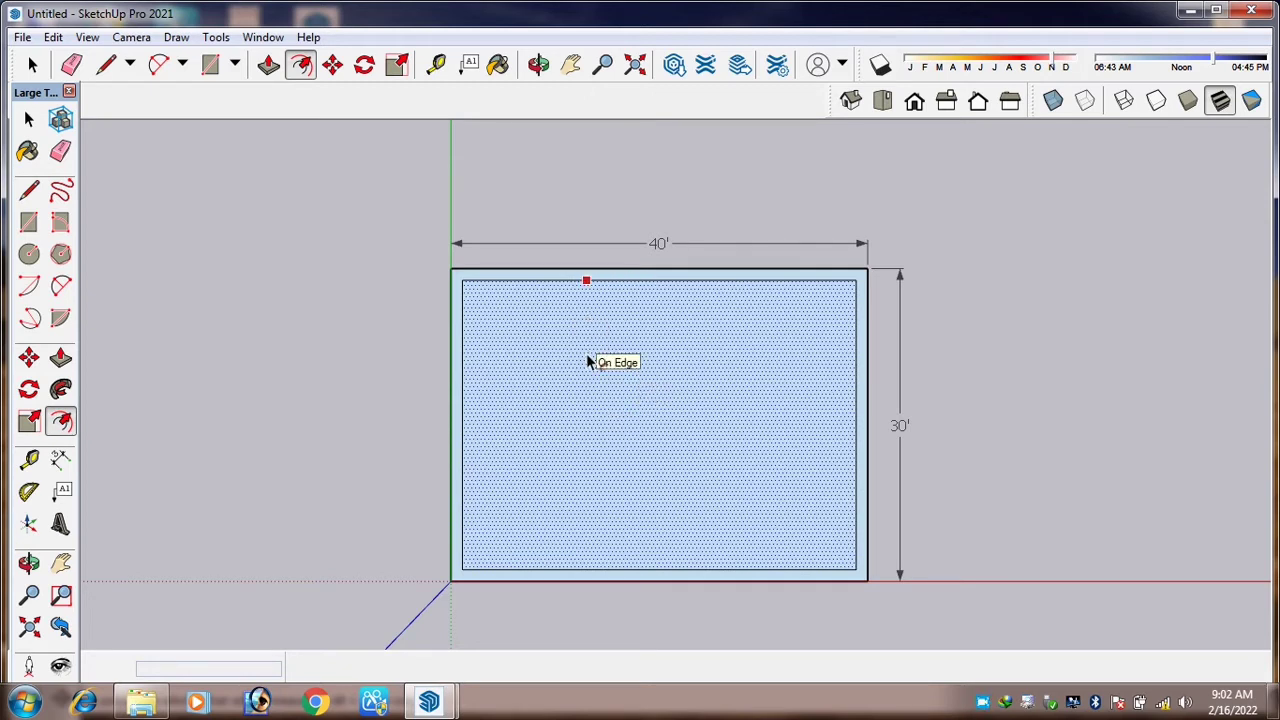
scroll(667, 347, up, 2)
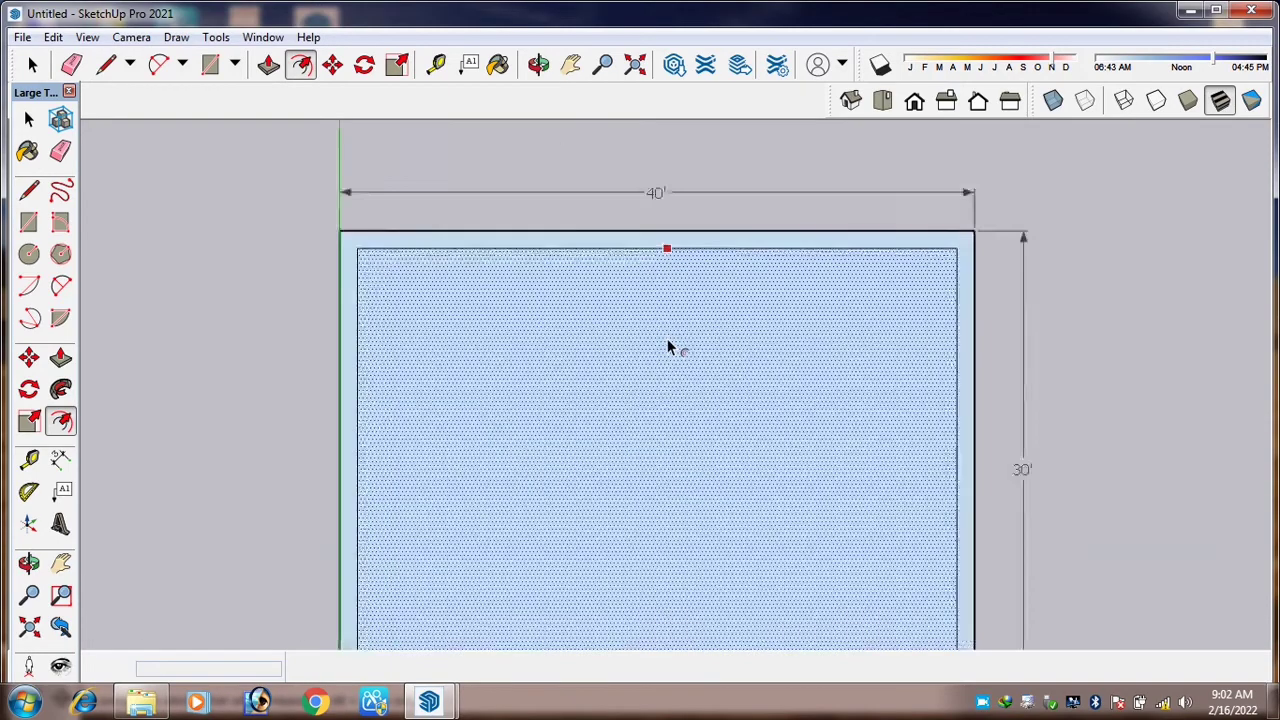
scroll(800, 230, up, 2)
scroll(700, 210, down, 3)
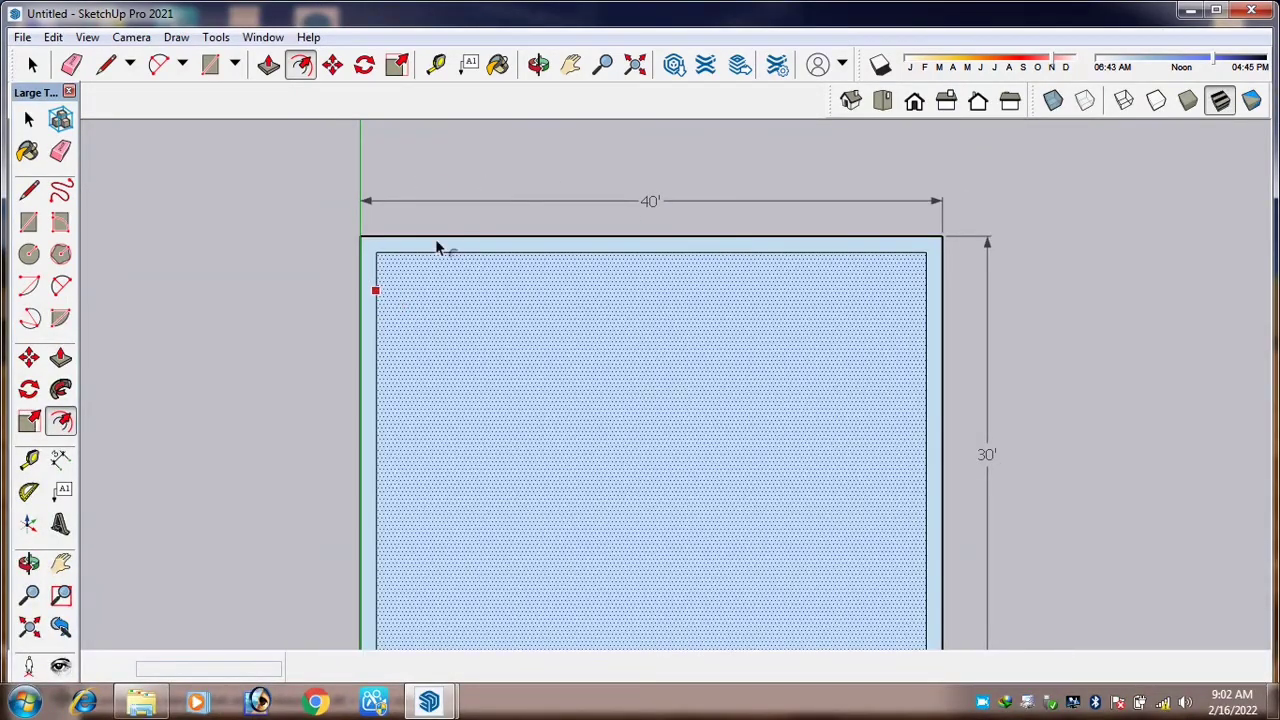
scroll(437, 248, down, 2)
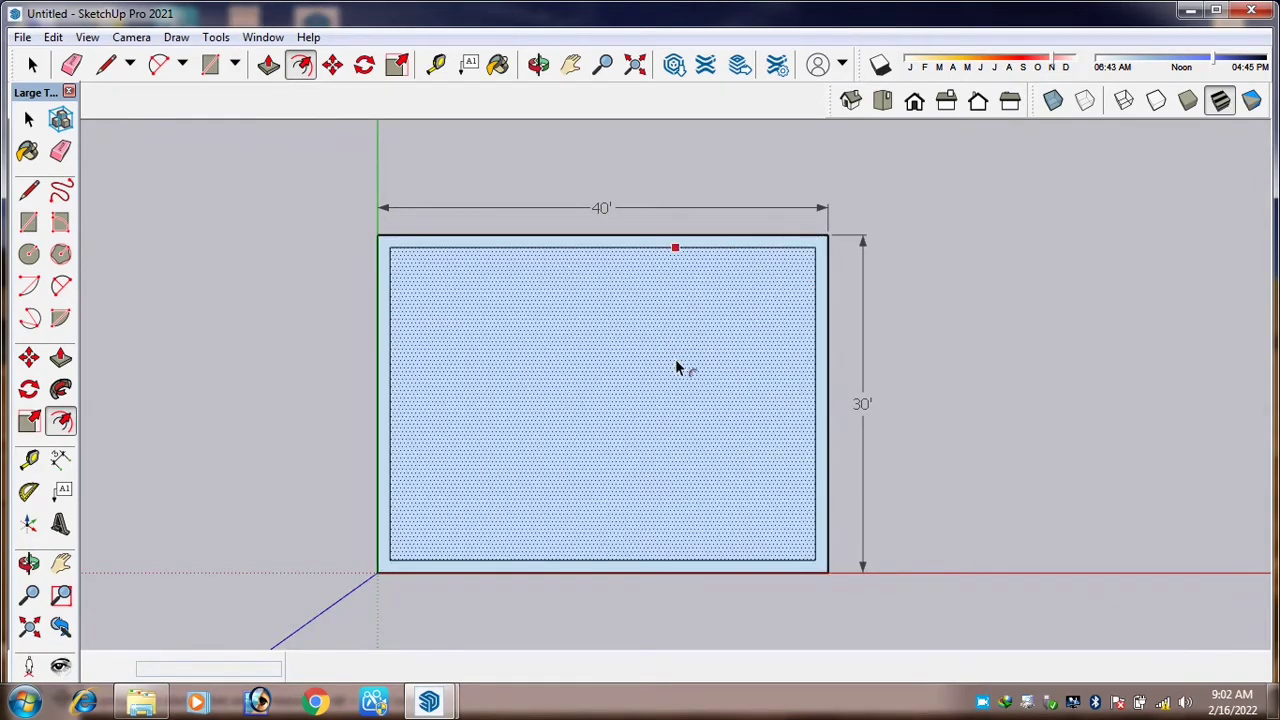
scroll(830, 395, down, 3)
scroll(680, 282, up, 3)
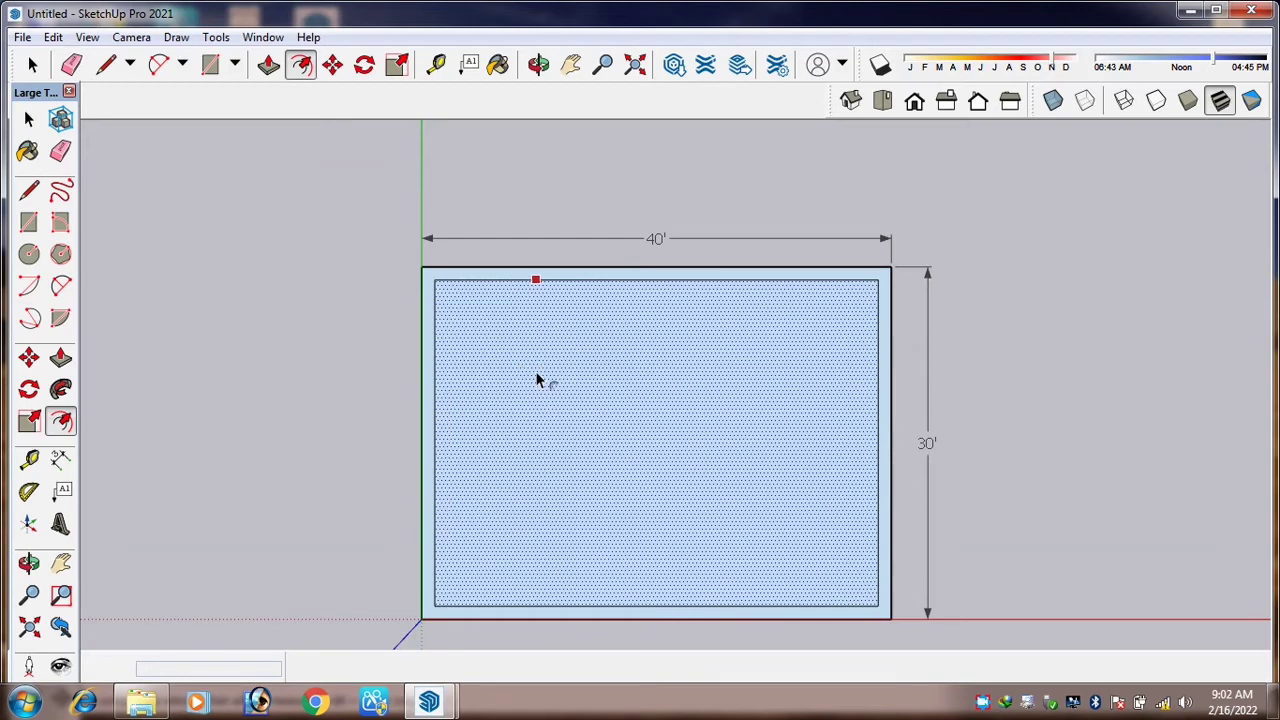
Place two vertical Tape Measure guides, one 15' inward from each short edge of the inner rectangle
key(l)
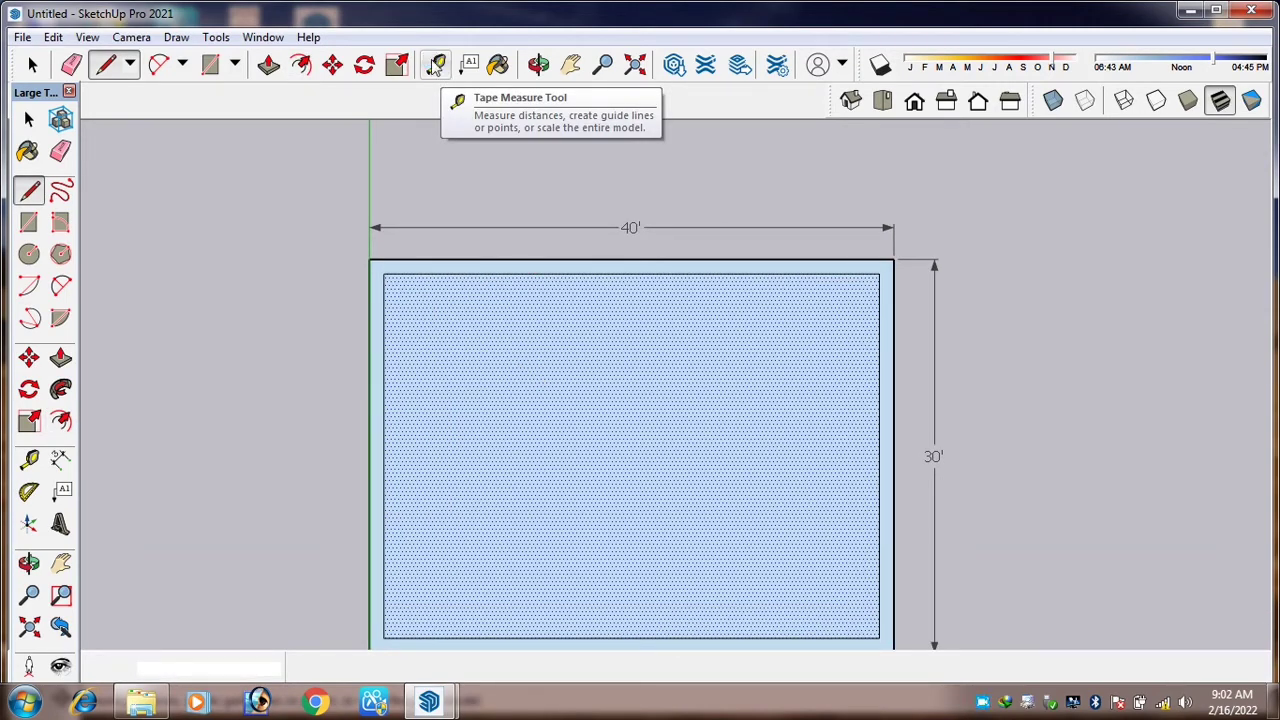
click(435, 65)
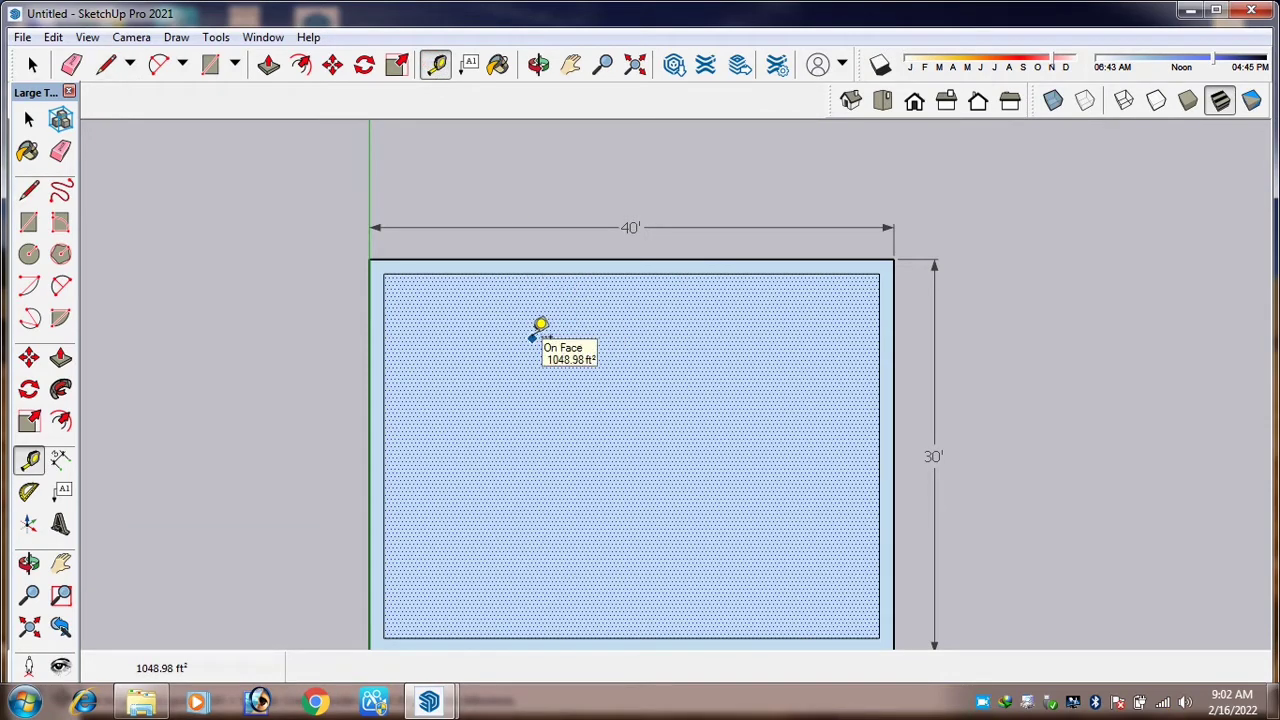
click(878, 307)
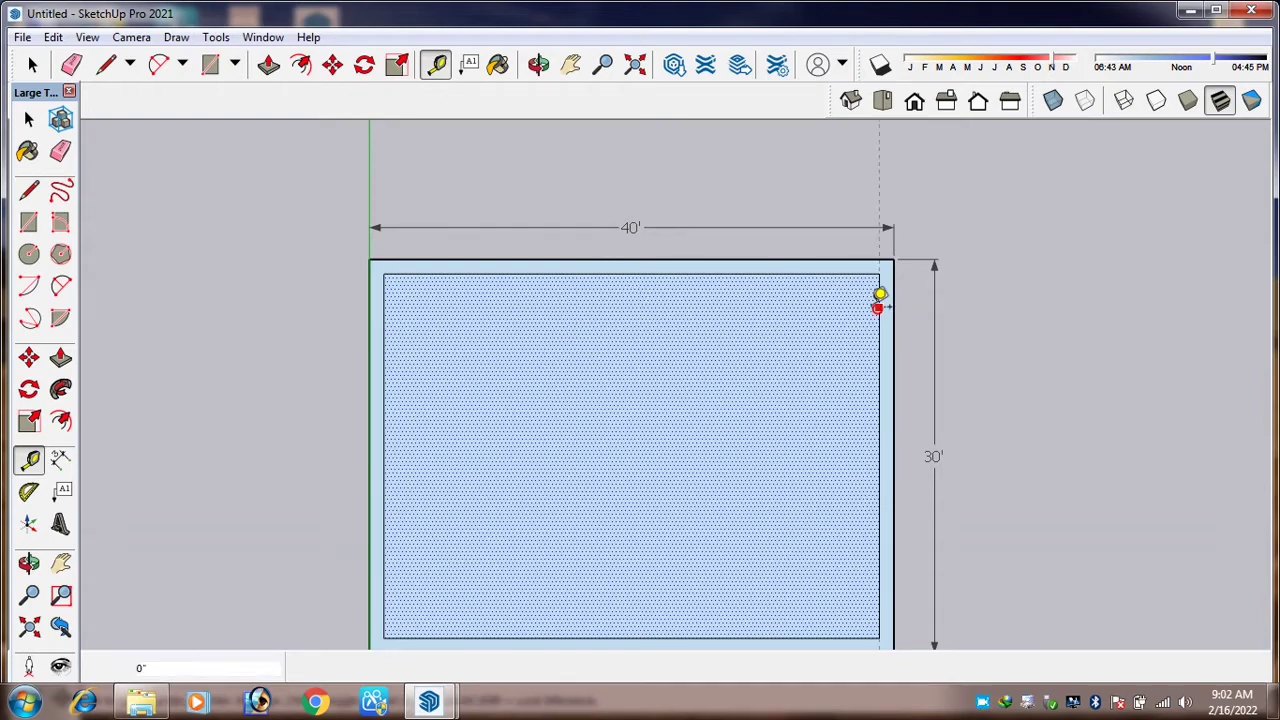
text(15')
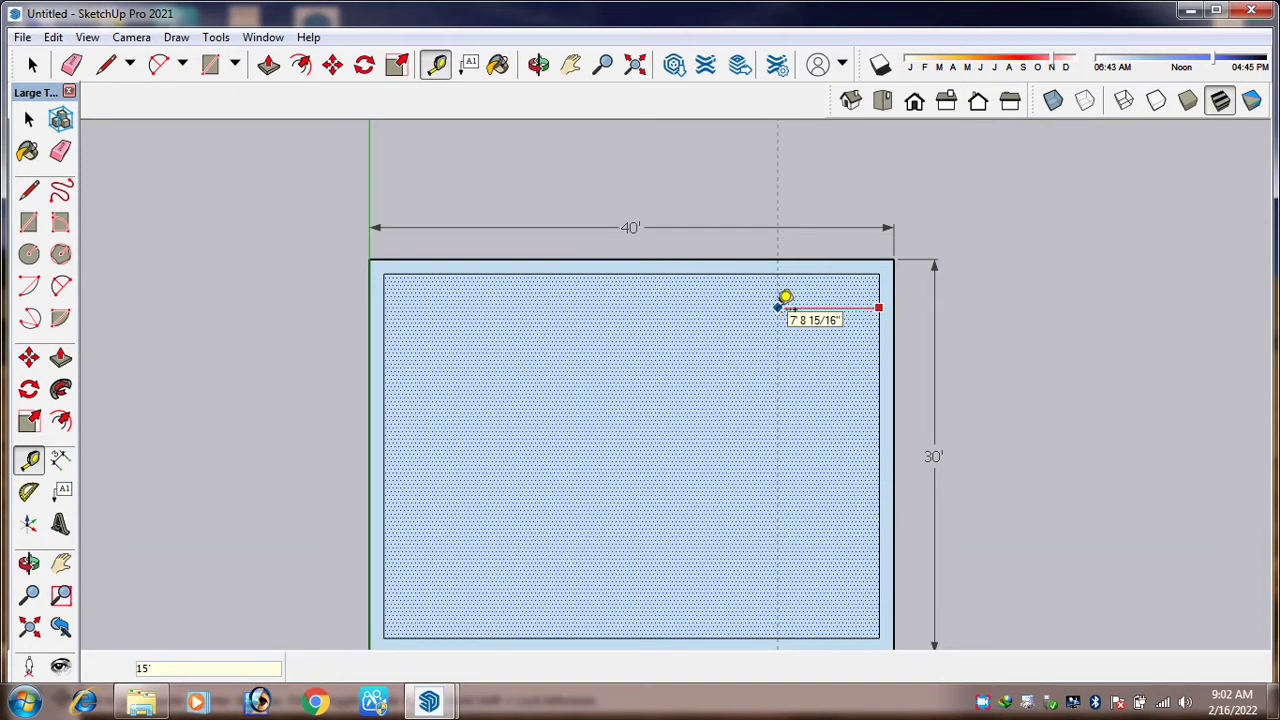
key(Return)
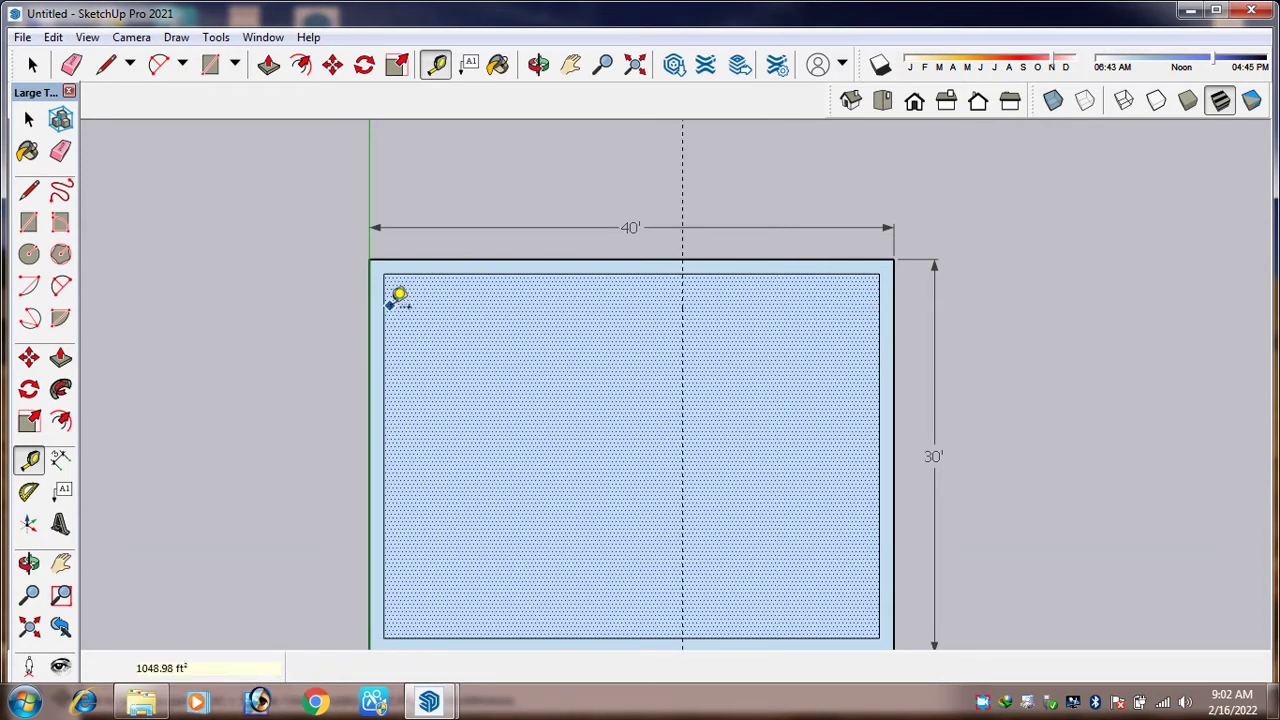
click(384, 324)
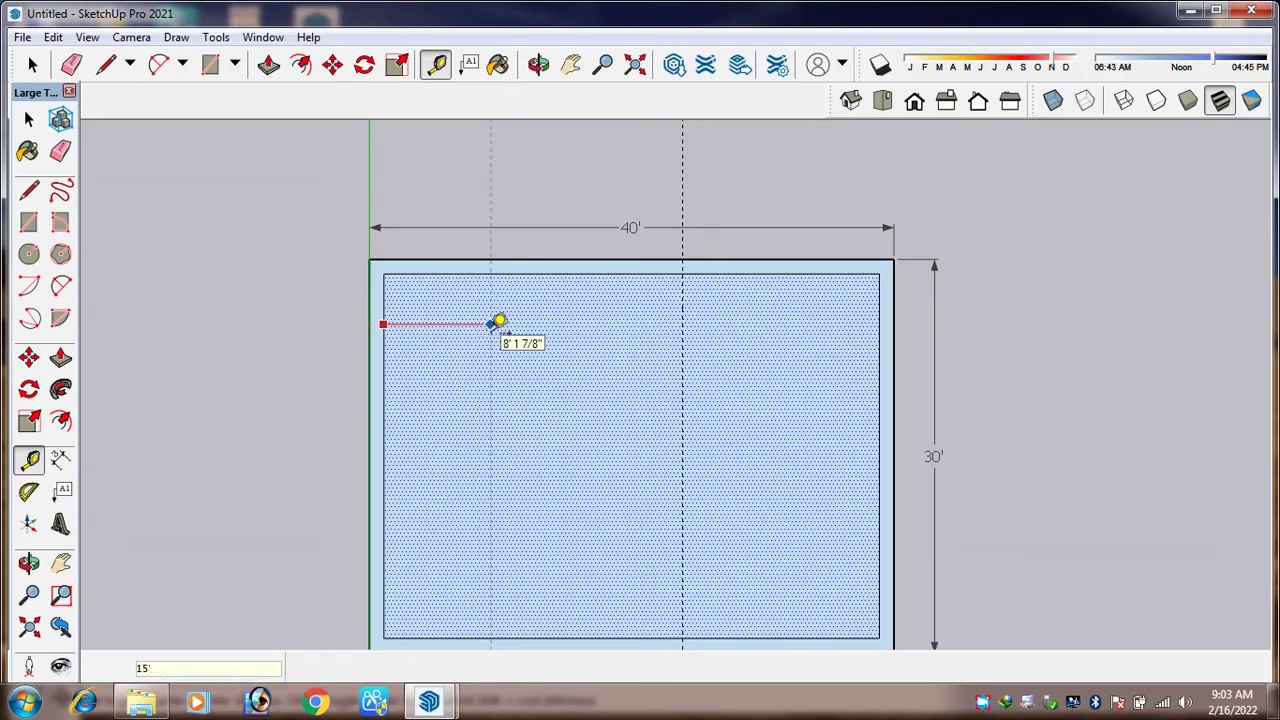
key(Return)
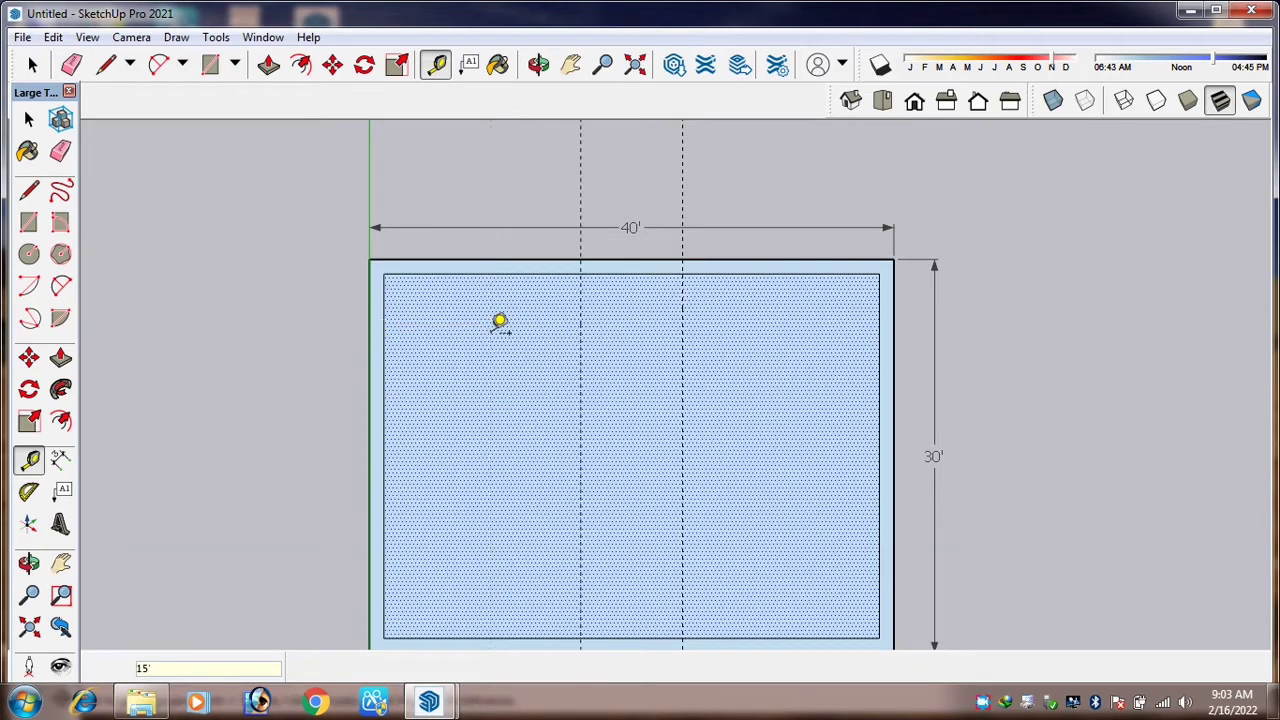
Try placing a guide 9' from the right vertical guide toward the left one, and undo it
scroll(654, 318, up, 1)
scroll(654, 318, down, 1)
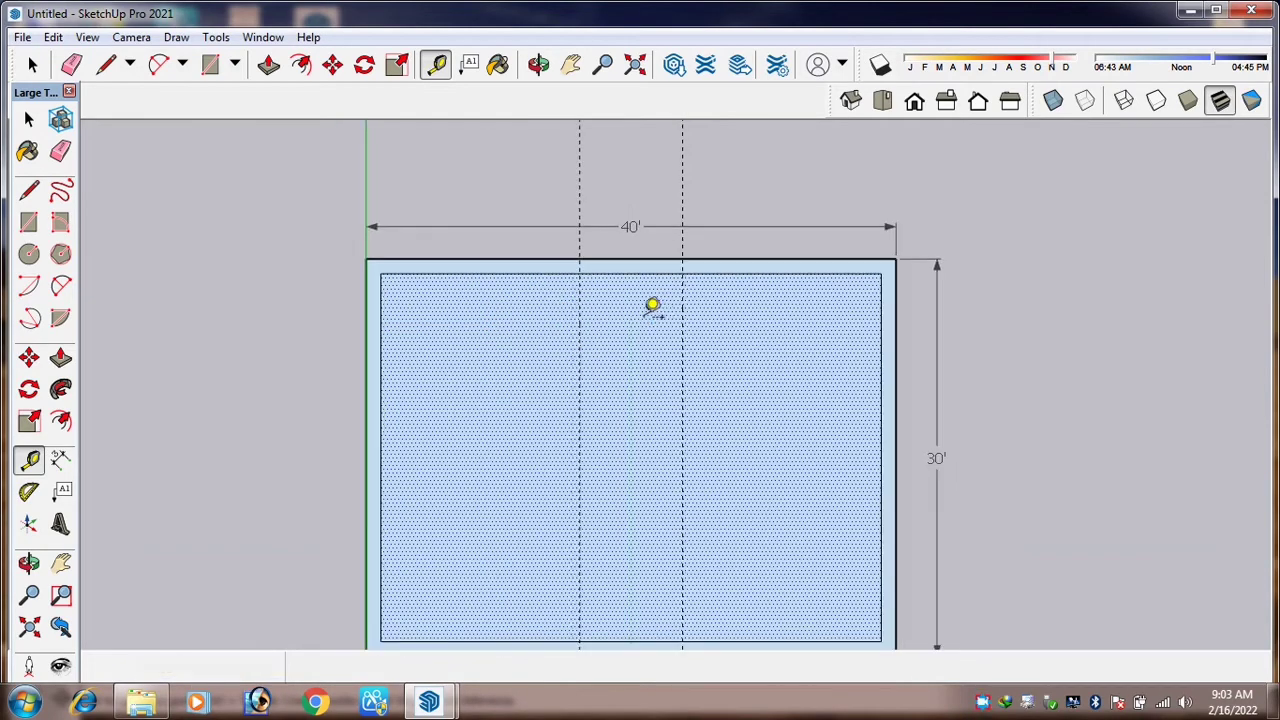
scroll(676, 328, up, 2)
click(683, 334)
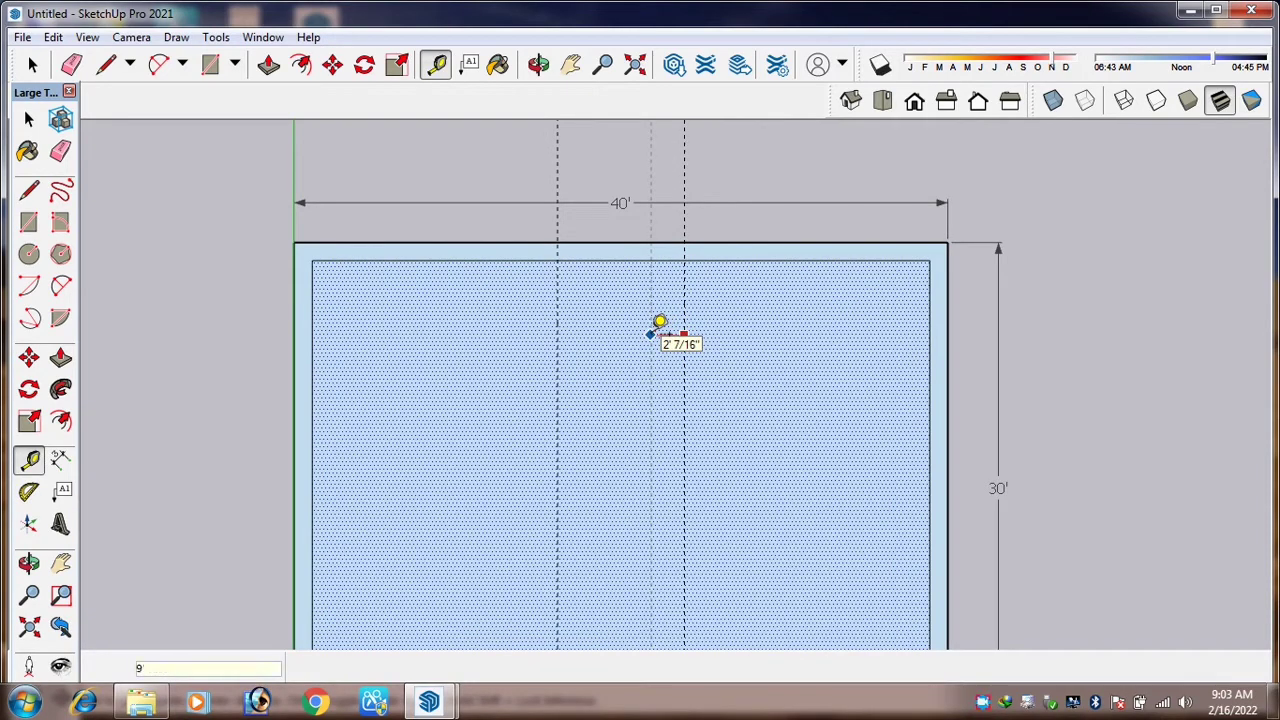
key(Return)
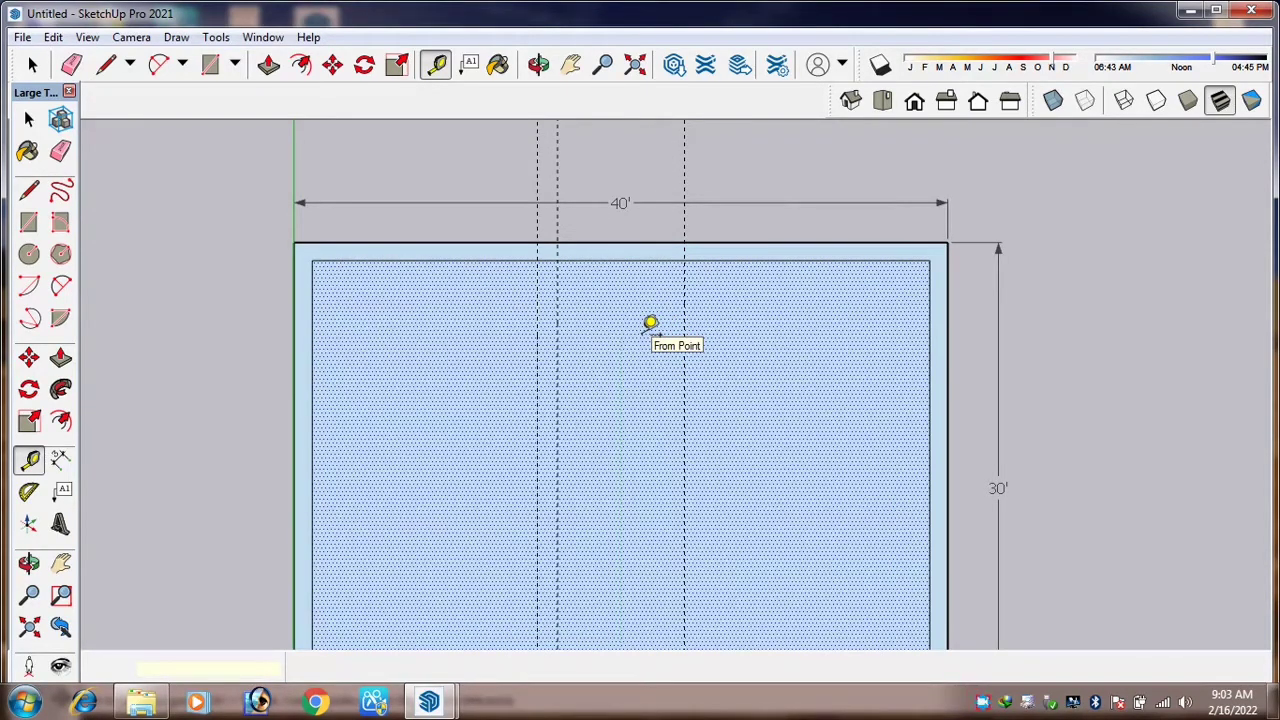
key(ctrl+z)
Add a parallel guide 9" from each of the two vertical guides, on the sides facing each other
click(684, 343)
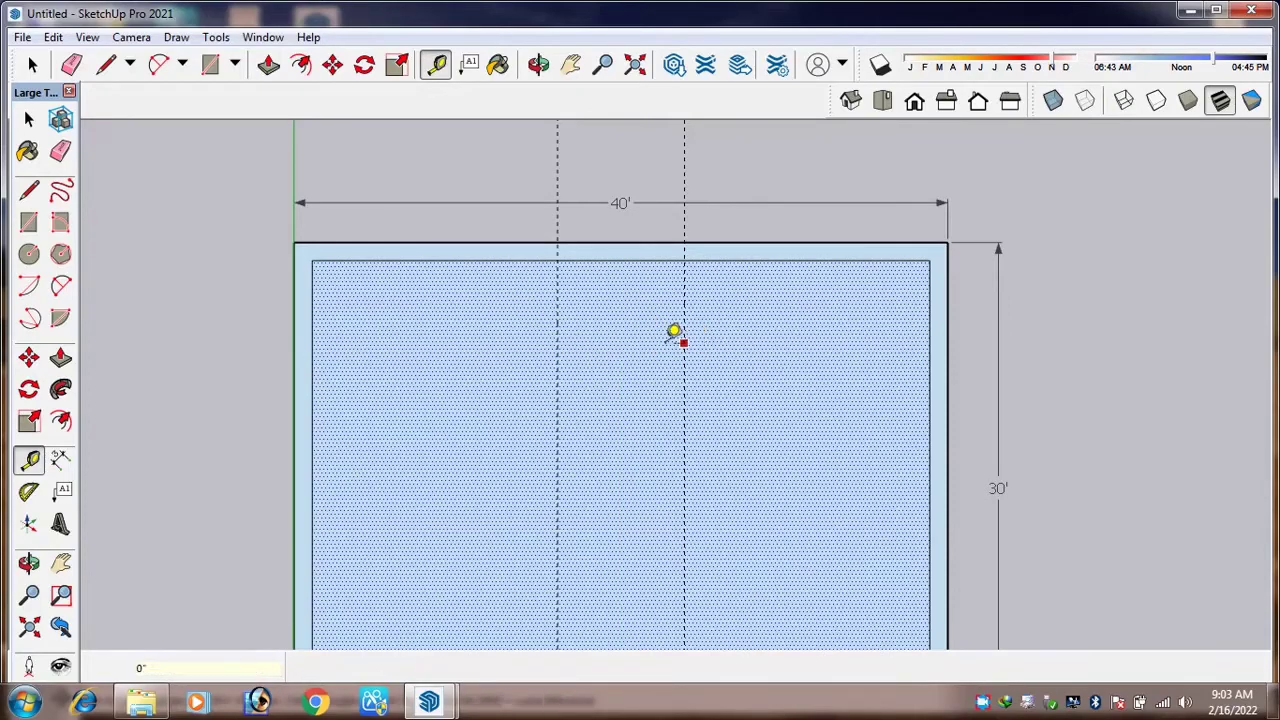
text(8)
key(Return)
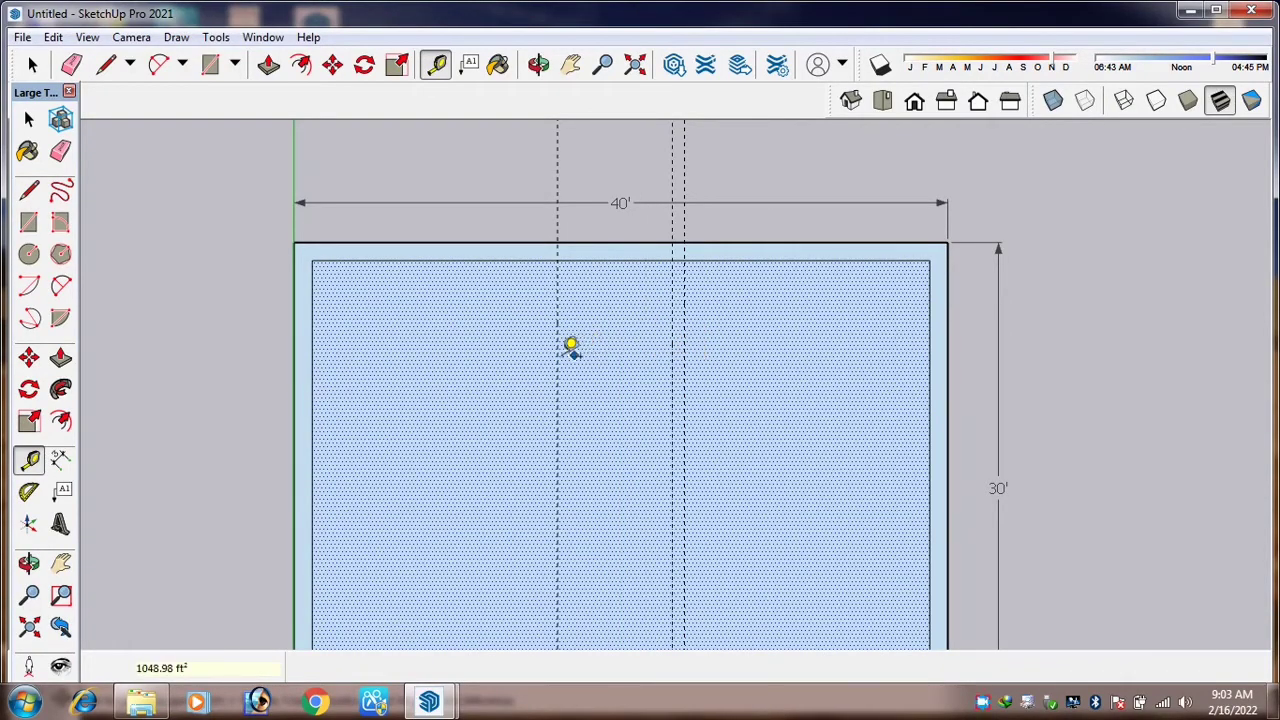
click(556, 357)
text(8)
key(Return)
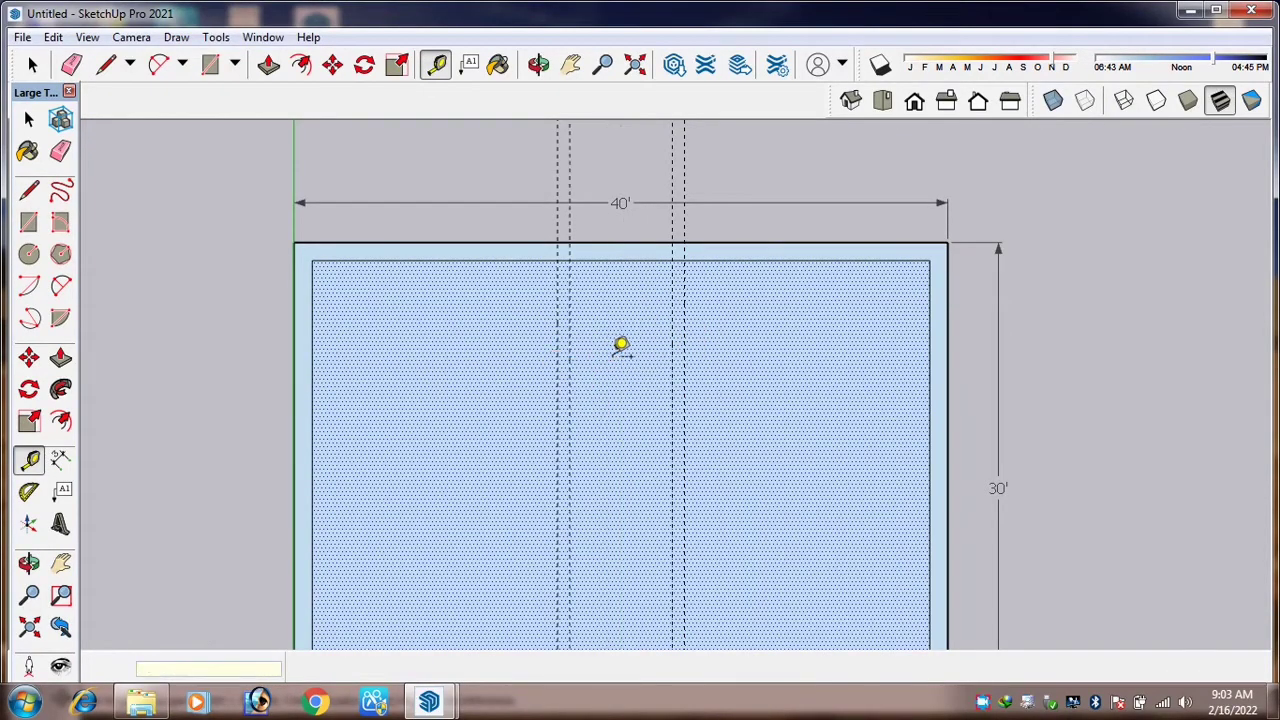
Place a horizontal guide 15' inward from the inner rectangle's upper edge
click(620, 261)
text(15')
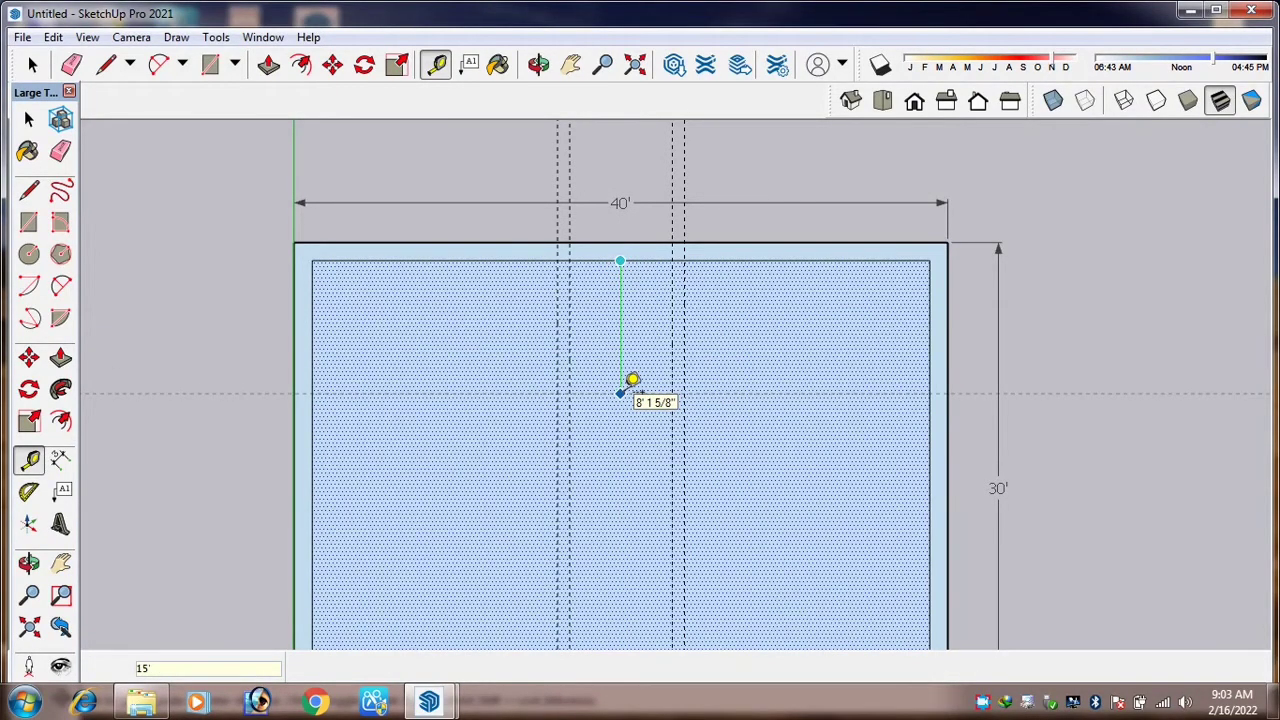
key(Return)
scroll(630, 388, down, 2)
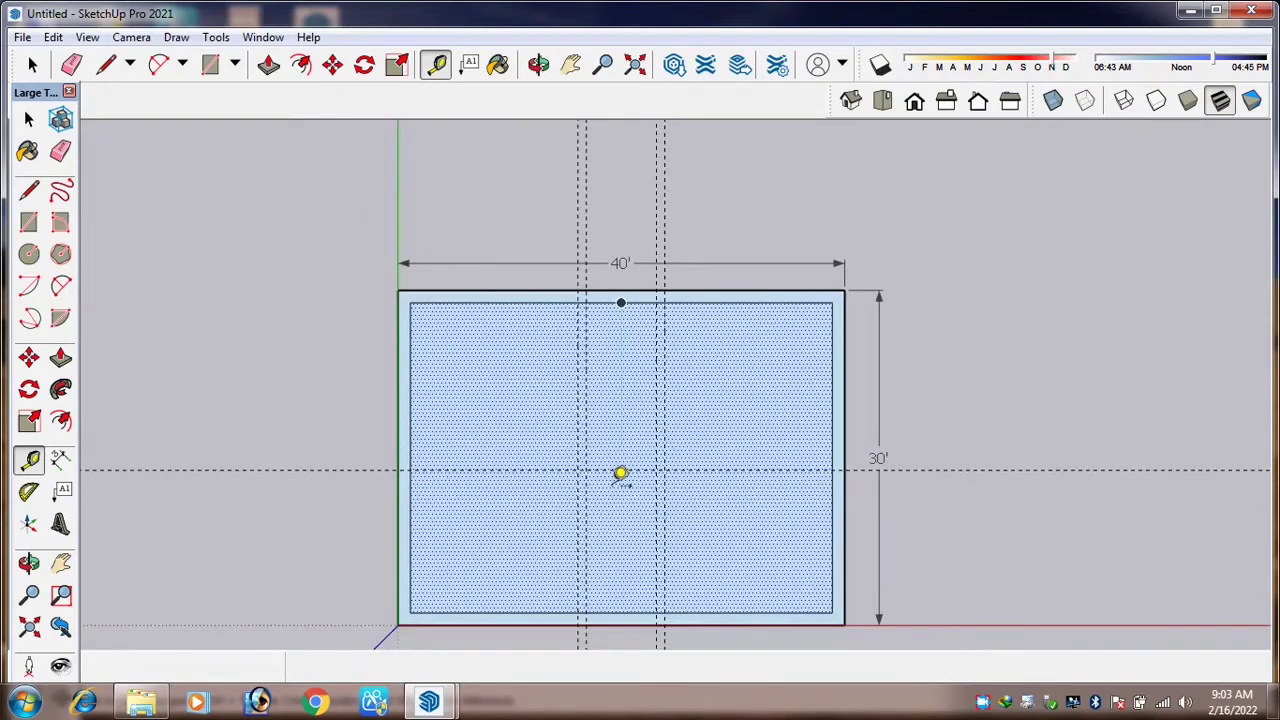
click(620, 471)
scroll(633, 491, up, 1)
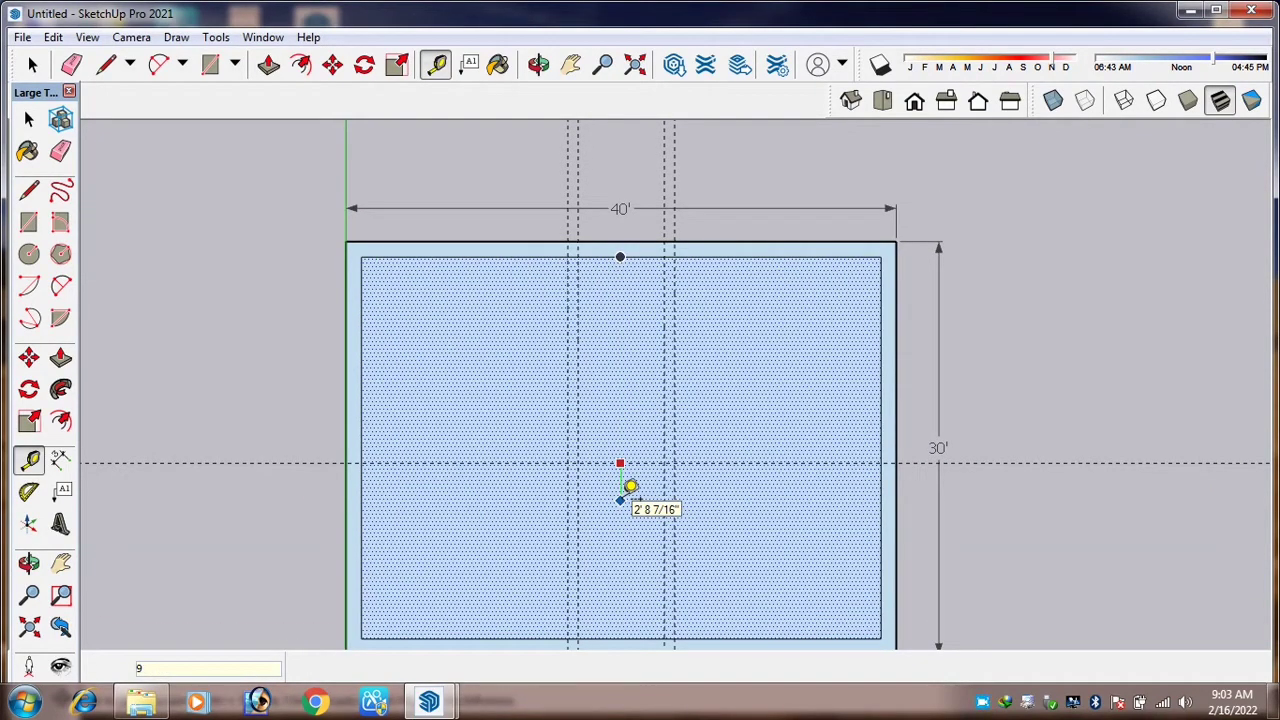
scroll(586, 457, up, 1)
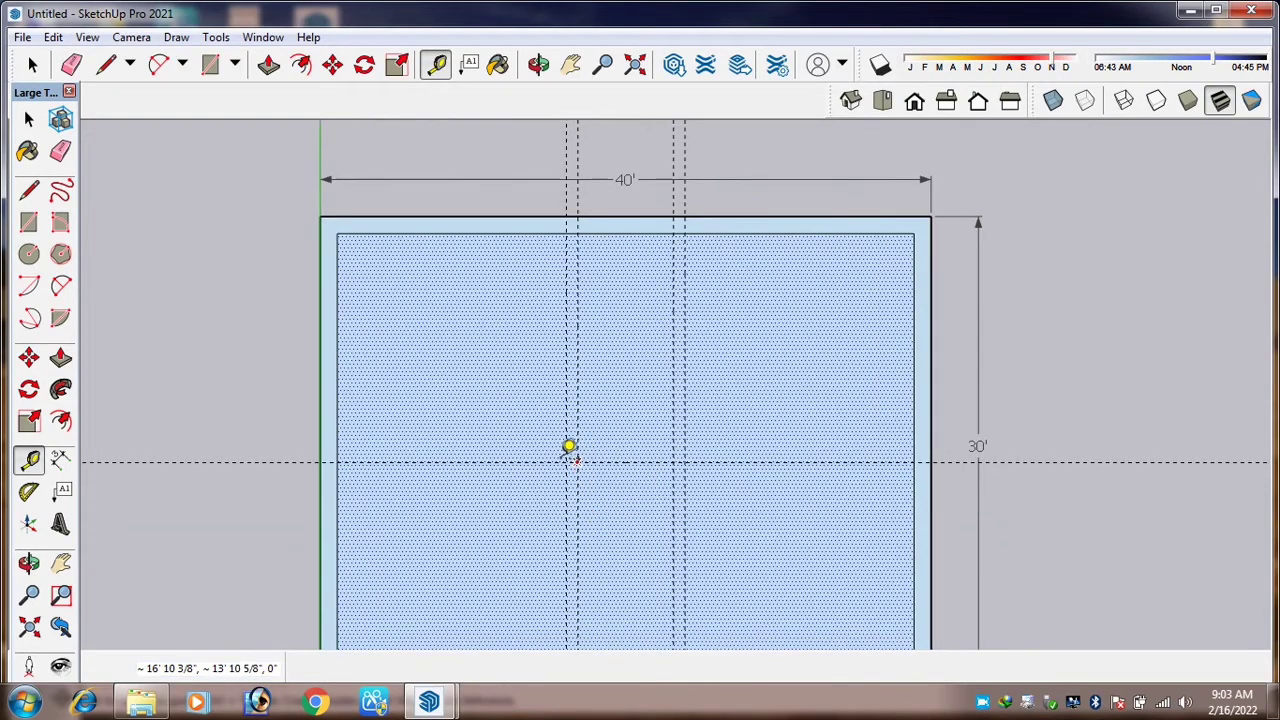
Add a parallel guide 9" below the horizontal guide
click(552, 461)
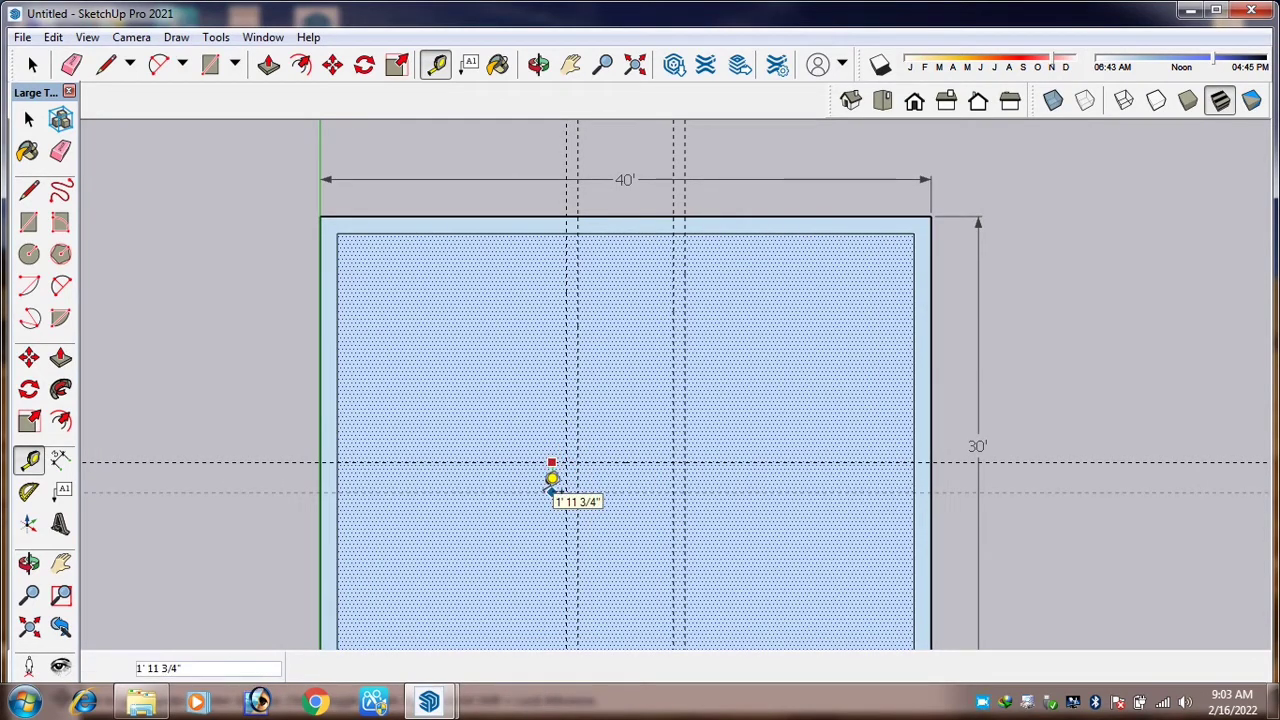
text(9)
key(Return)
scroll(562, 474, up, 1)
scroll(573, 463, down, 3)
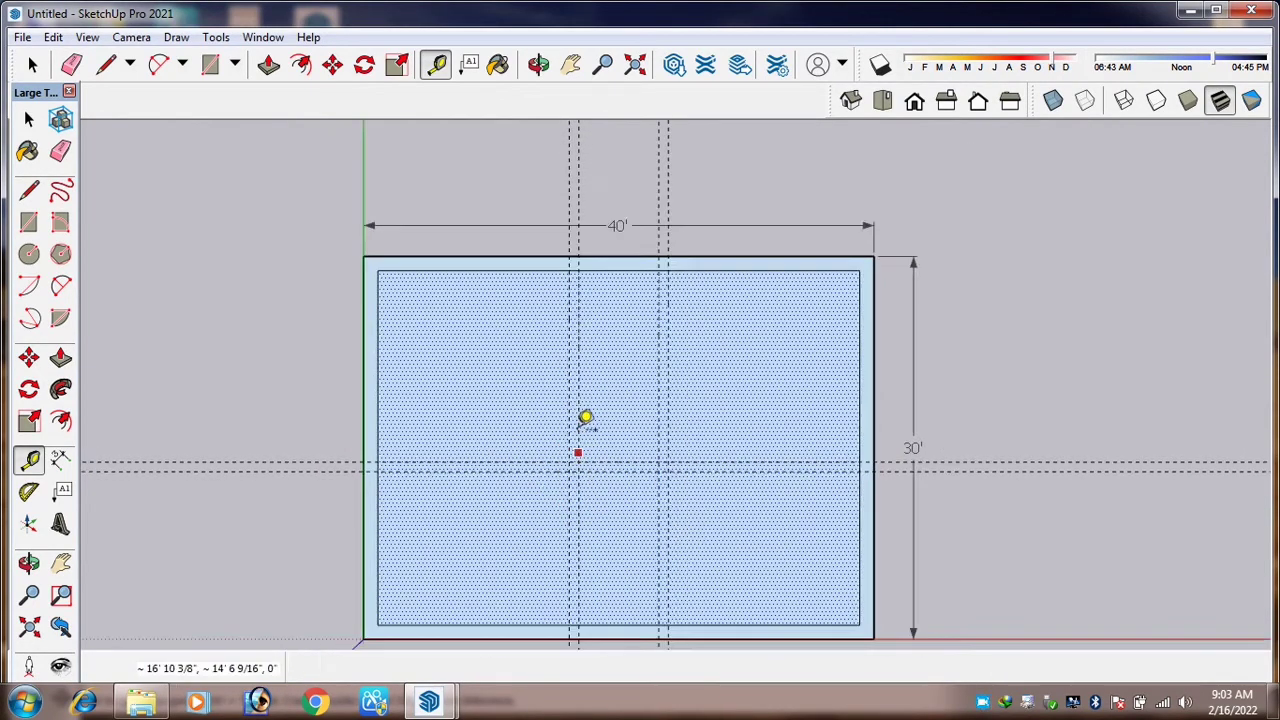
scroll(585, 418, down, 1)
scroll(570, 386, up, 1)
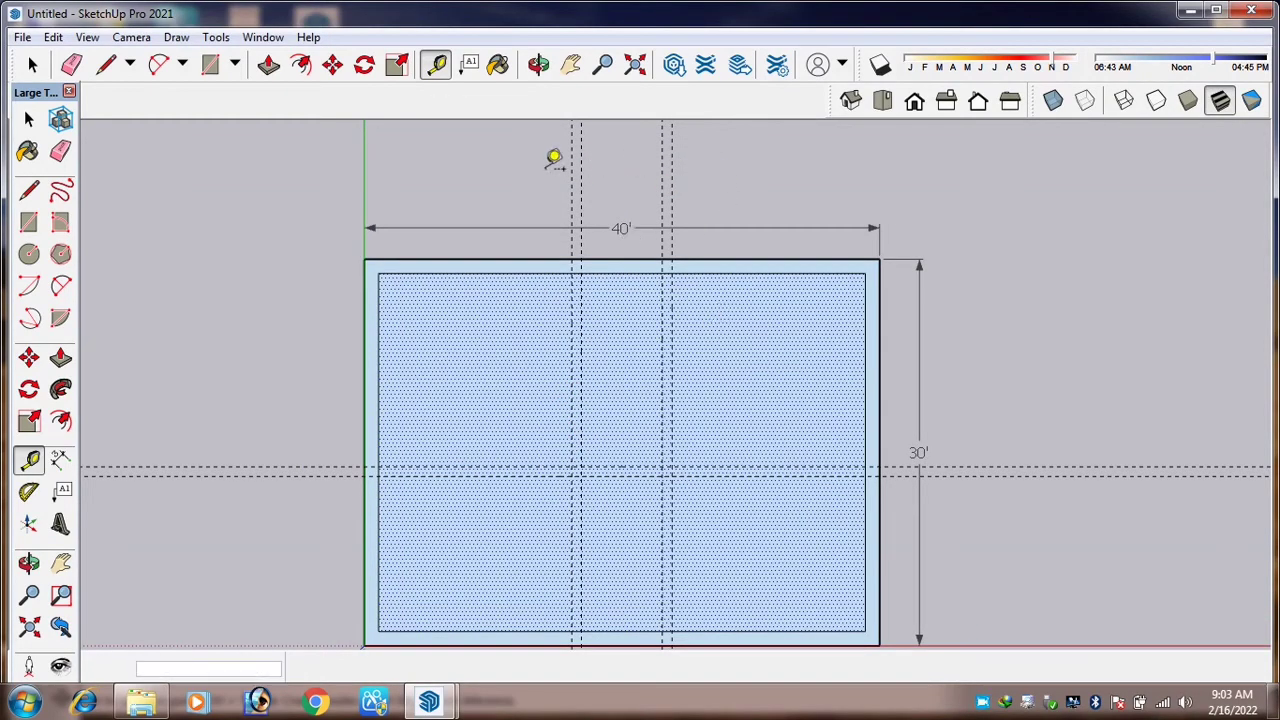
scroll(640, 210, down, 1)
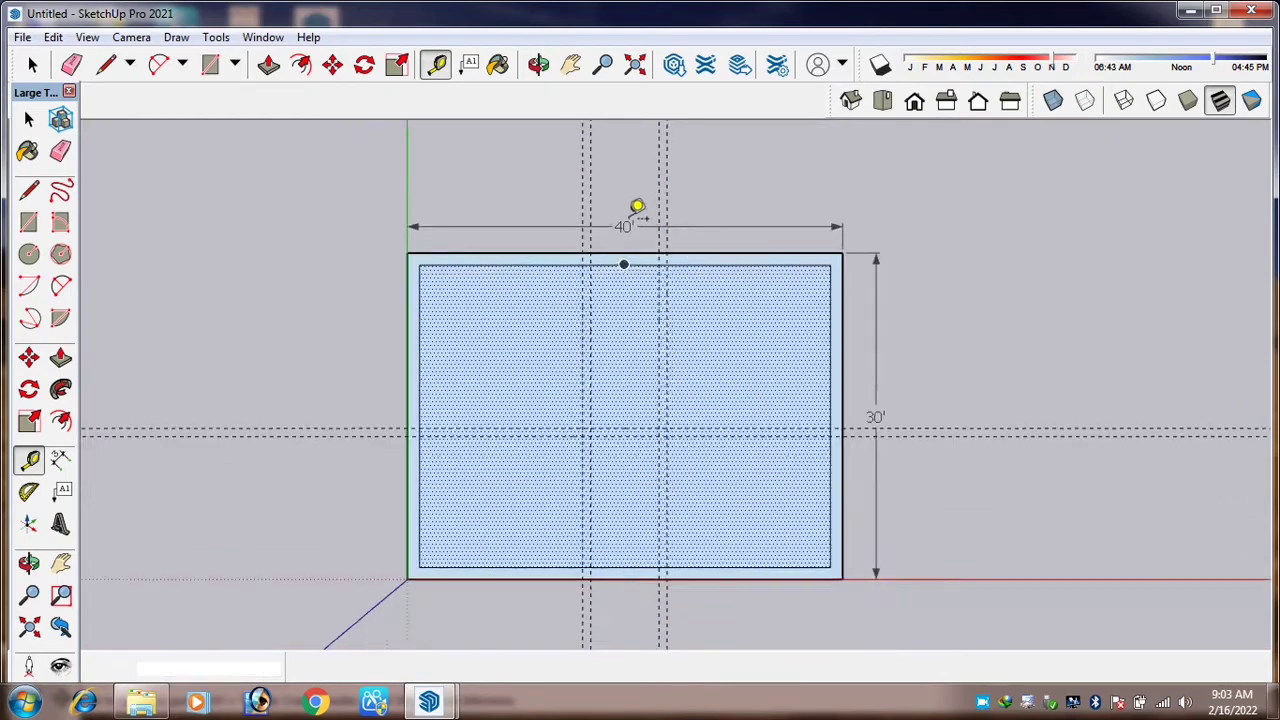
scroll(637, 207, down, 1)
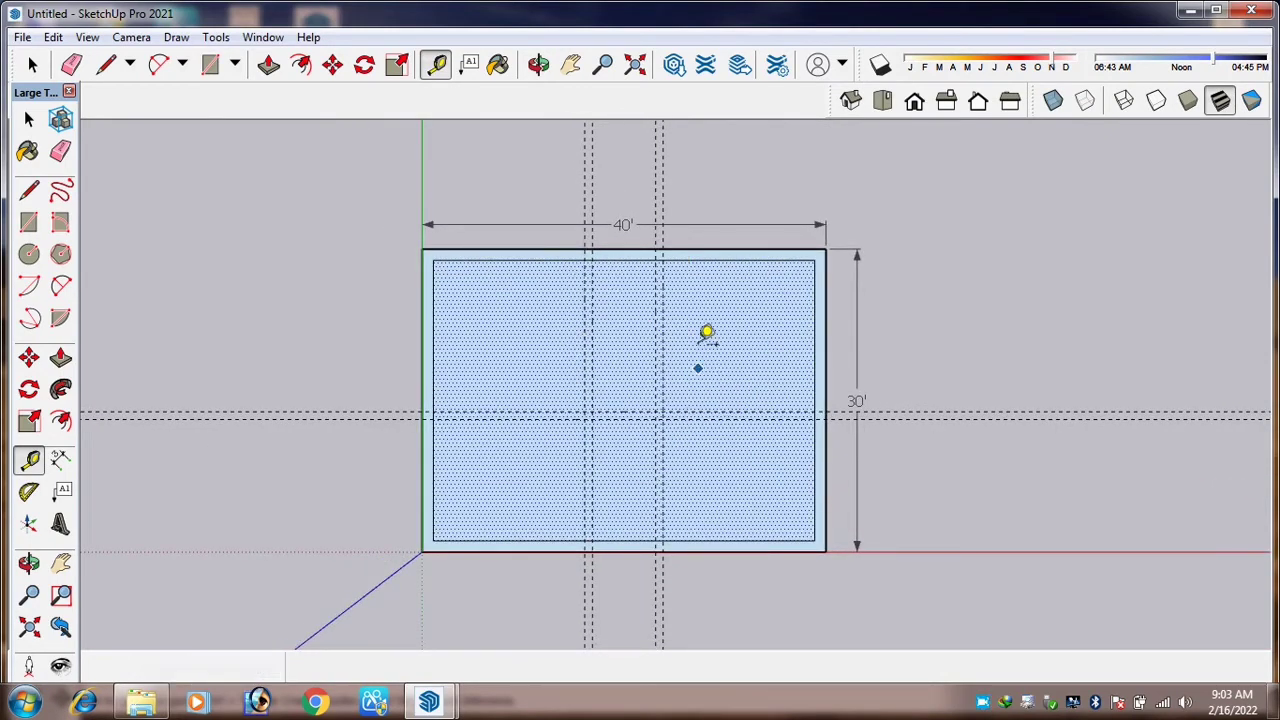
Draw a 15' square and a 15' 9" square from the right-hand guide intersections to the inner outline's upper-right corner
scroll(707, 333, up, 1)
scroll(654, 363, up, 1)
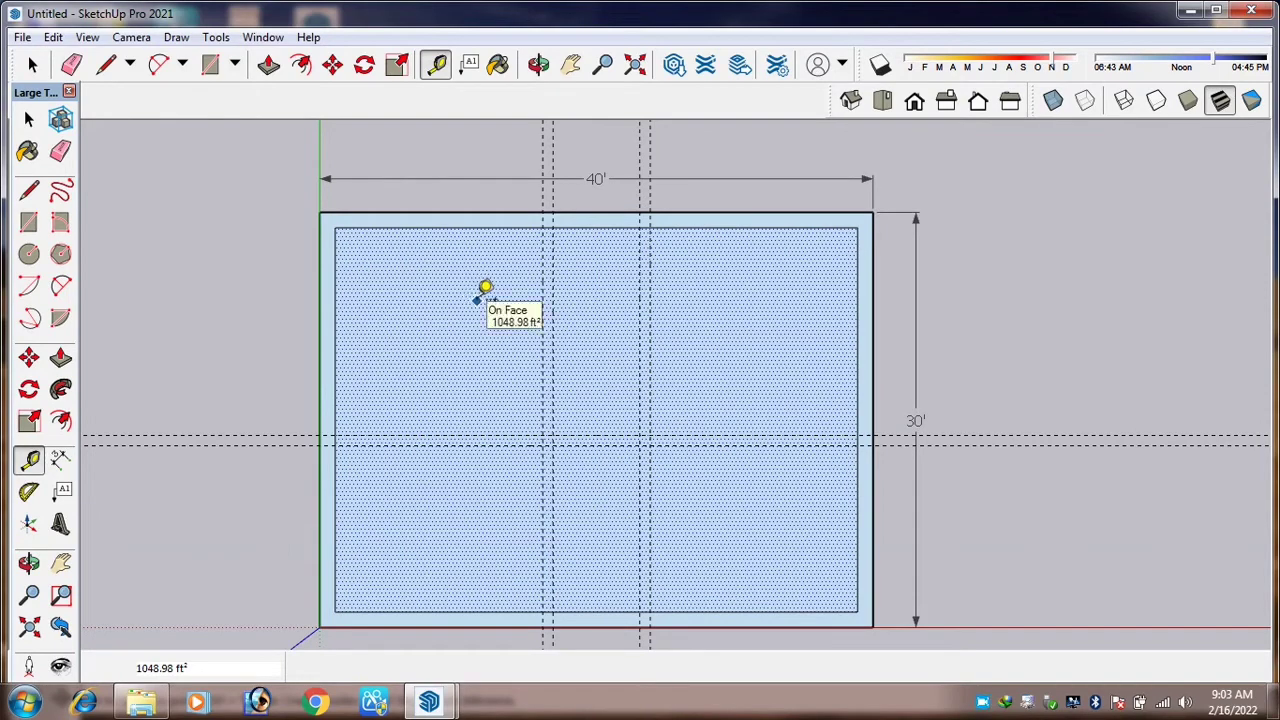
key(r)
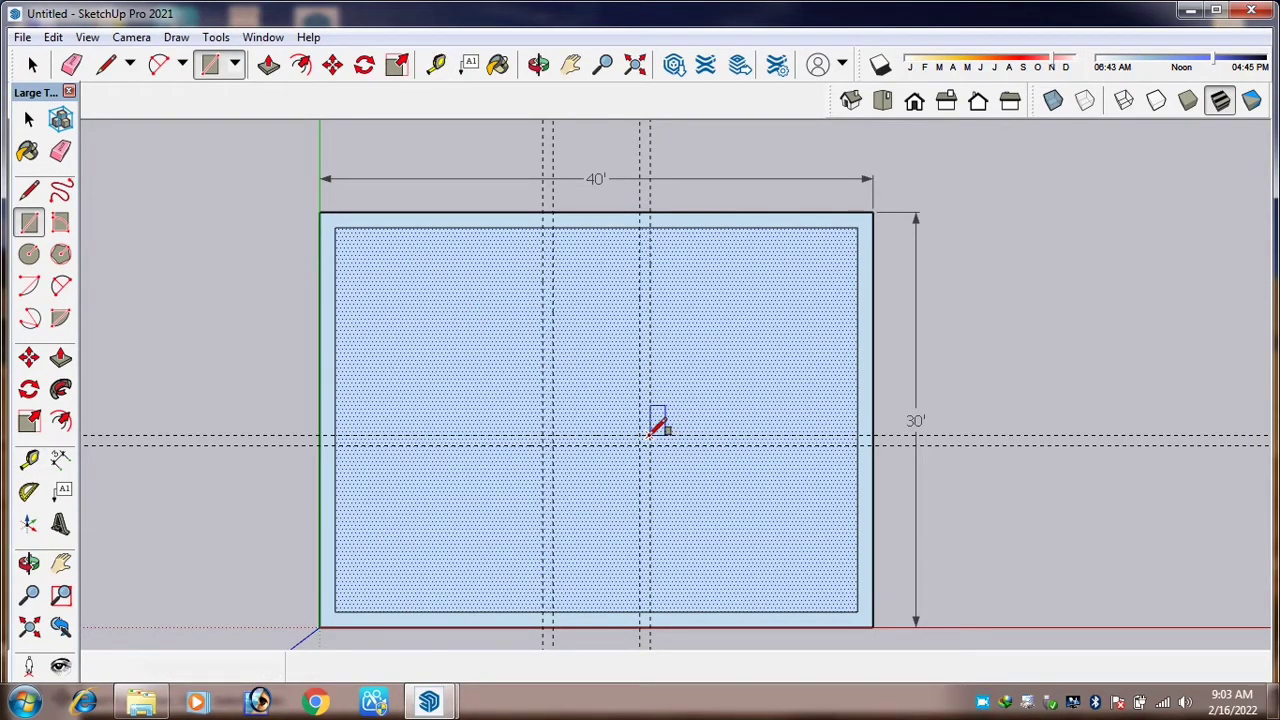
click(648, 436)
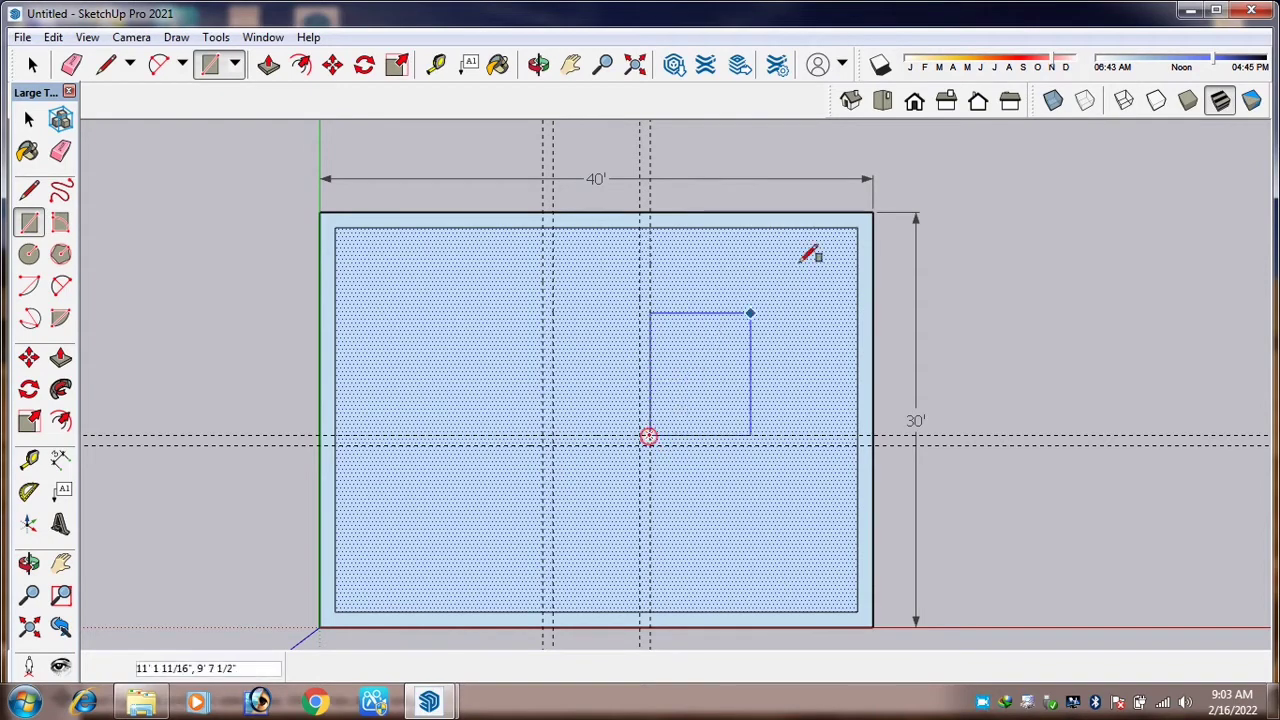
click(857, 228)
click(640, 444)
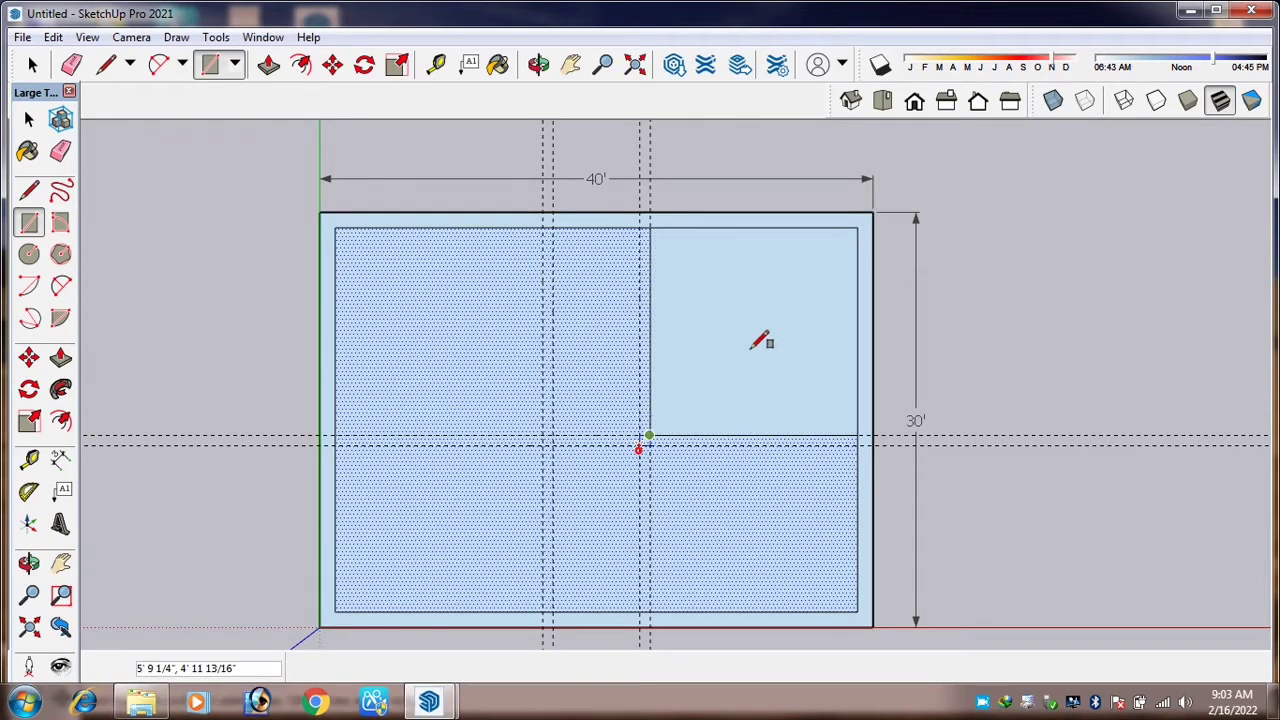
click(857, 228)
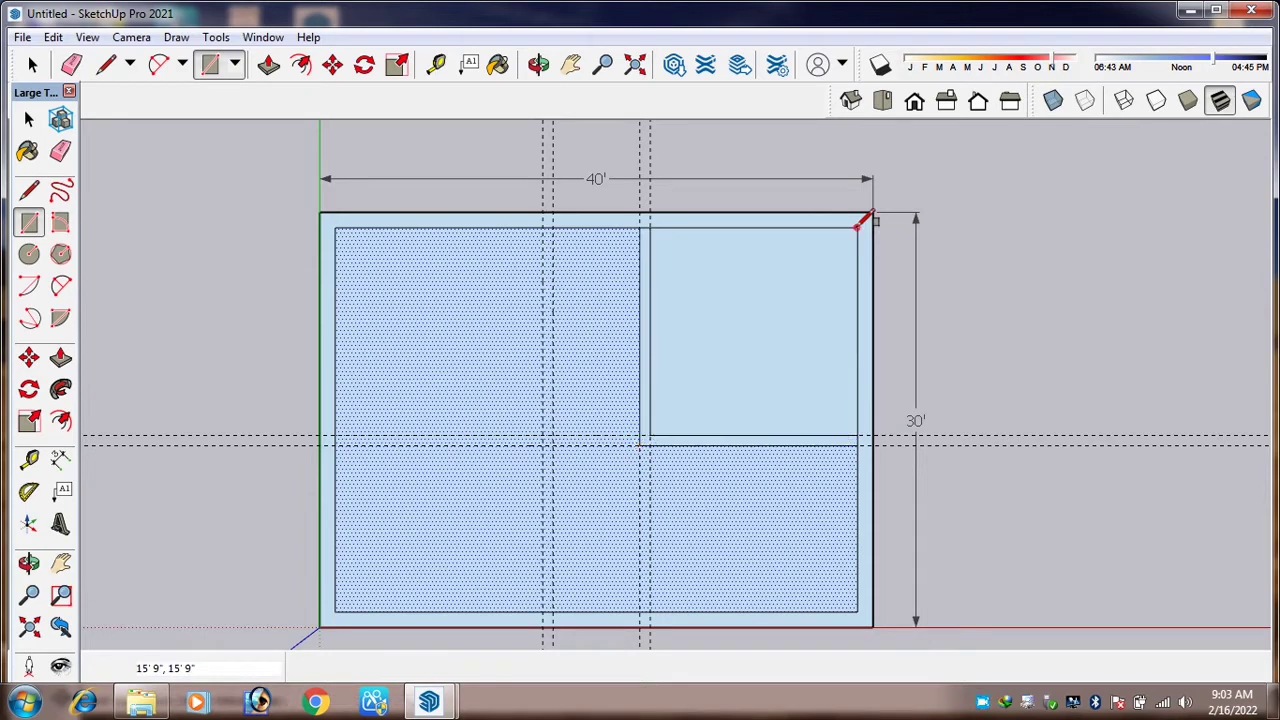
Draw a 15' square in the inner outline's upper-left corner and close its 9" walls with two 15' 9" lines along the outer guides
click(543, 437)
click(335, 228)
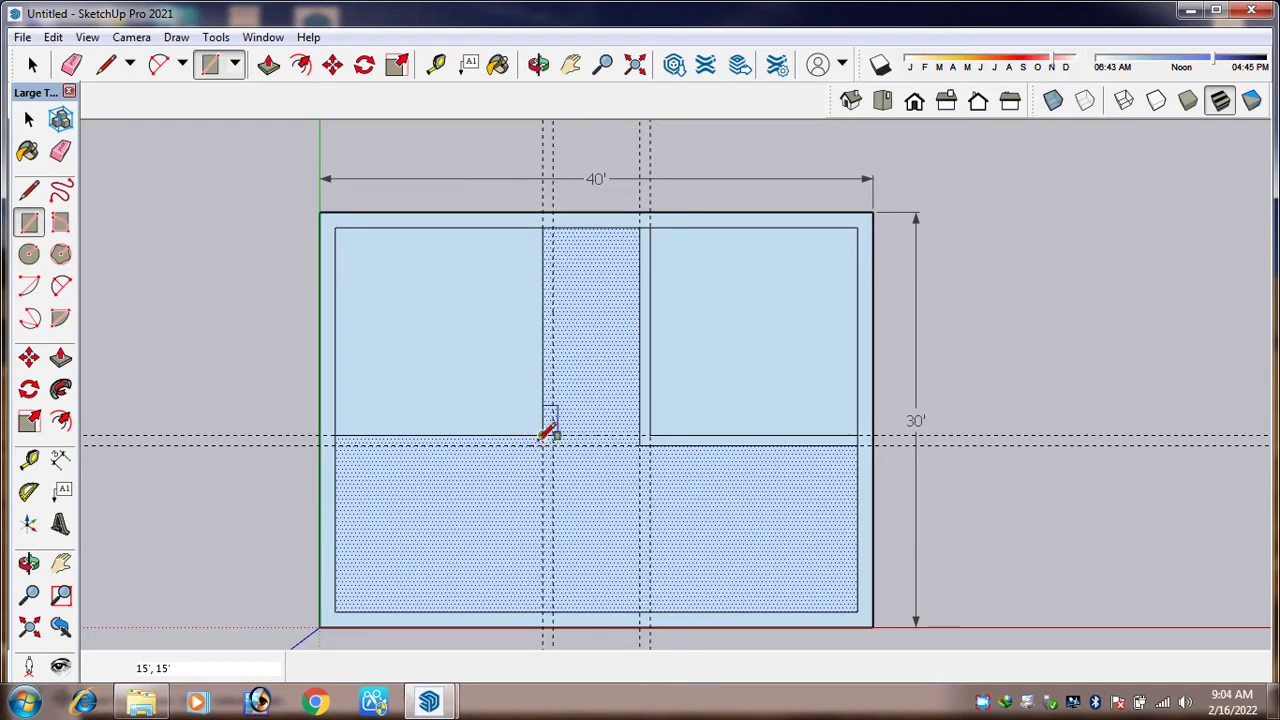
key(l)
scroll(521, 411, up, 2)
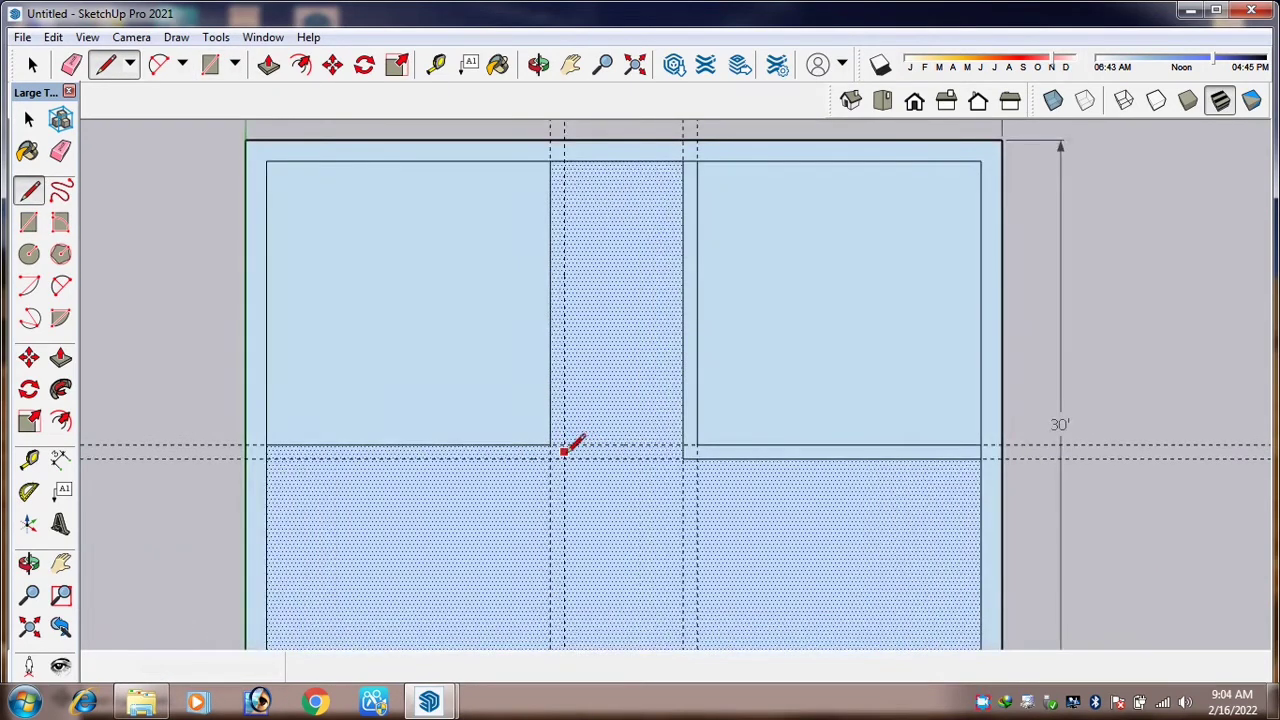
click(563, 458)
click(266, 458)
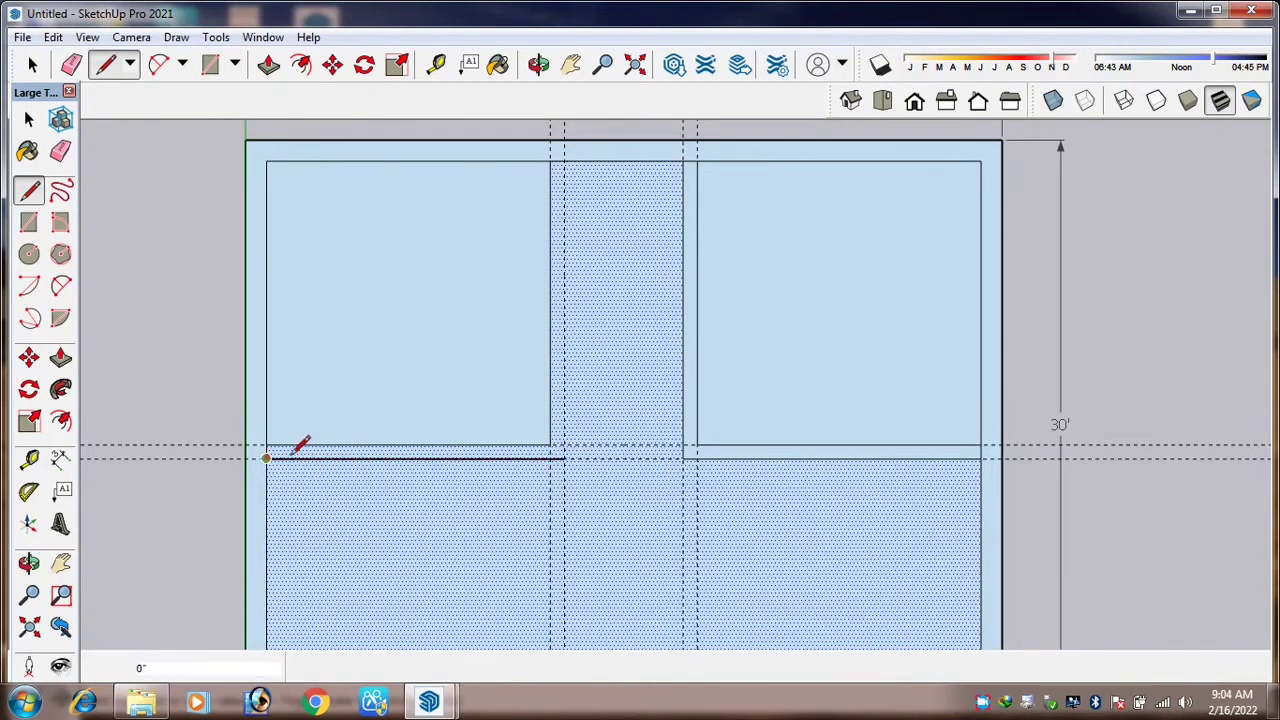
key(Escape)
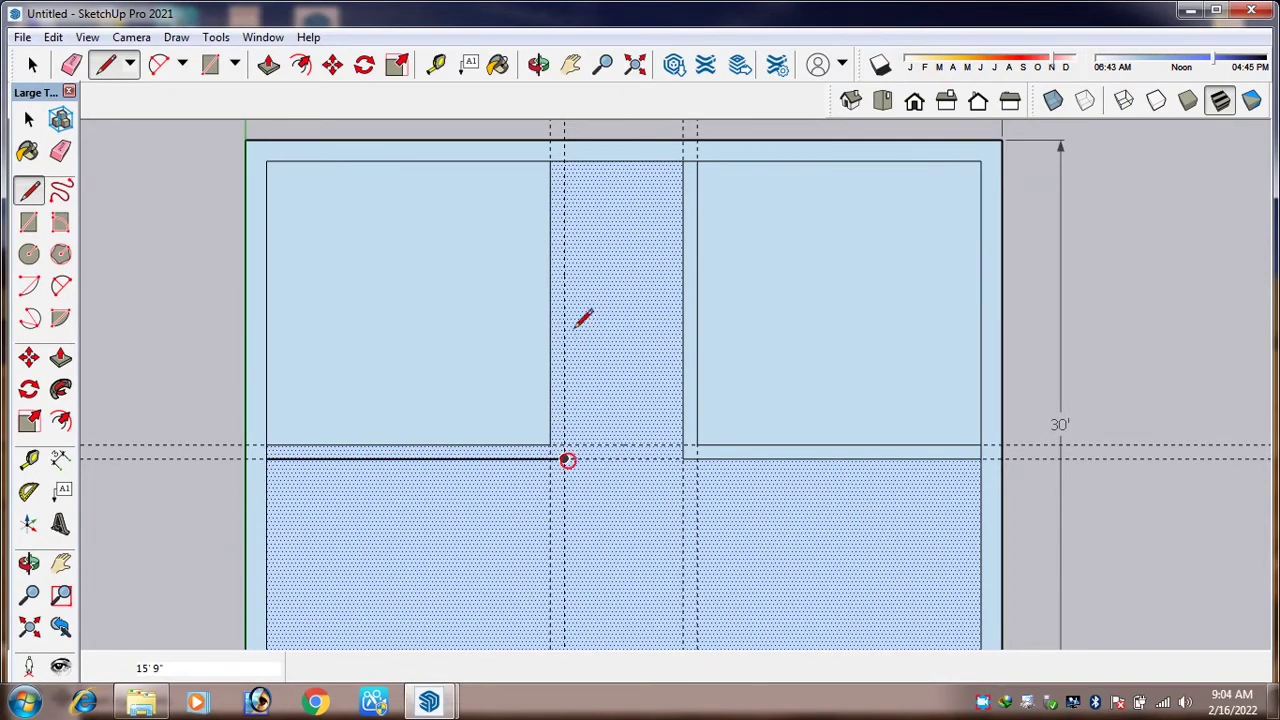
click(564, 160)
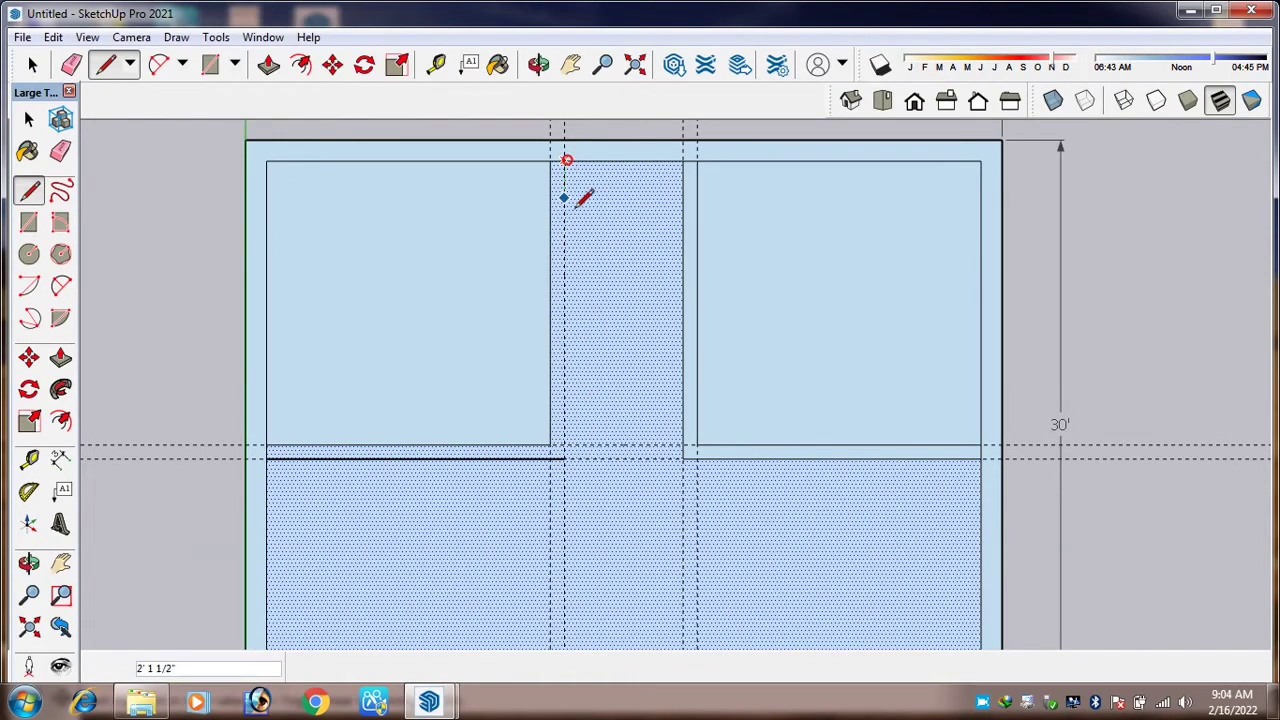
click(564, 456)
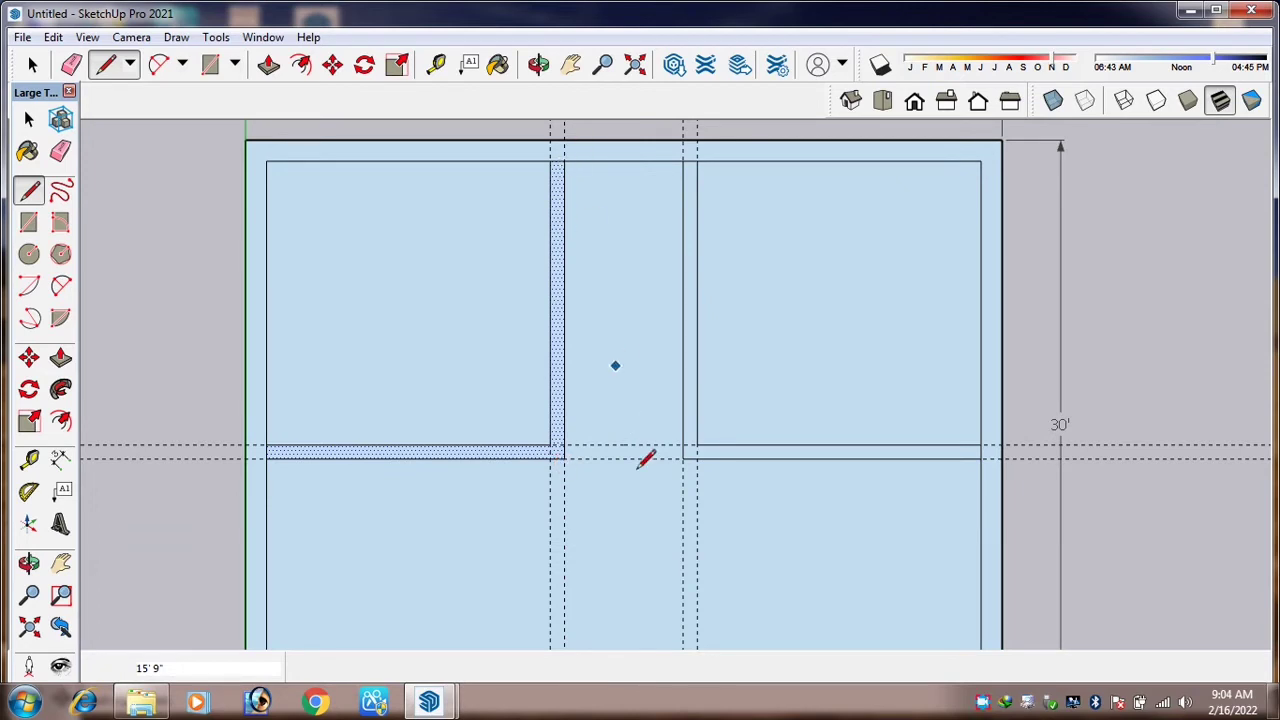
scroll(512, 310, down, 2)
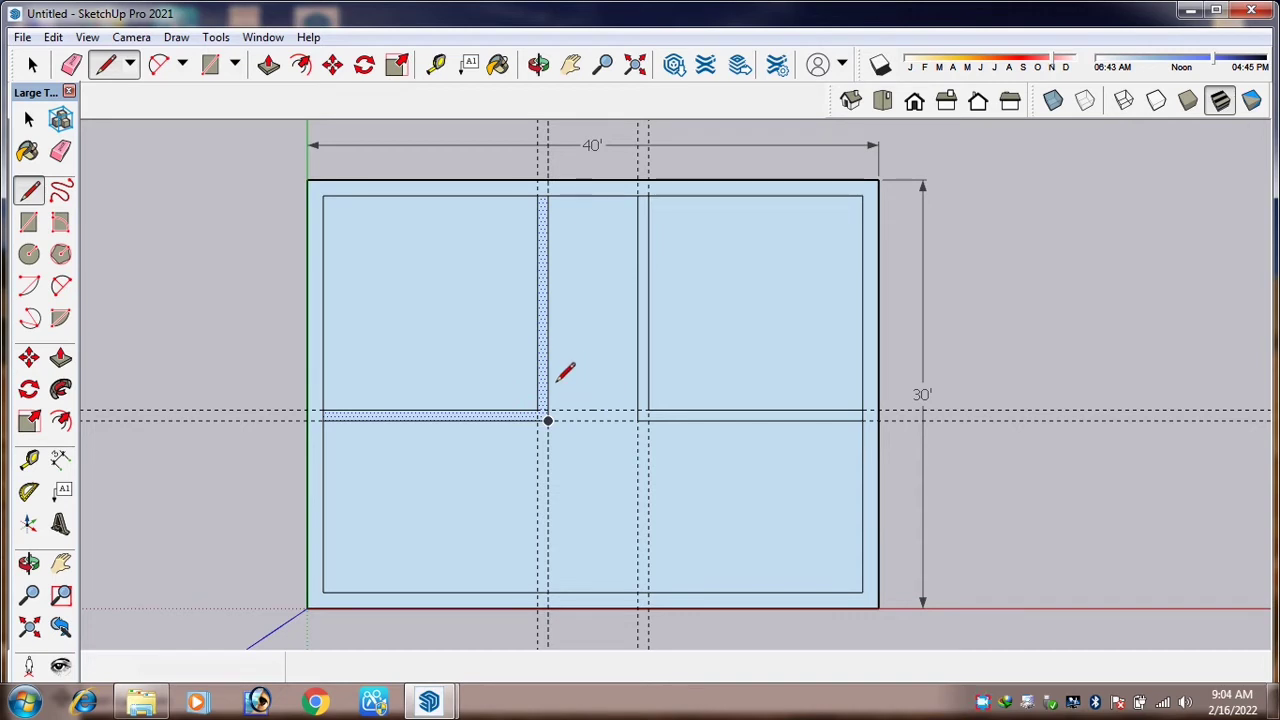
Draw a 9" thick rectangle joining the two horizontal walls across the middle room, plus a 9" square at each wall corner
key(r)
click(548, 420)
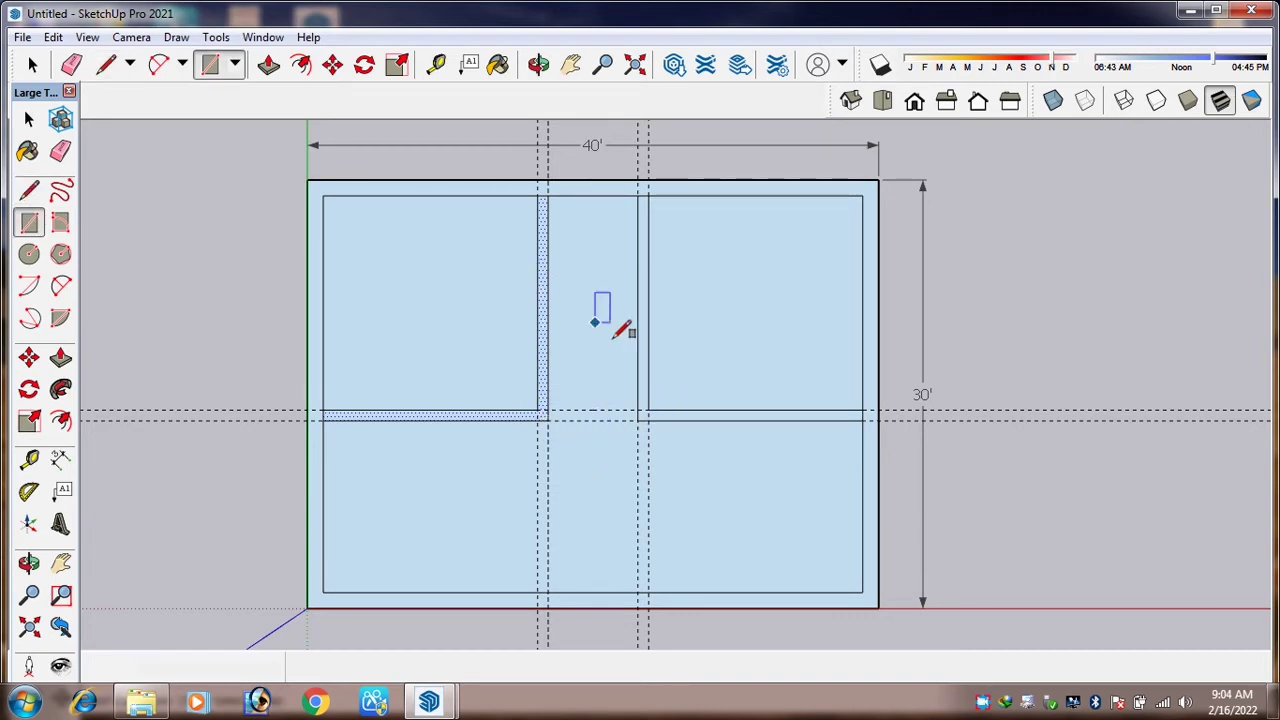
scroll(667, 372, down, 1)
scroll(672, 365, down, 1)
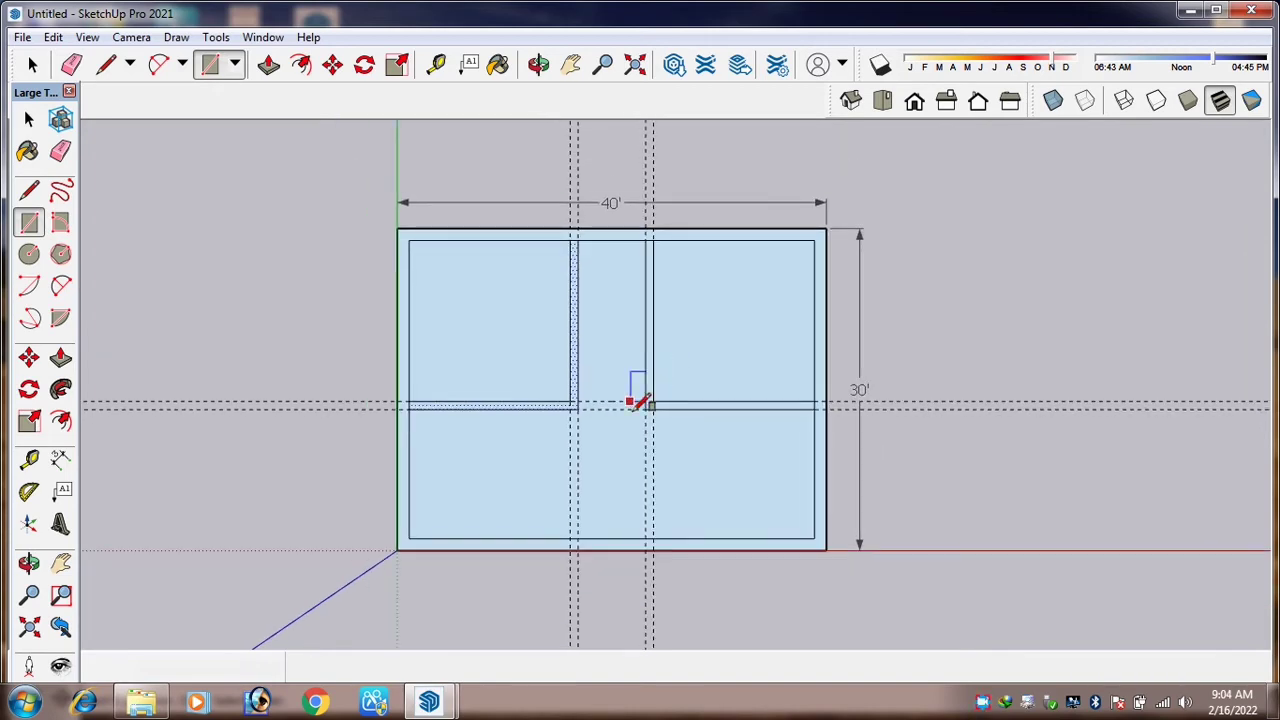
scroll(645, 400, up, 3)
scroll(660, 403, up, 1)
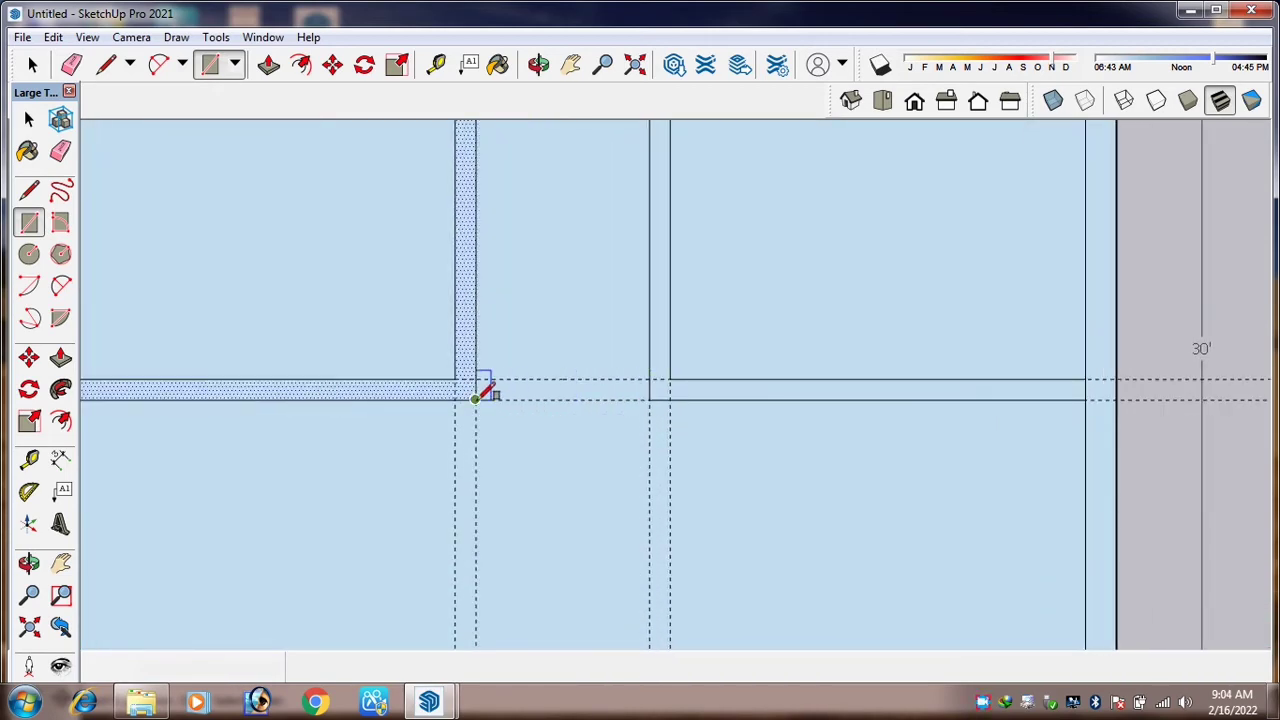
click(476, 400)
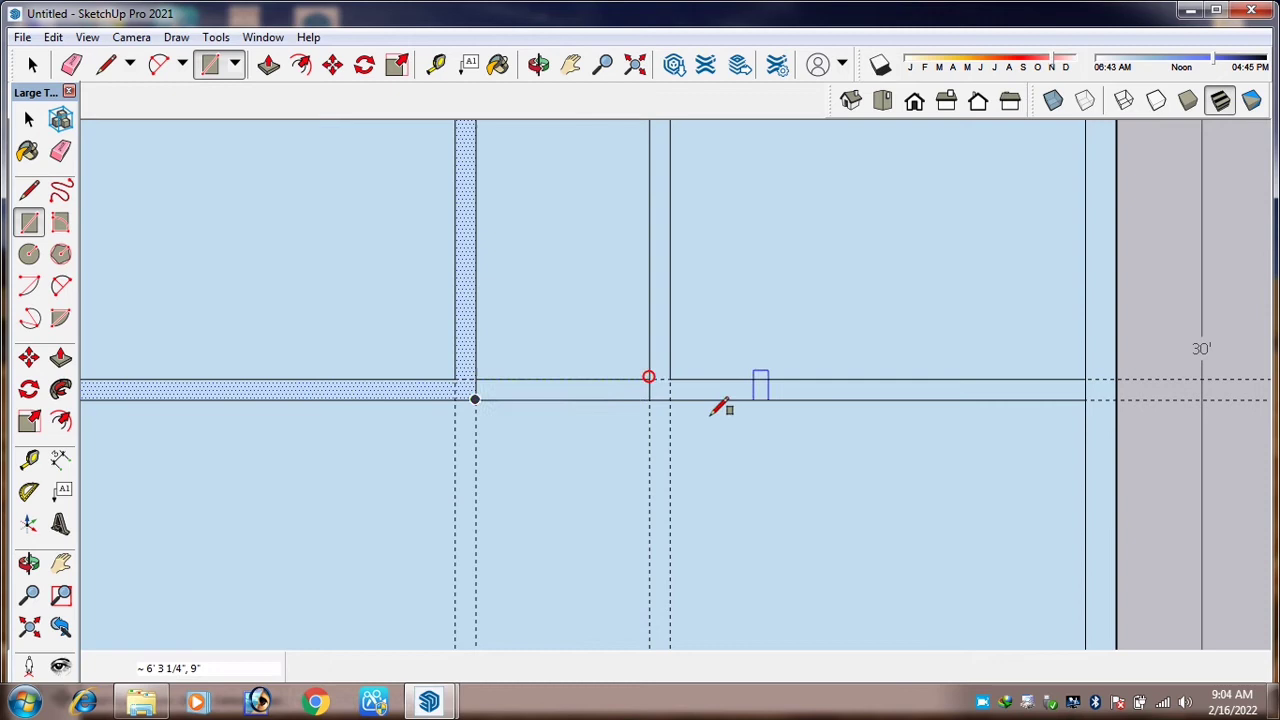
click(649, 400)
click(674, 380)
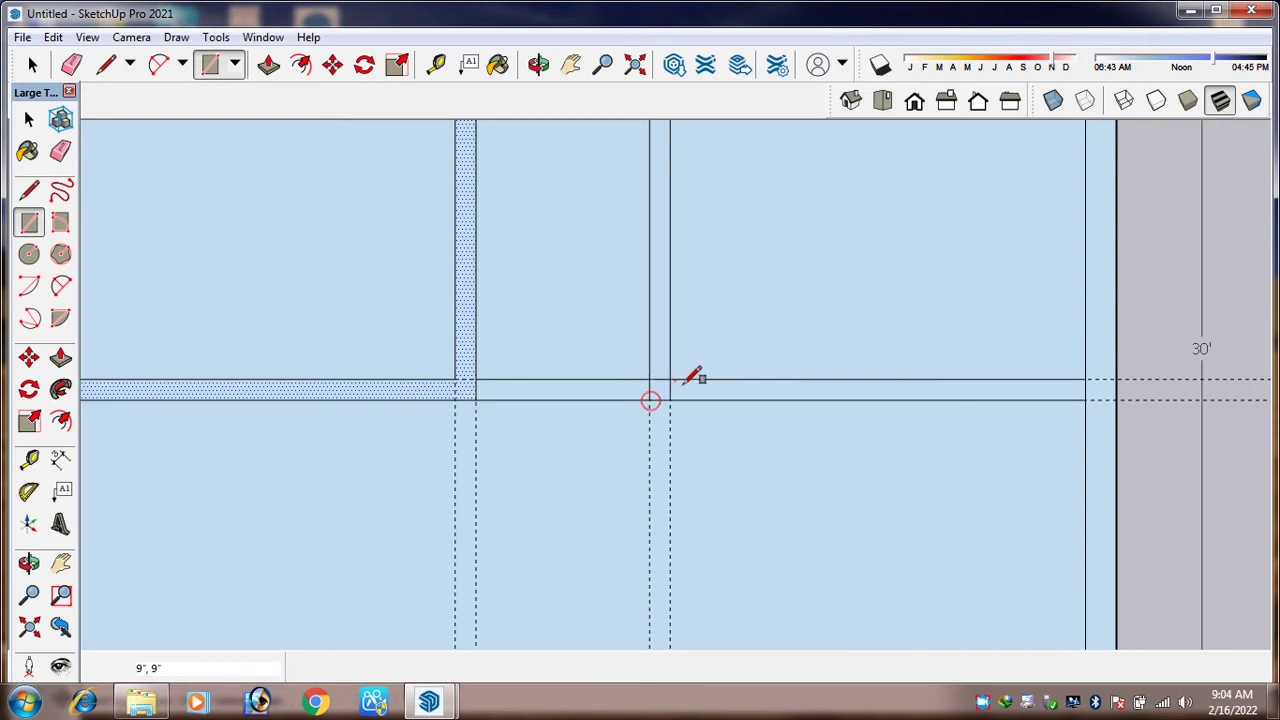
click(476, 400)
click(455, 379)
scroll(751, 426, down, 5)
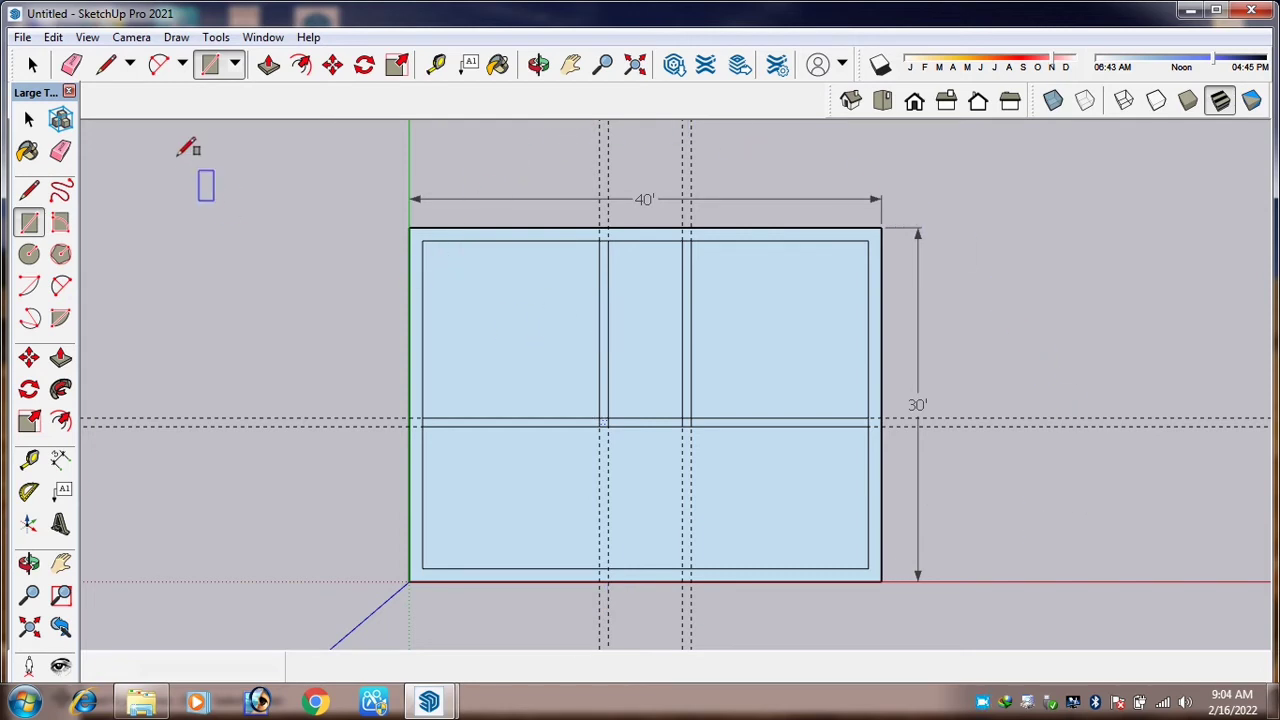
Erase the two horizontal guides, and delete all the remaining guides at once
click(71, 64)
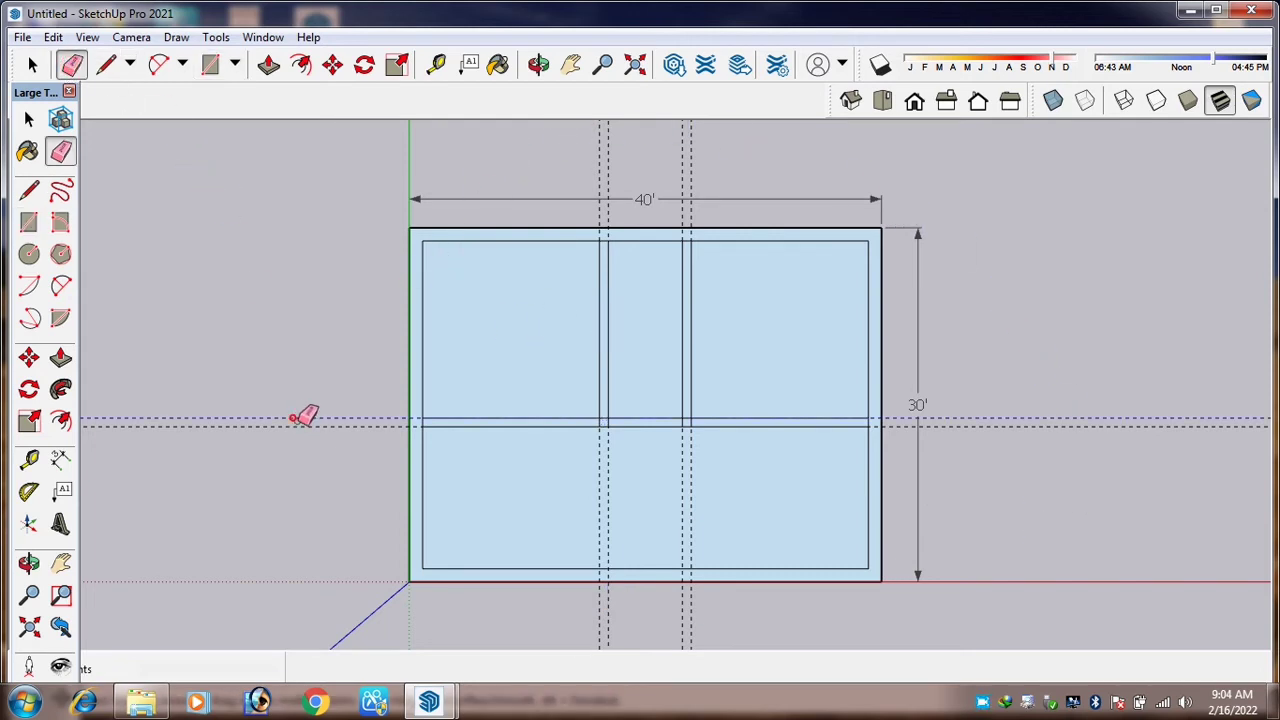
click(299, 424)
scroll(311, 415, down, 1)
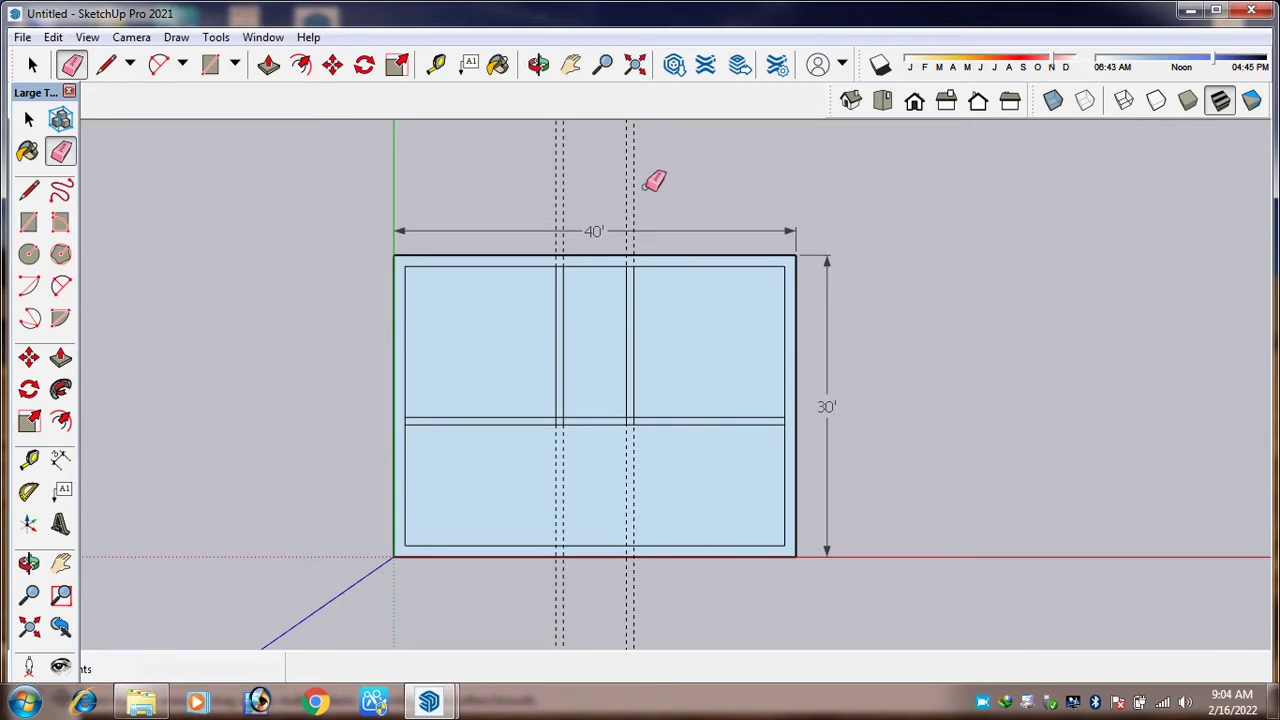
scroll(523, 192, up, 1)
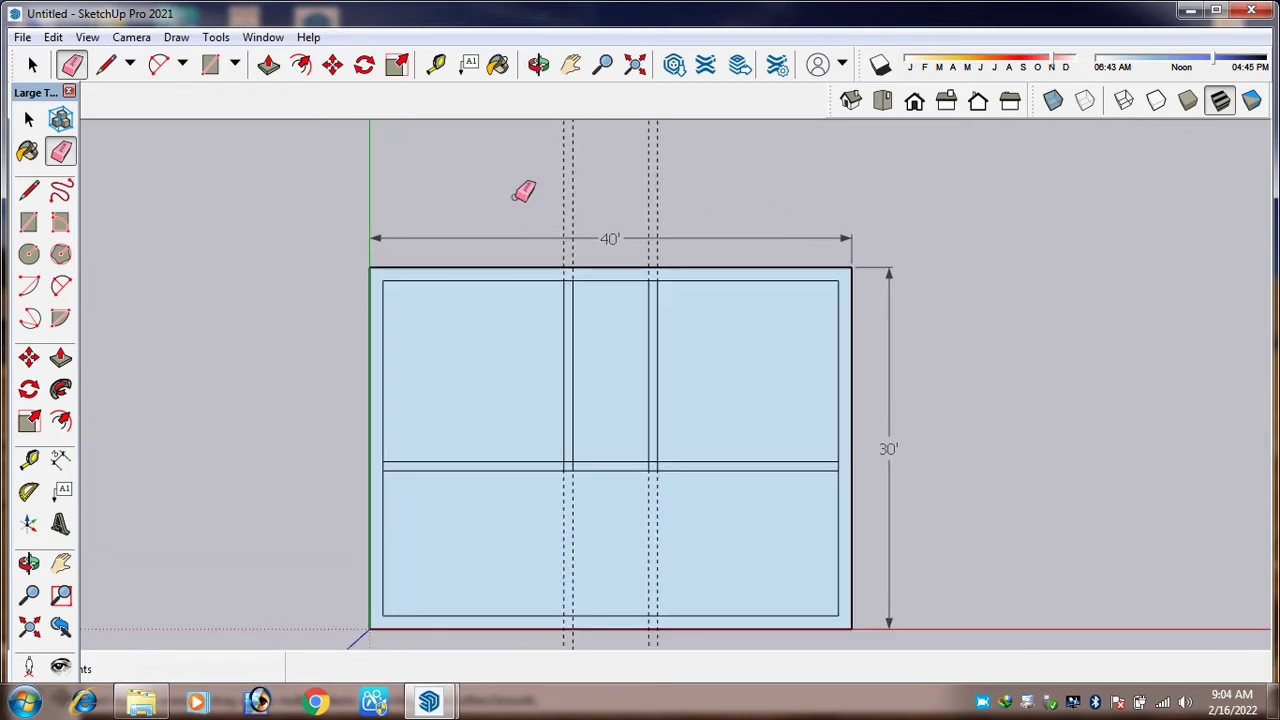
click(53, 37)
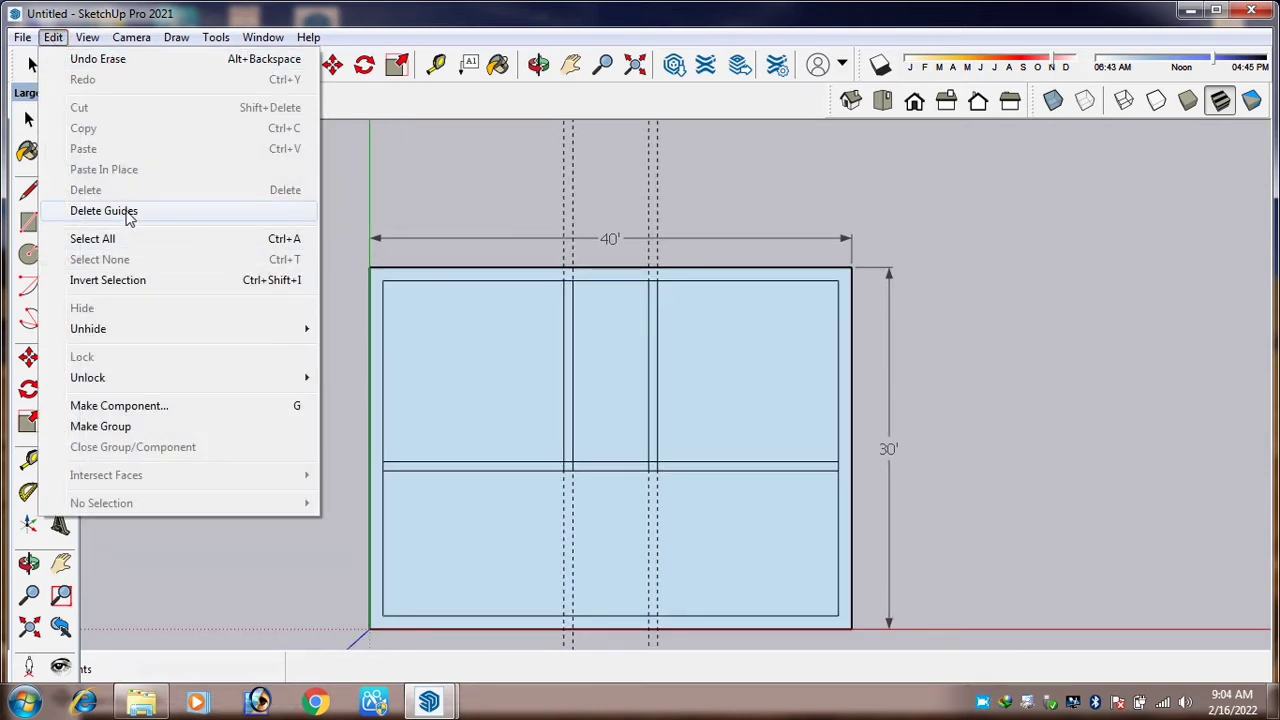
click(160, 214)
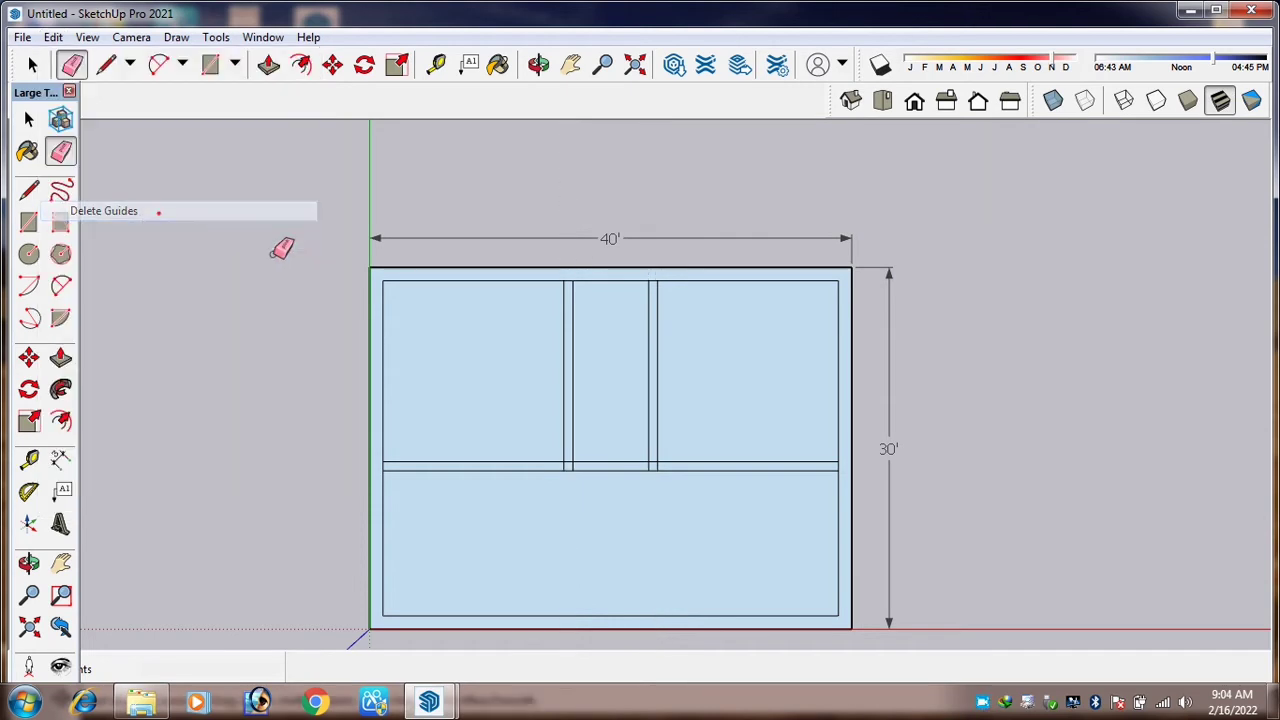
Draw a horizontal line about 7' 9" long across the middle room, joining the outer faces of its two vertical walls at their midpoints
scroll(683, 335, down, 2)
scroll(656, 462, up, 2)
scroll(663, 456, up, 1)
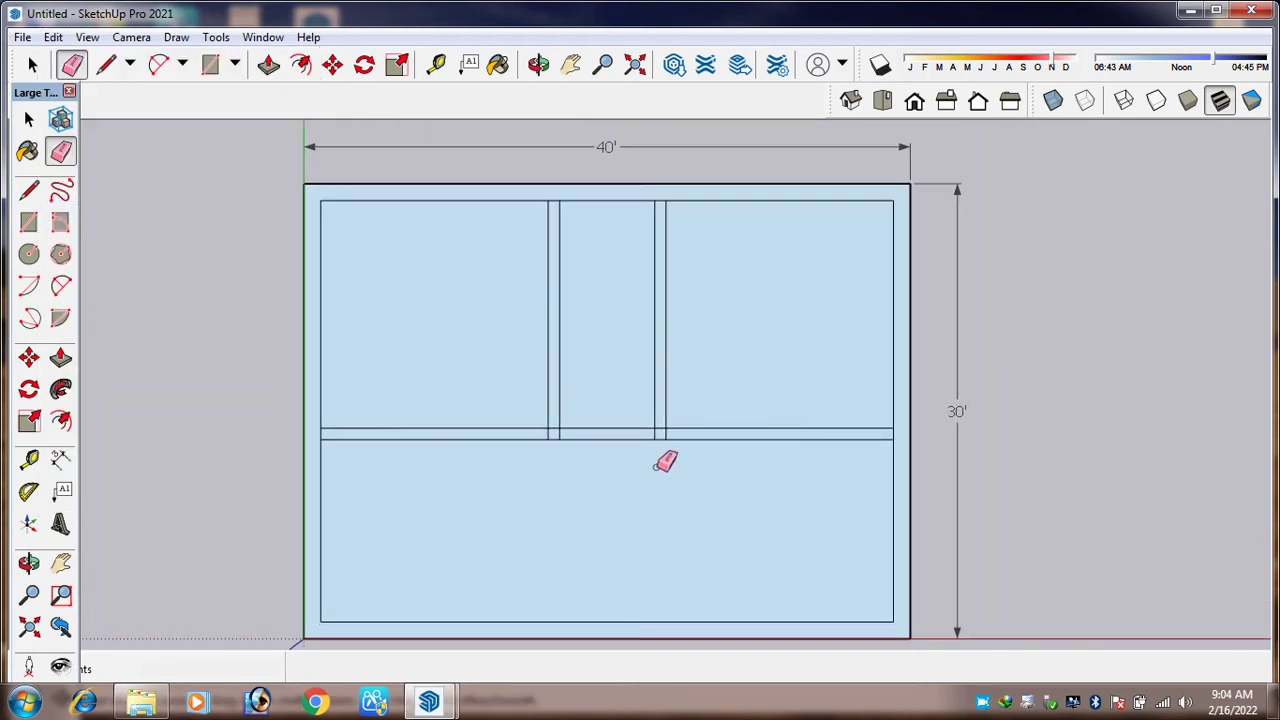
scroll(620, 436, down, 1)
scroll(545, 372, up, 1)
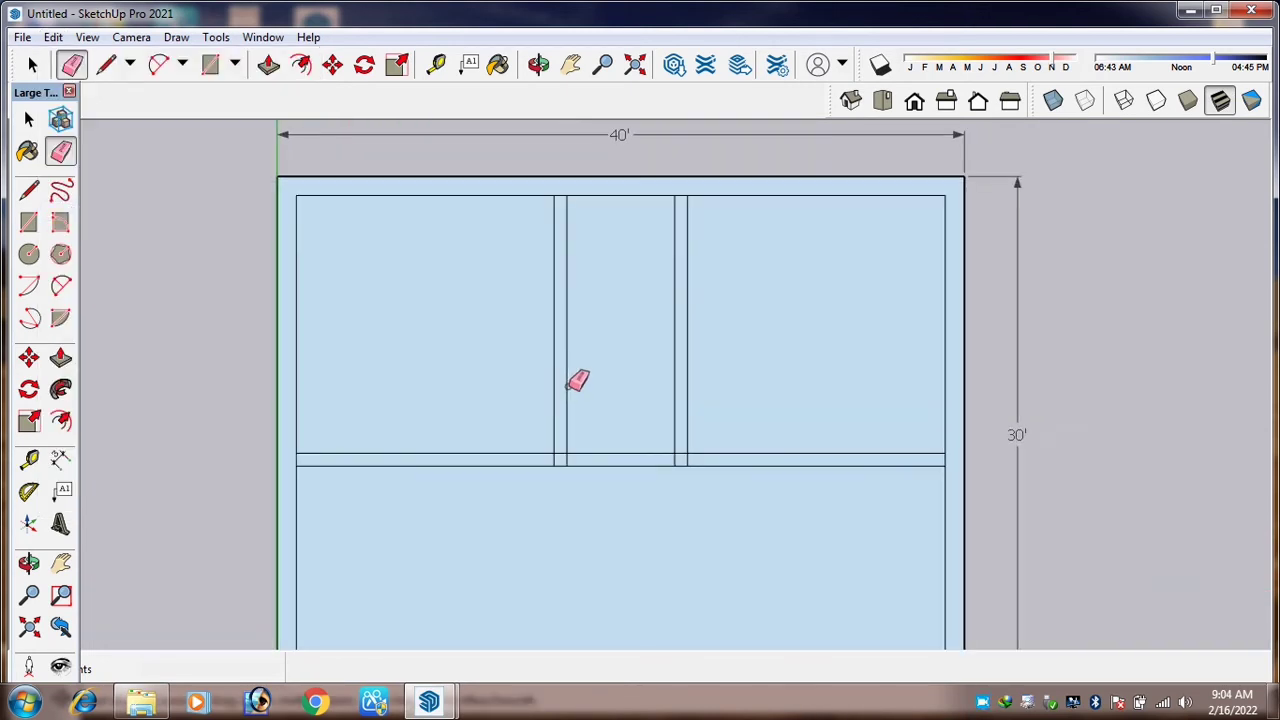
scroll(690, 382, down, 2)
scroll(560, 388, up, 2)
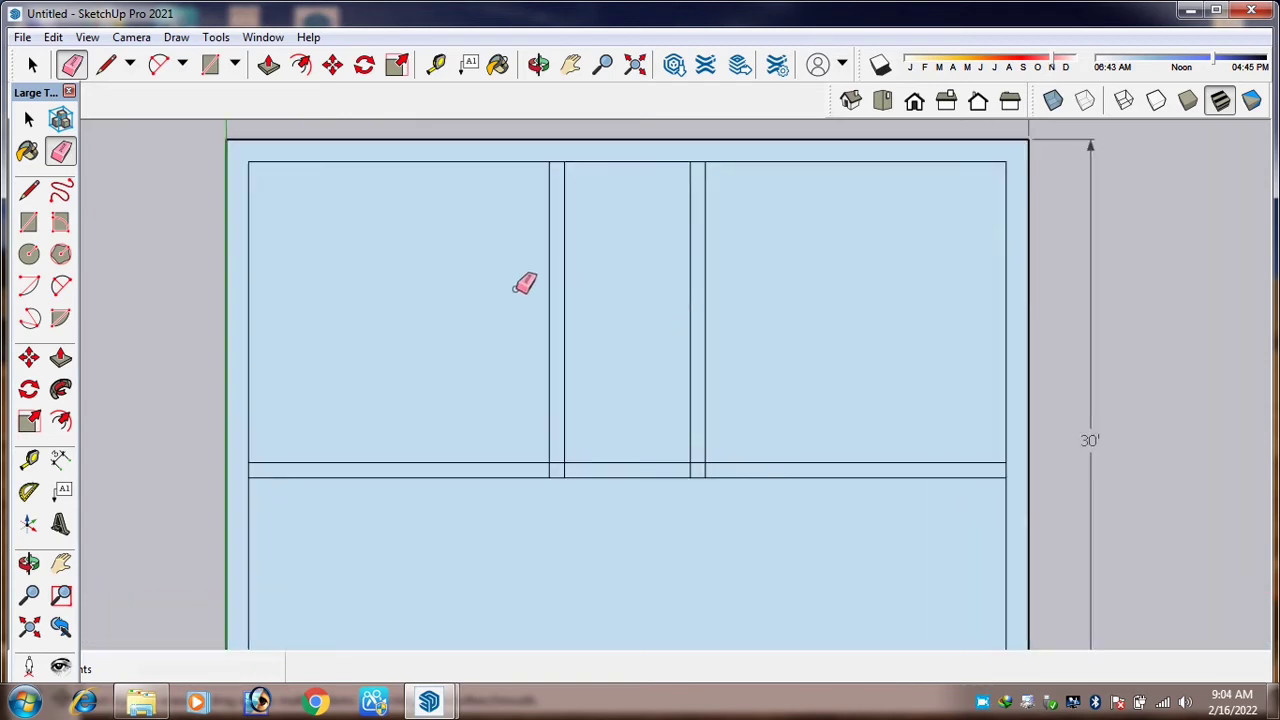
key(l)
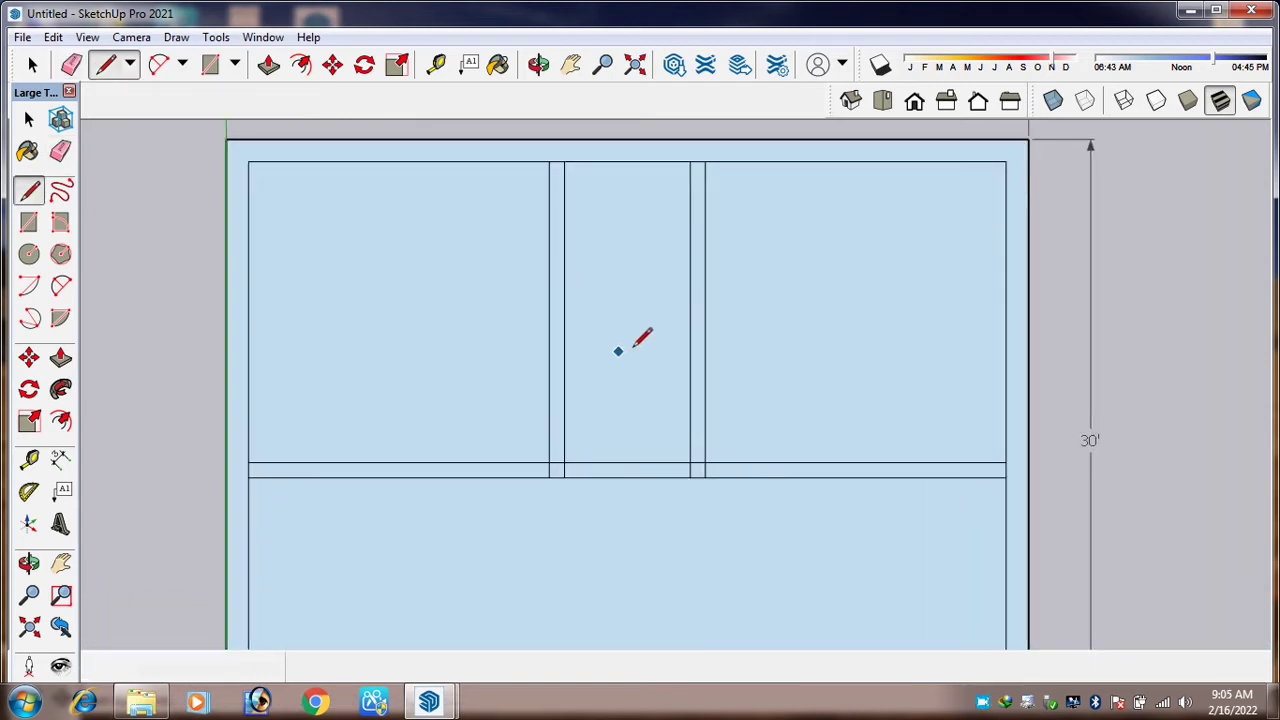
click(548, 311)
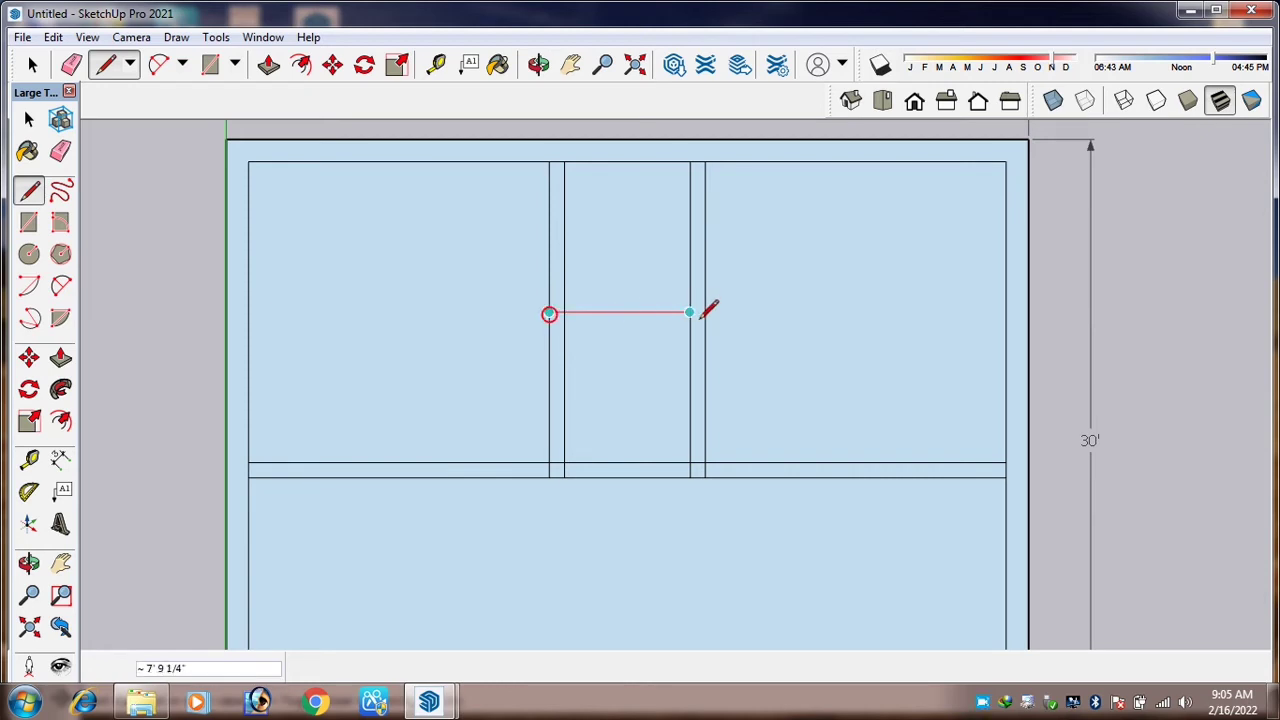
click(705, 314)
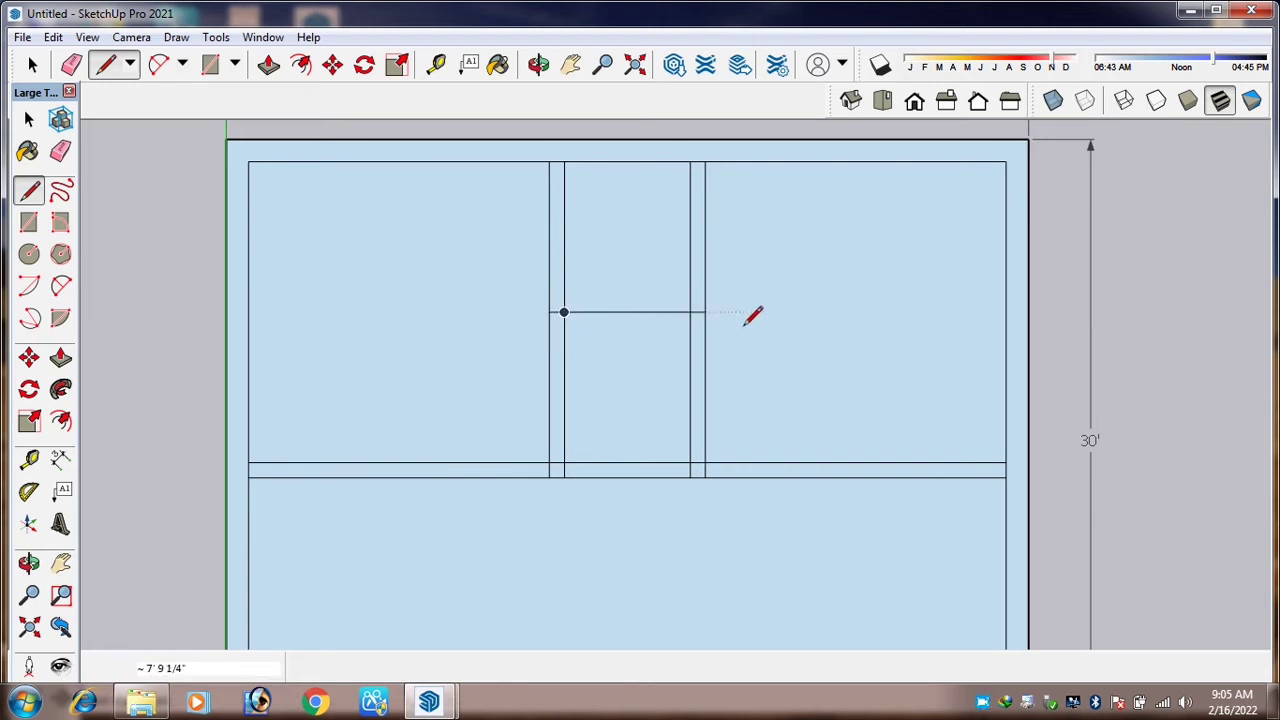
Place a parallel guide 4.5" above and another 4.5" below the middle room's horizontal line
scroll(664, 337, down, 2)
scroll(686, 208, up, 2)
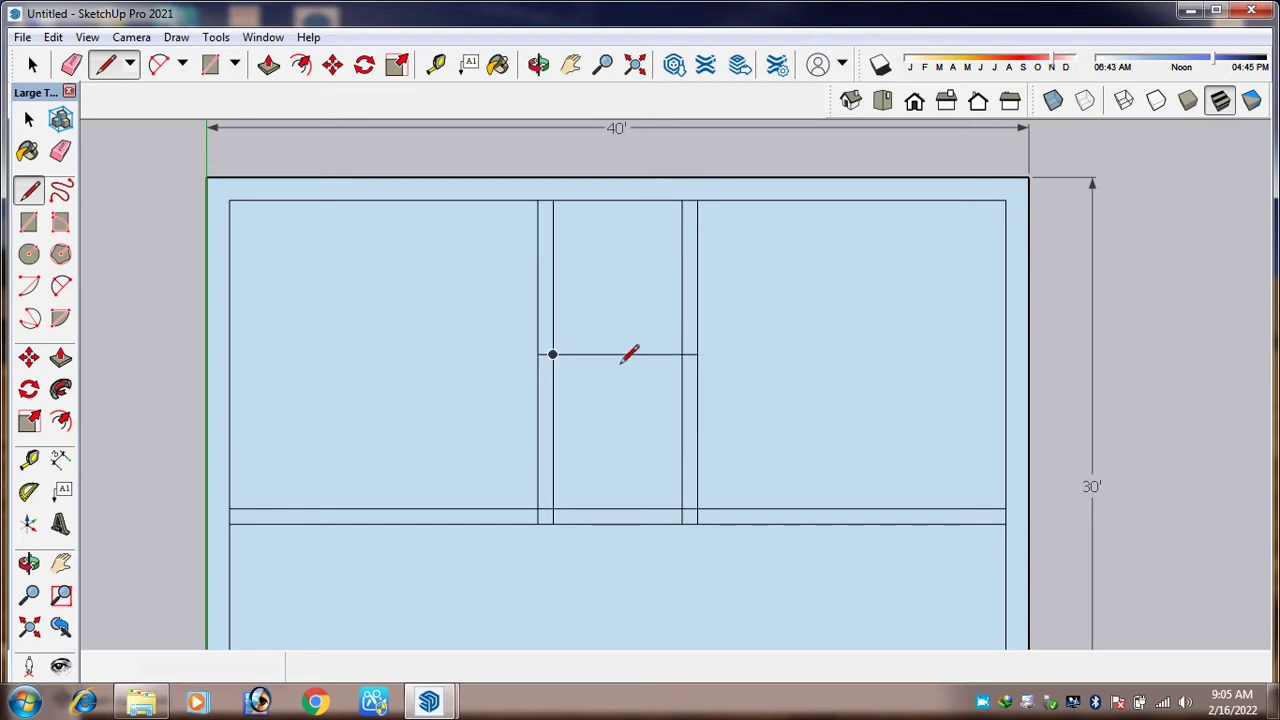
key(t)
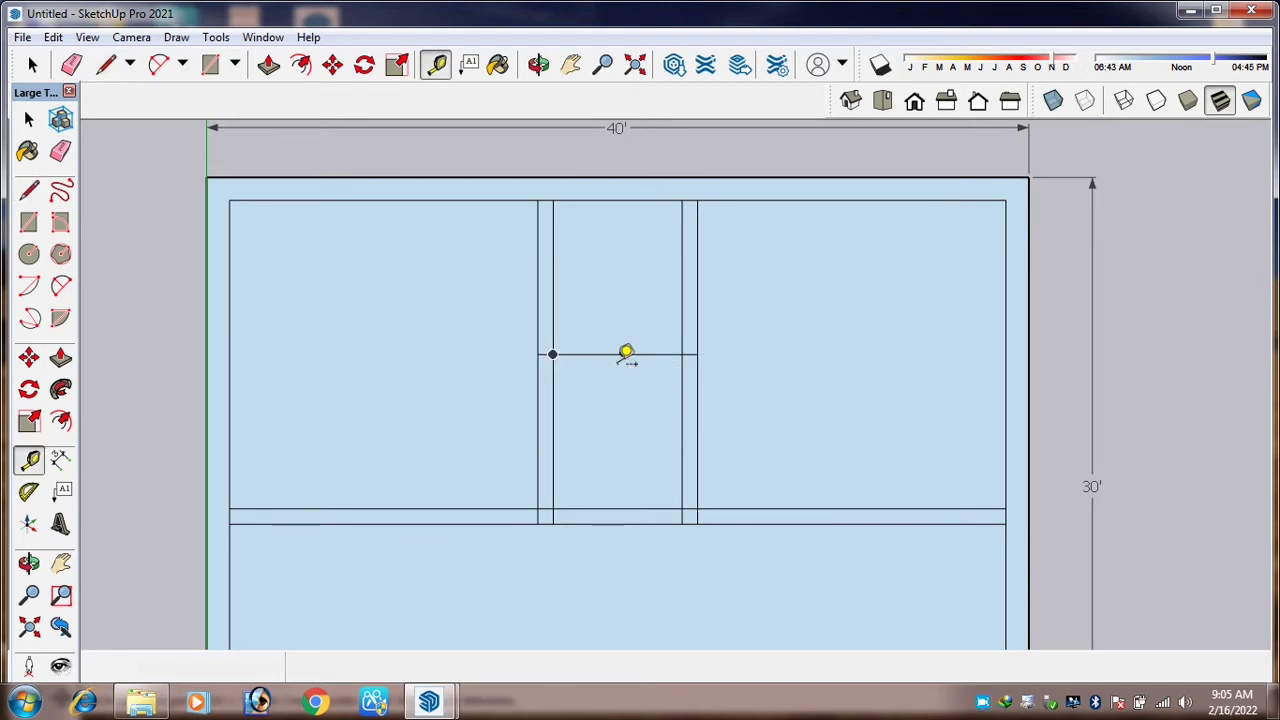
scroll(621, 348, up, 2)
click(617, 350)
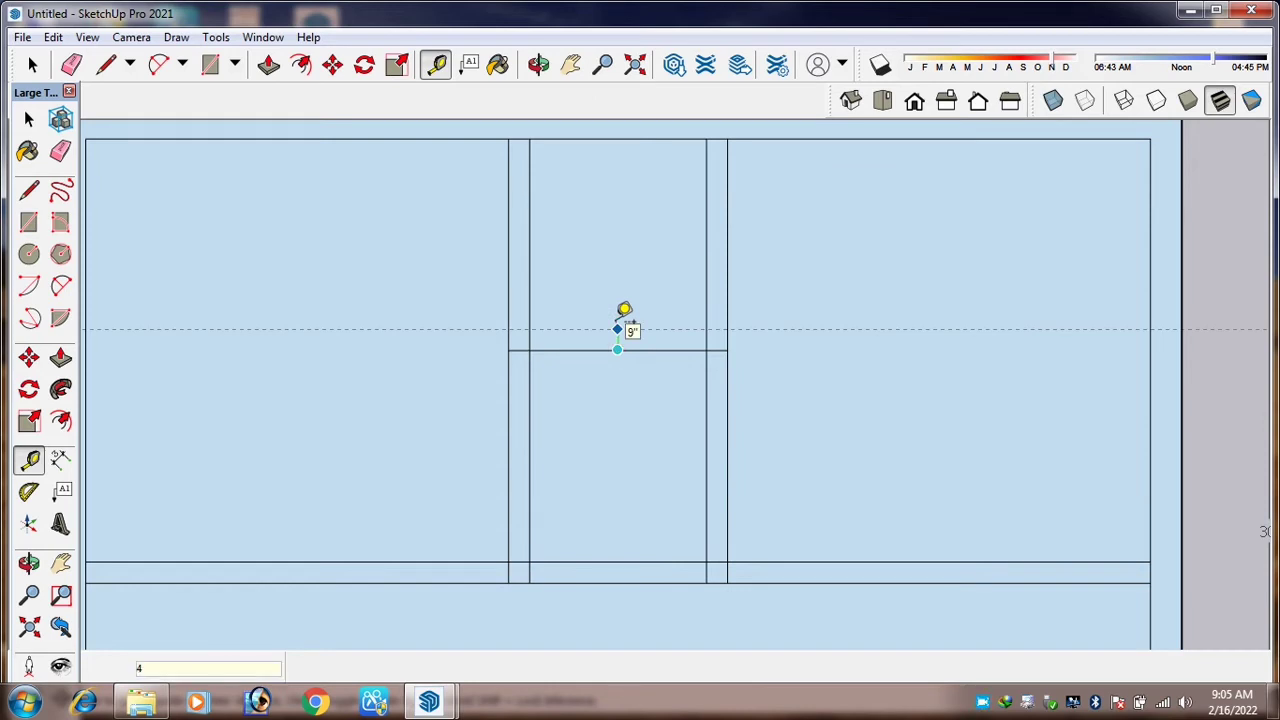
key(Return)
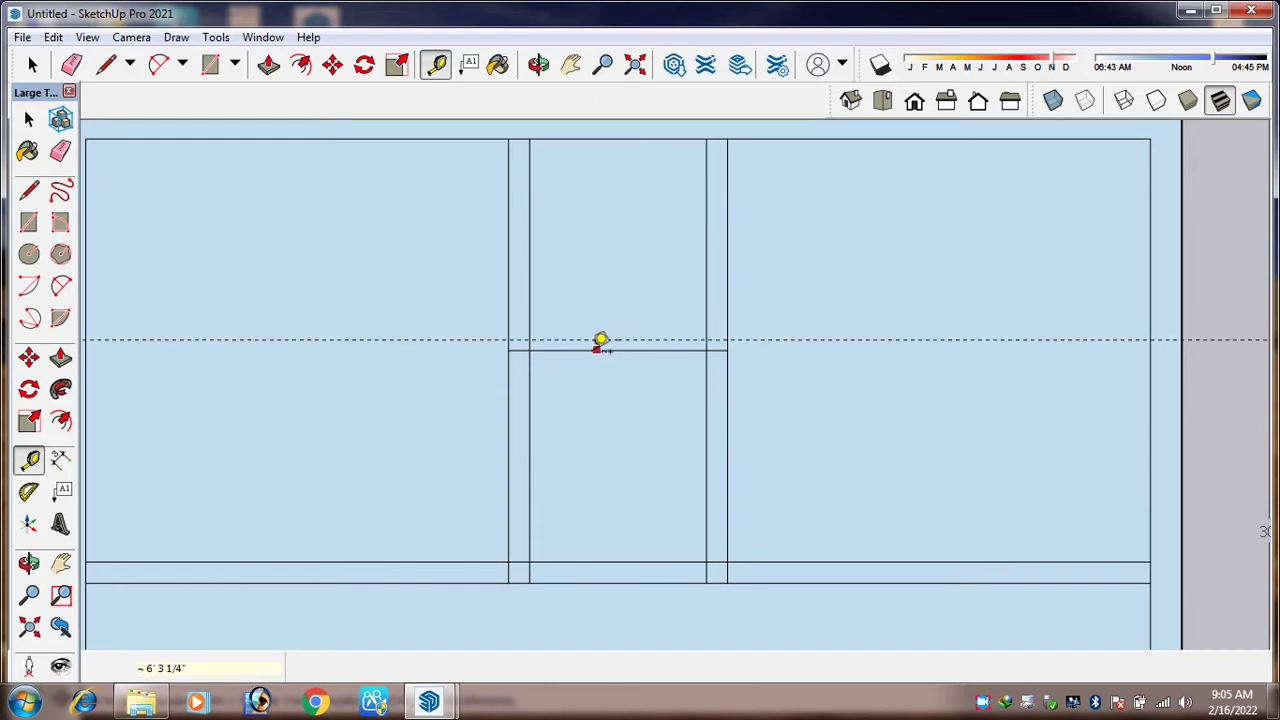
click(591, 350)
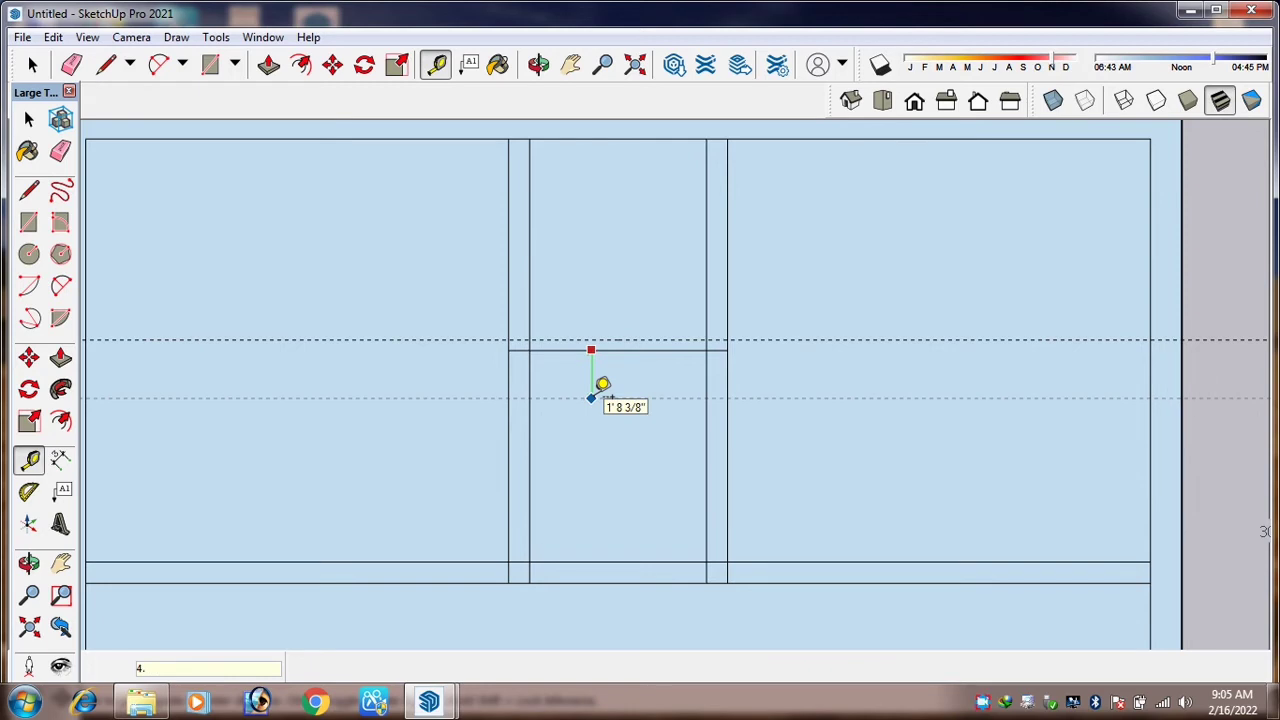
text(4.5)
key(Return)
Draw a 9" thick wall rectangle between the two horizontal guides, spanning the outer faces of the middle room's vertical walls
scroll(570, 372, up, 2)
key(r)
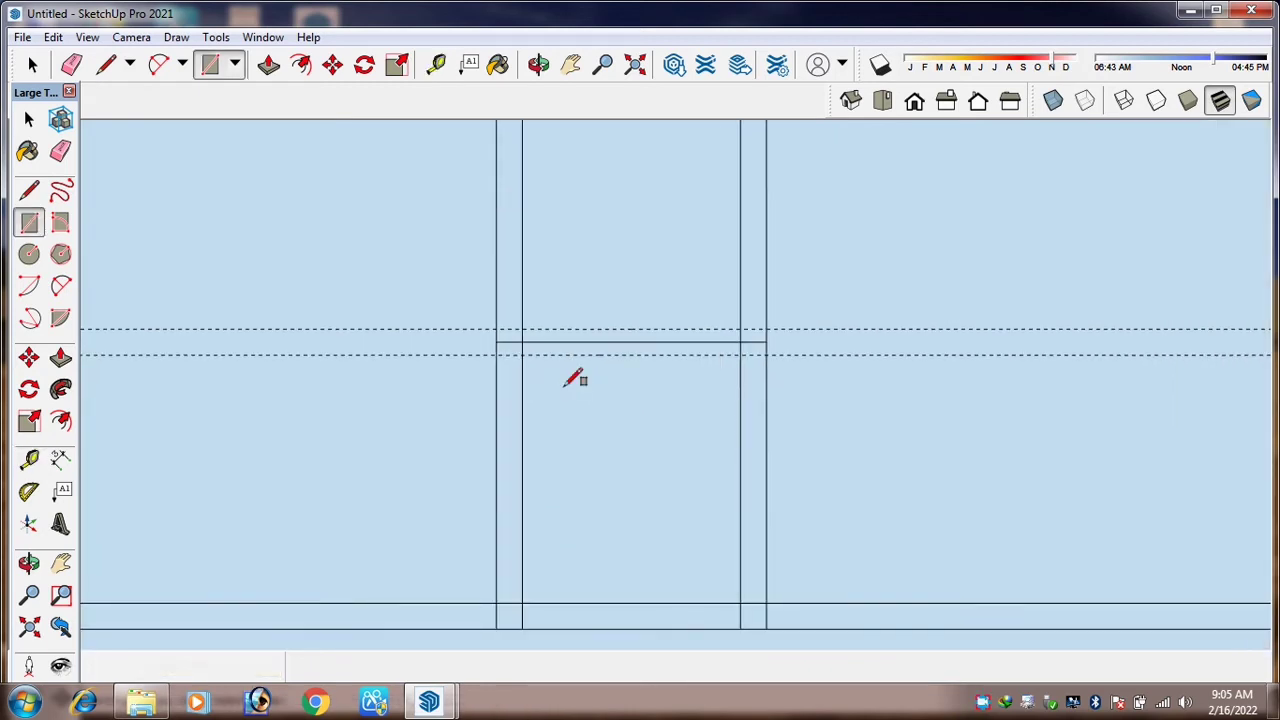
click(497, 355)
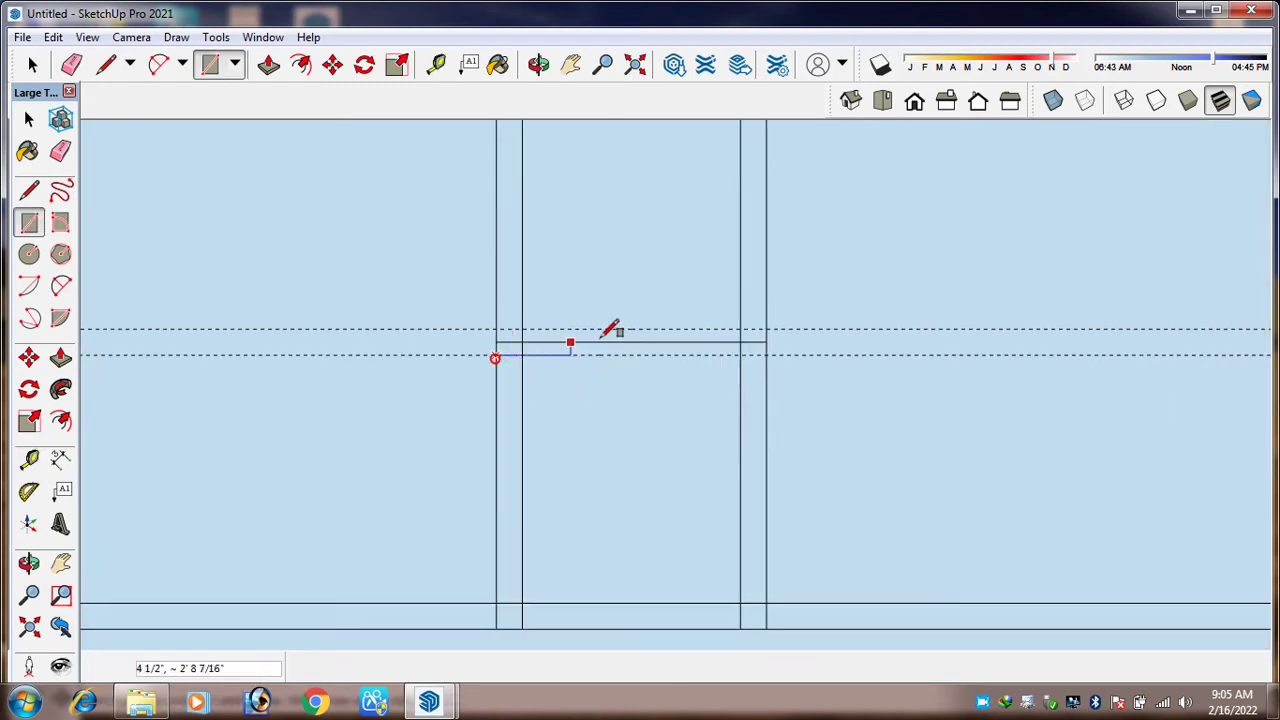
click(767, 329)
scroll(633, 330, up, 1)
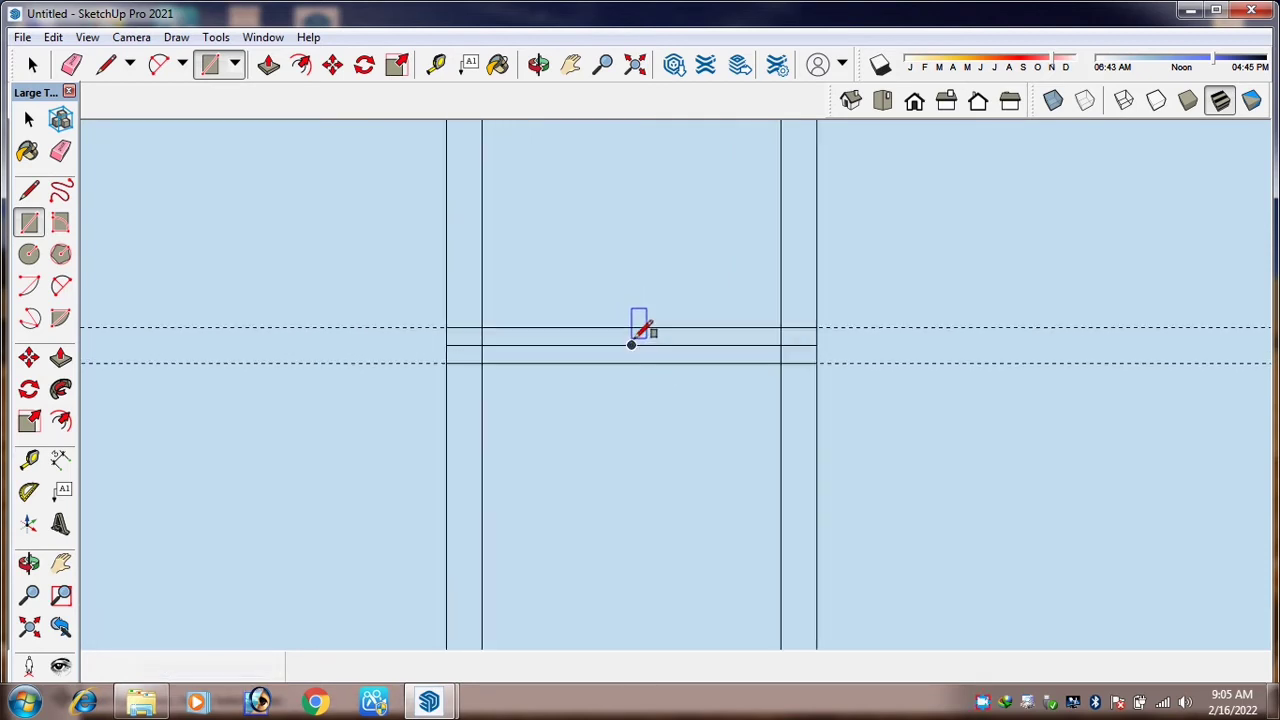
Erase the three centre line segments inside the middle room's new cross wall, and erase the two horizontal guides along it
key(e)
click(640, 345)
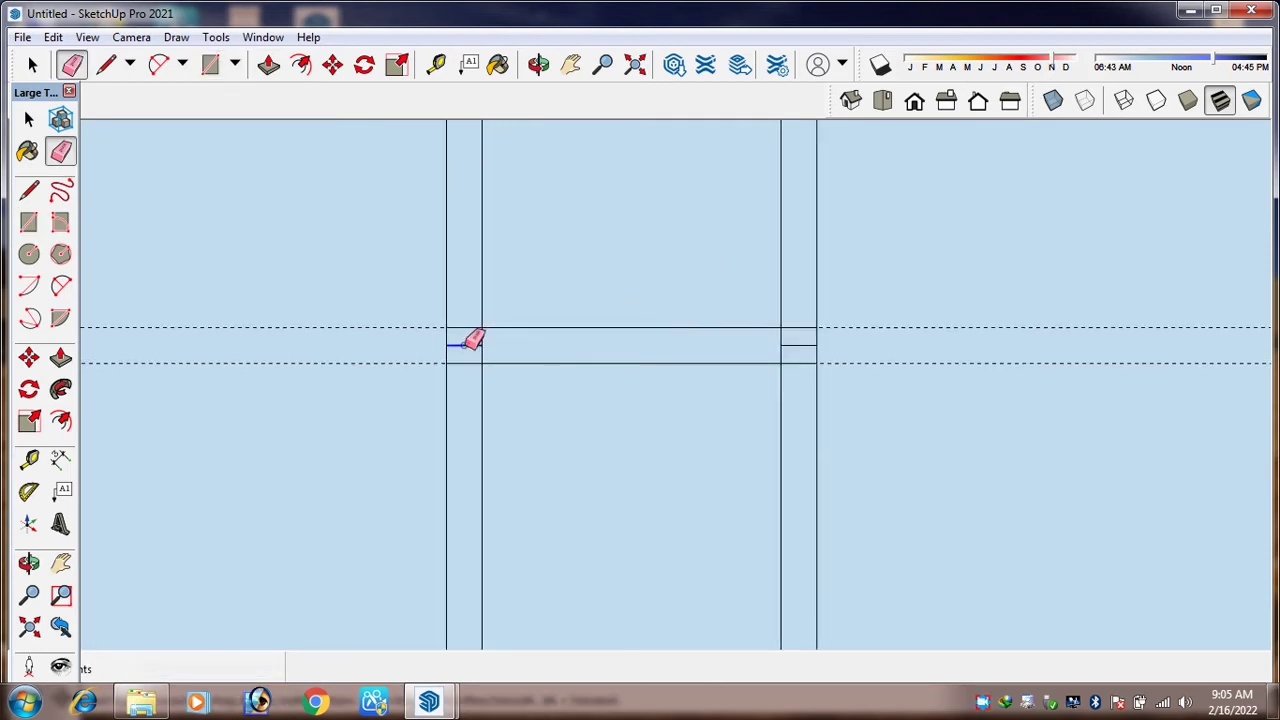
click(467, 345)
click(800, 346)
scroll(560, 395, down, 4)
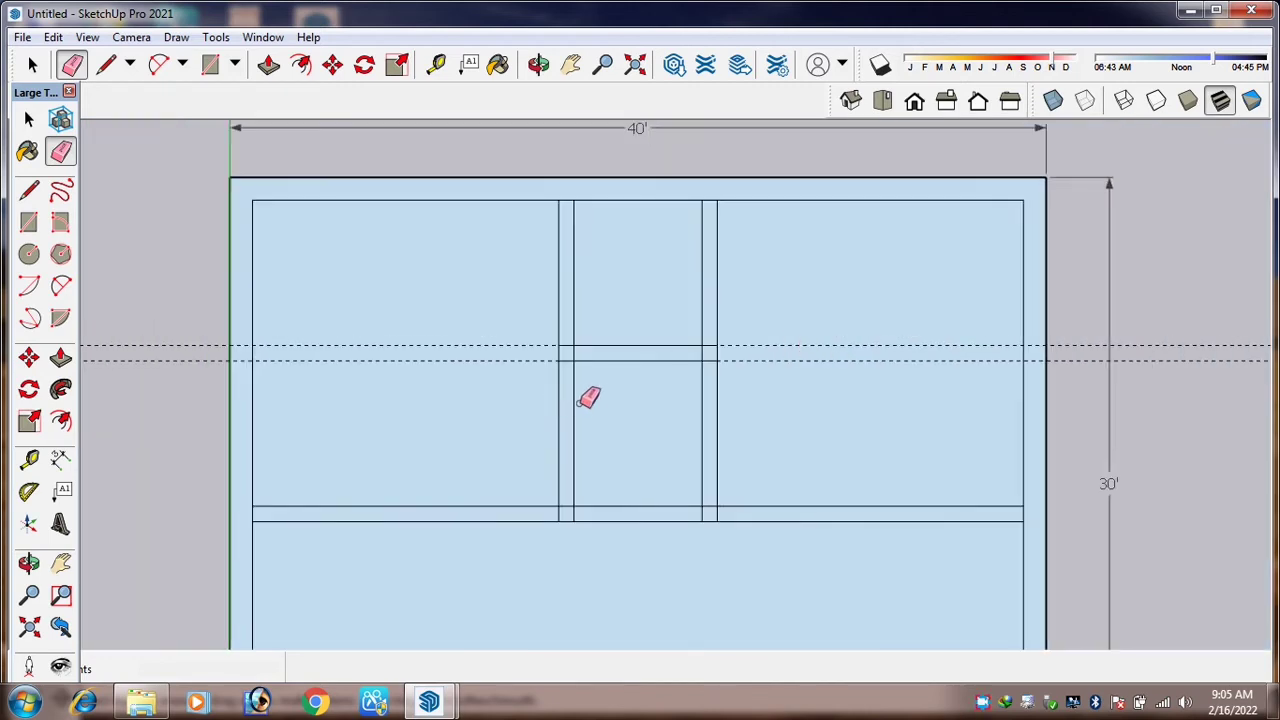
mouse_move(847, 400)
mouse_down()
mouse_move(842, 332)
mouse_move(836, 367)
mouse_up()
scroll(547, 514, up, 1)
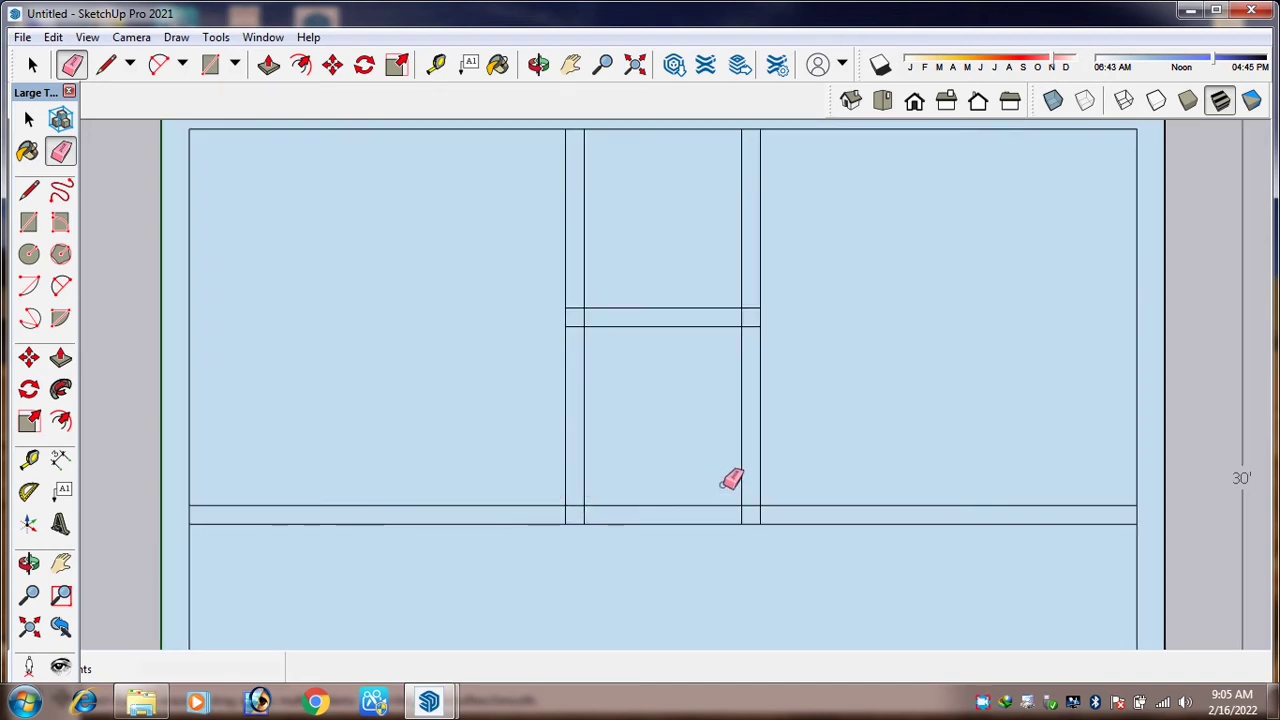
scroll(788, 477, down, 1)
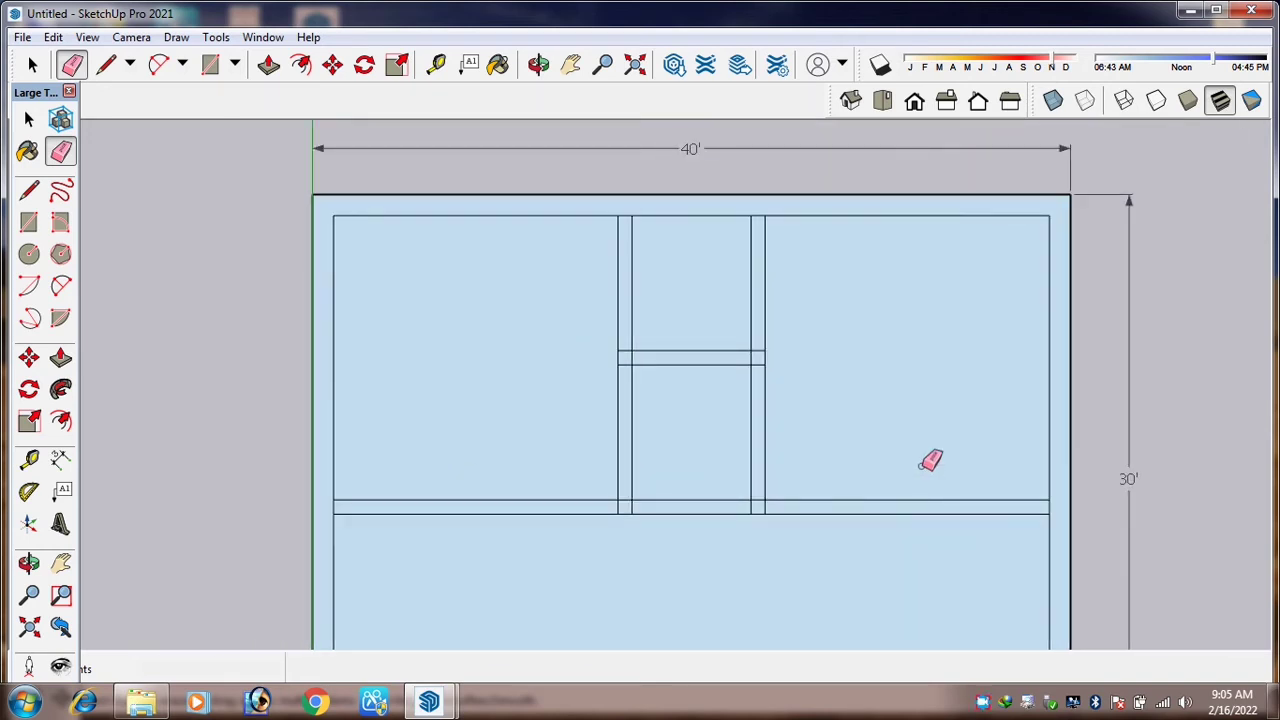
Place a vertical guide 9" outward from the outer face of each of the middle room's vertical walls
key(t)
scroll(629, 470, up, 1)
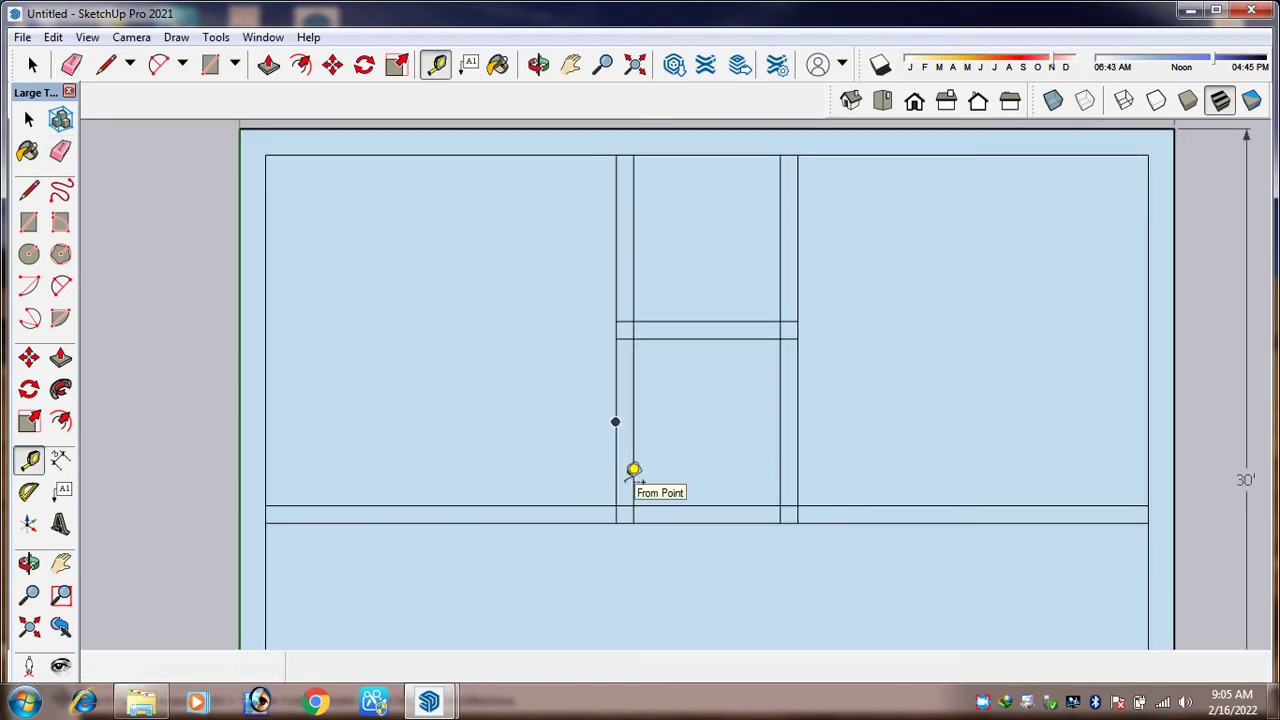
click(616, 482)
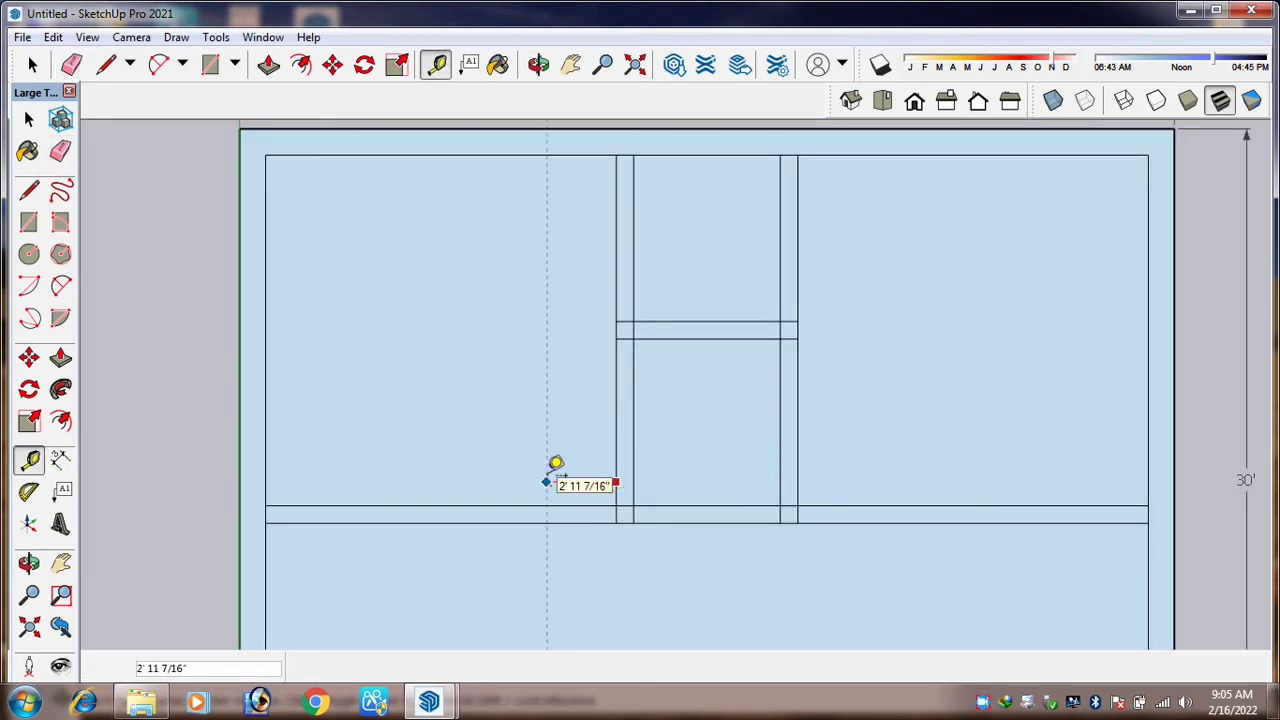
text(9)
key(Return)
click(794, 479)
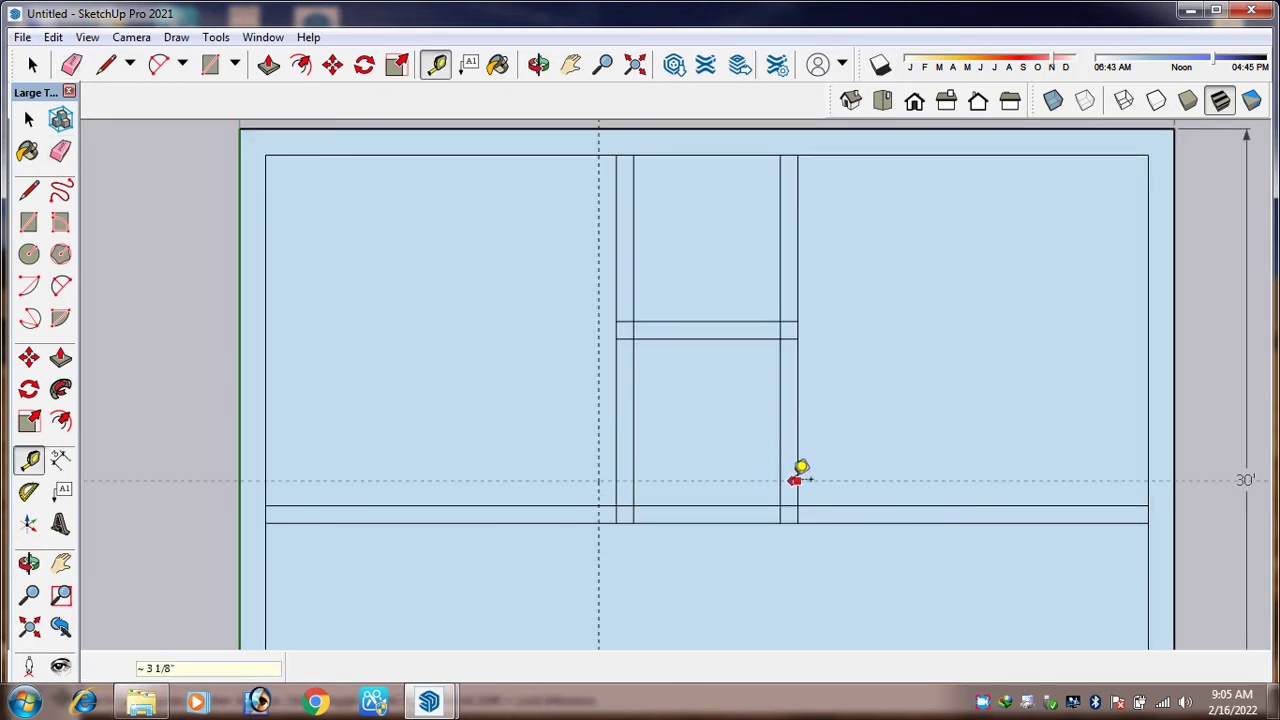
click(797, 468)
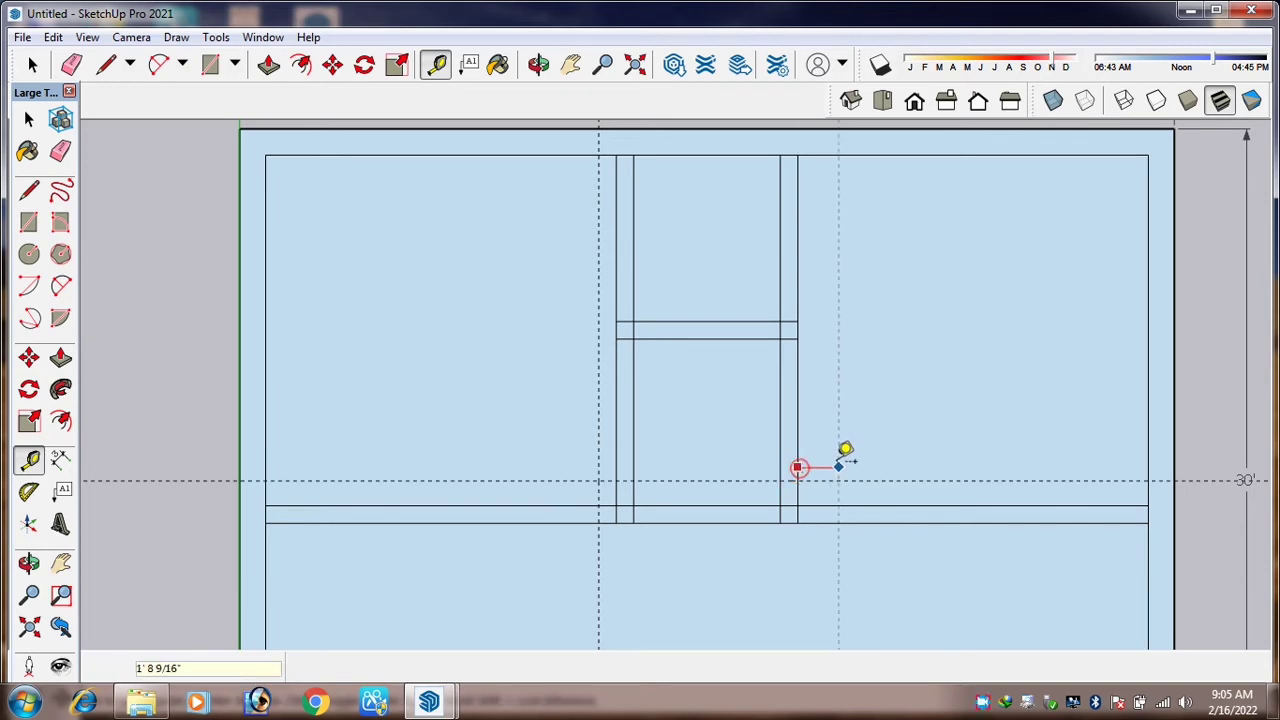
text(9)
key(Return)
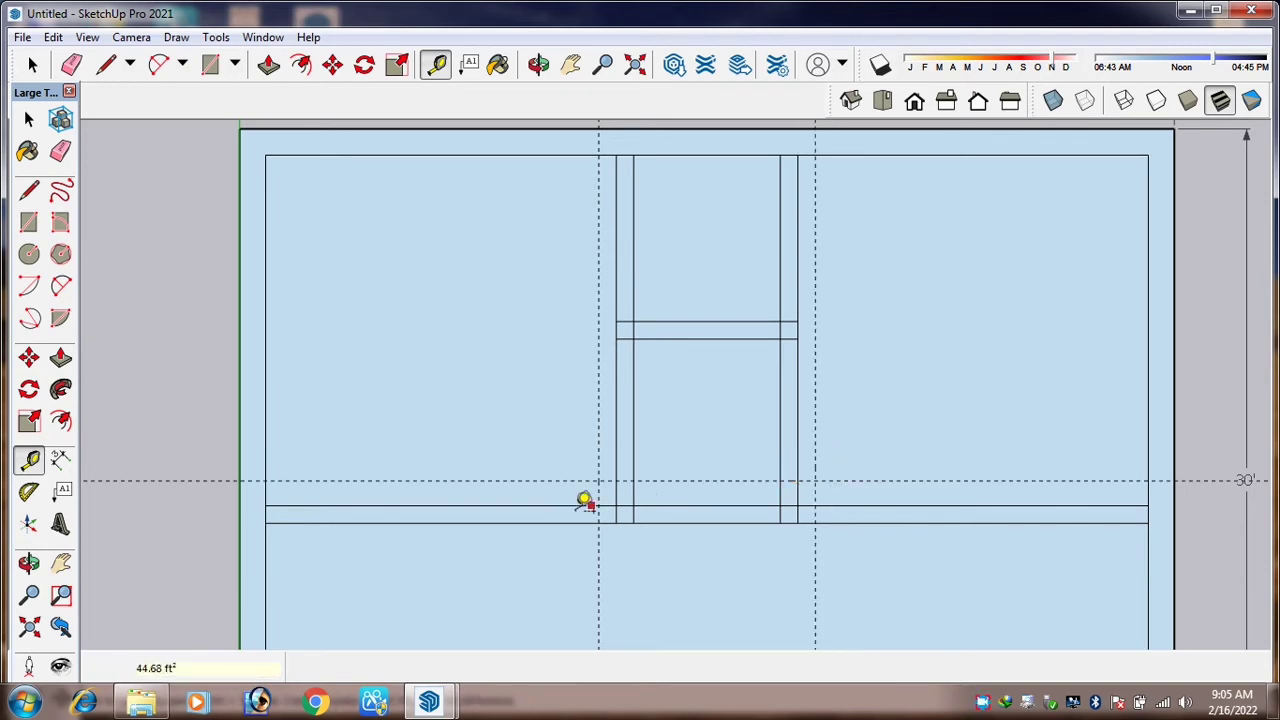
Place another vertical guide 4' outward from each of the two vertical guides beside the middle room
click(599, 548)
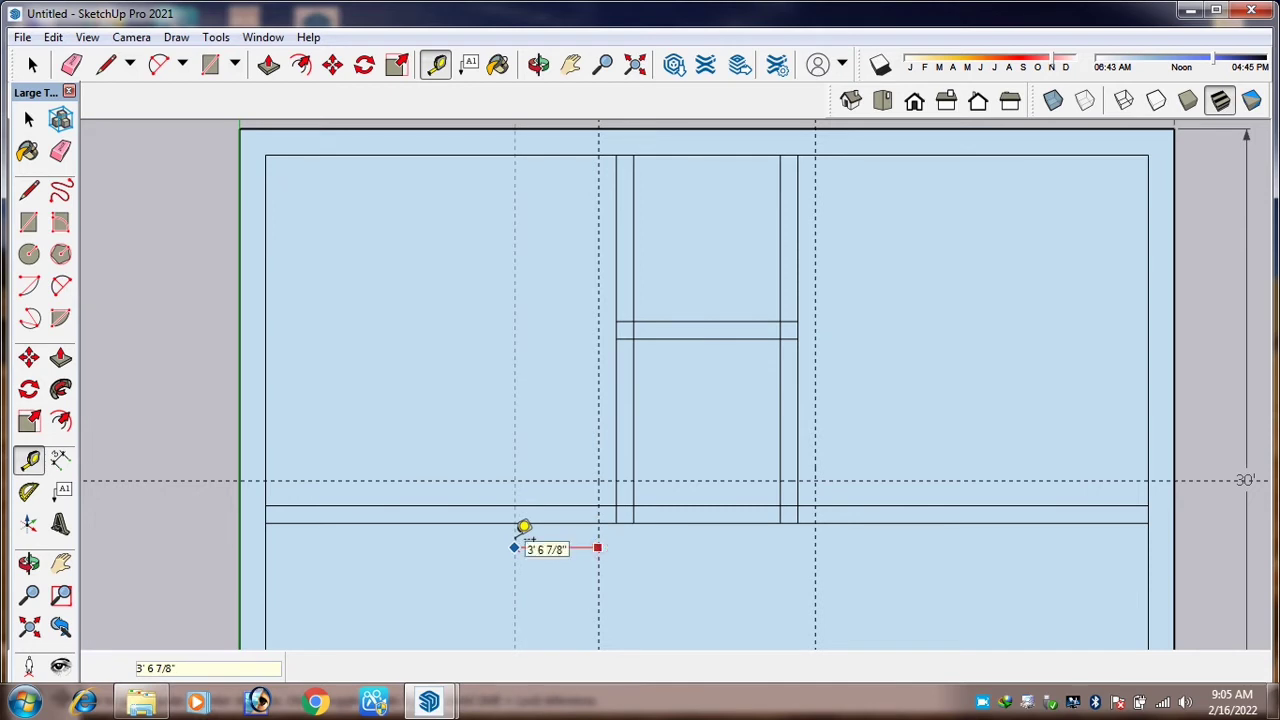
text(4')
key(Return)
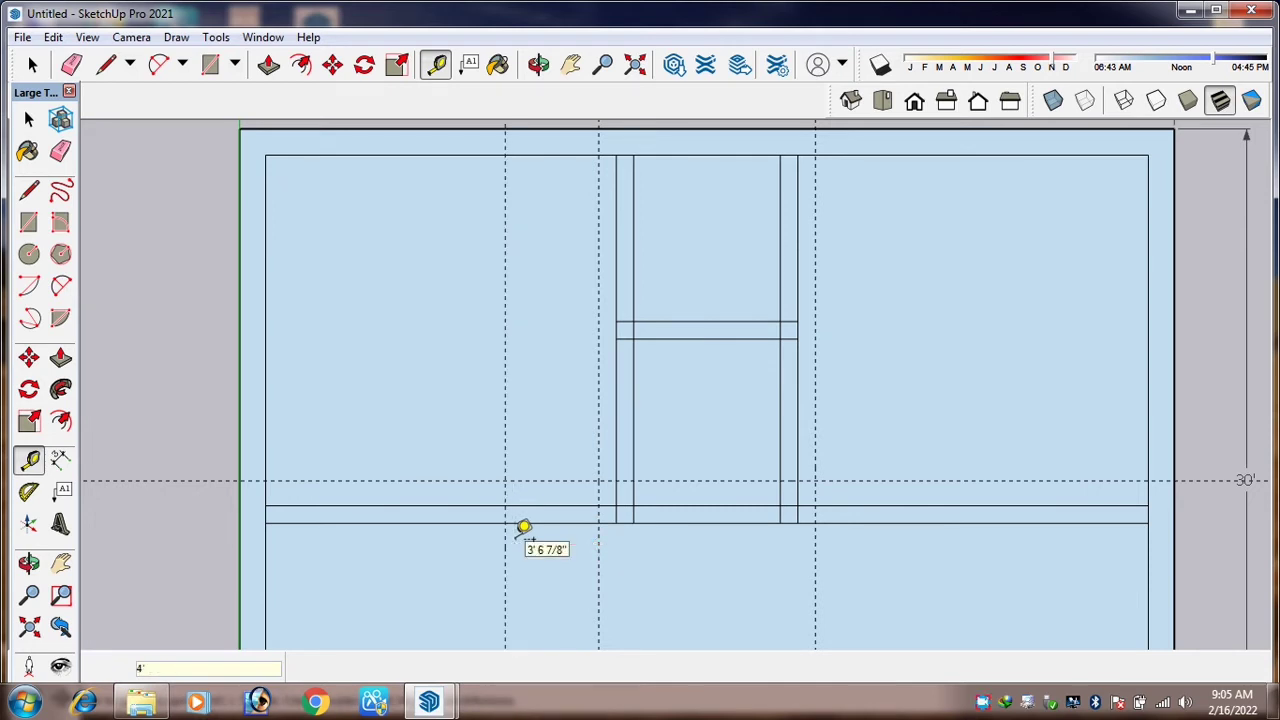
click(816, 543)
text(4)
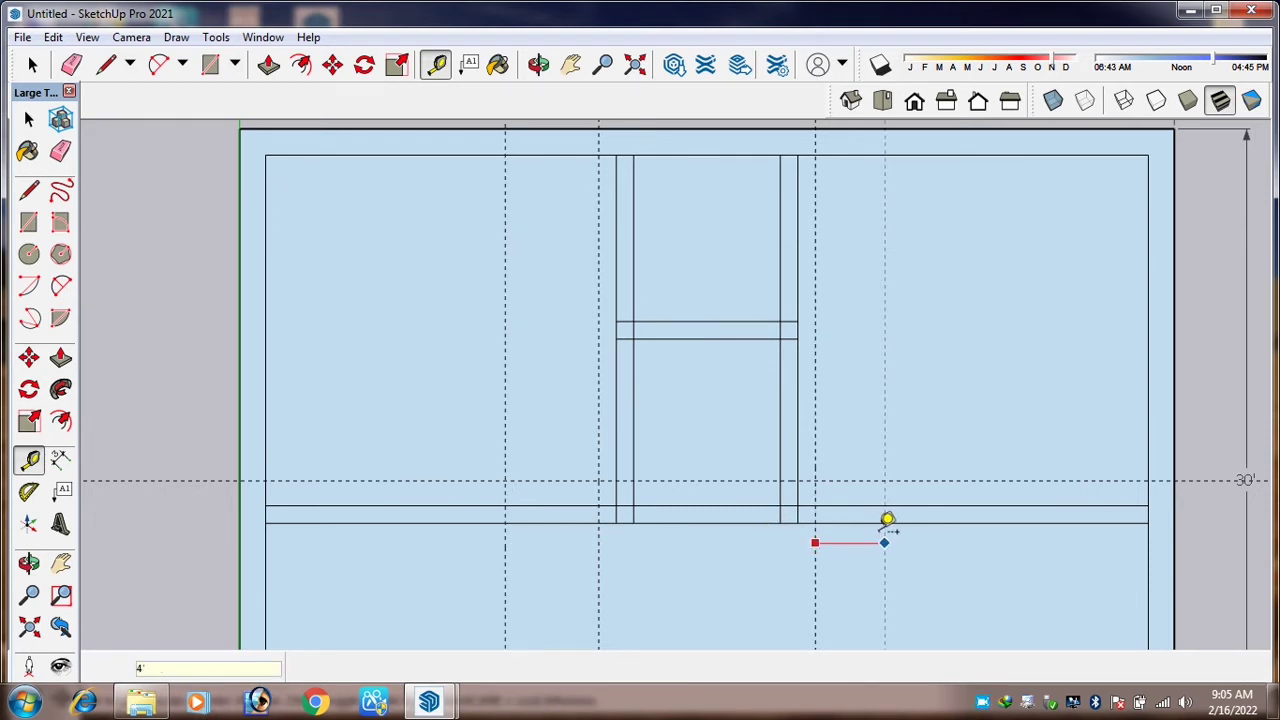
text(')
key(Return)
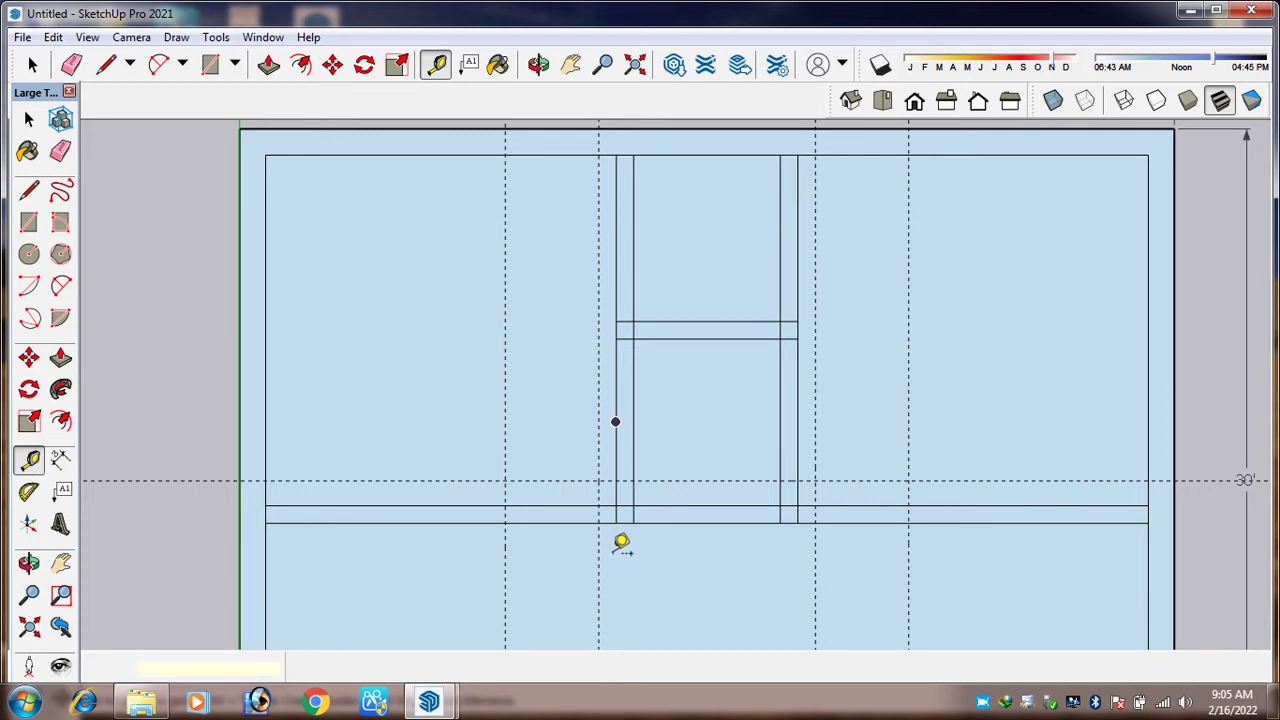
Draw a 4' by 9" rectangle on the long horizontal wall between each pair of vertical guides
key(r)
scroll(620, 521, up, 1)
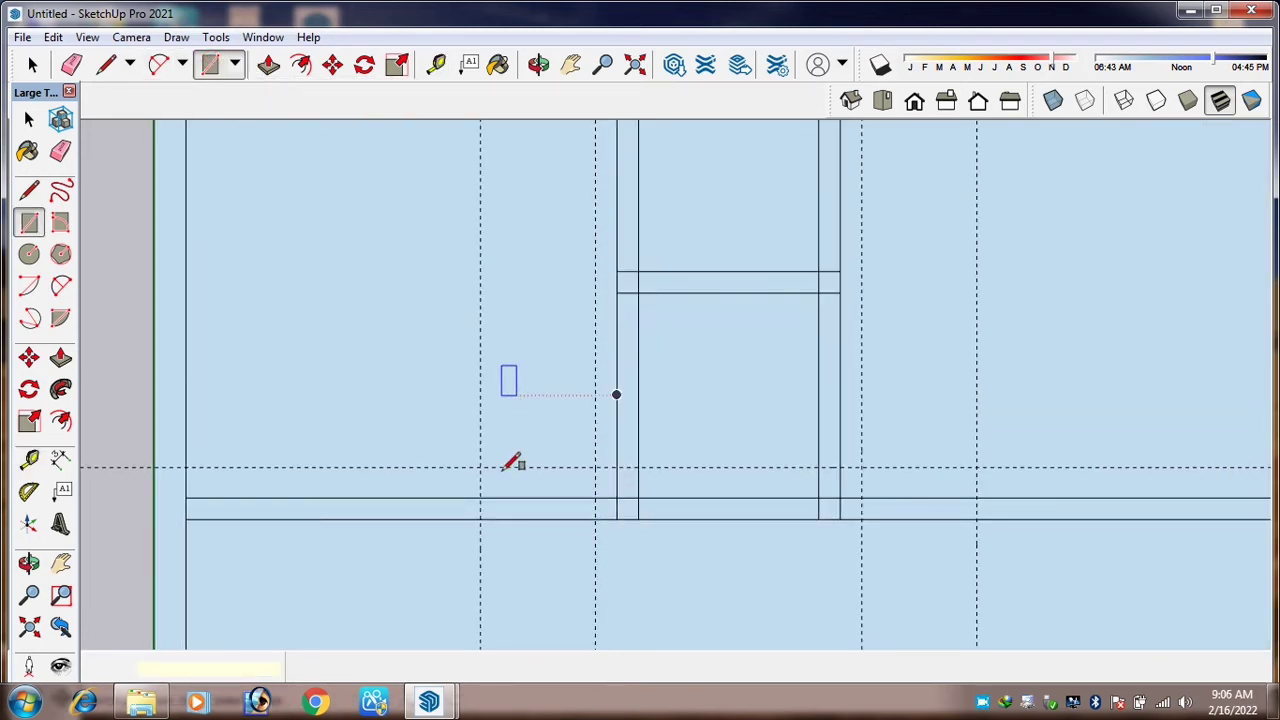
click(595, 519)
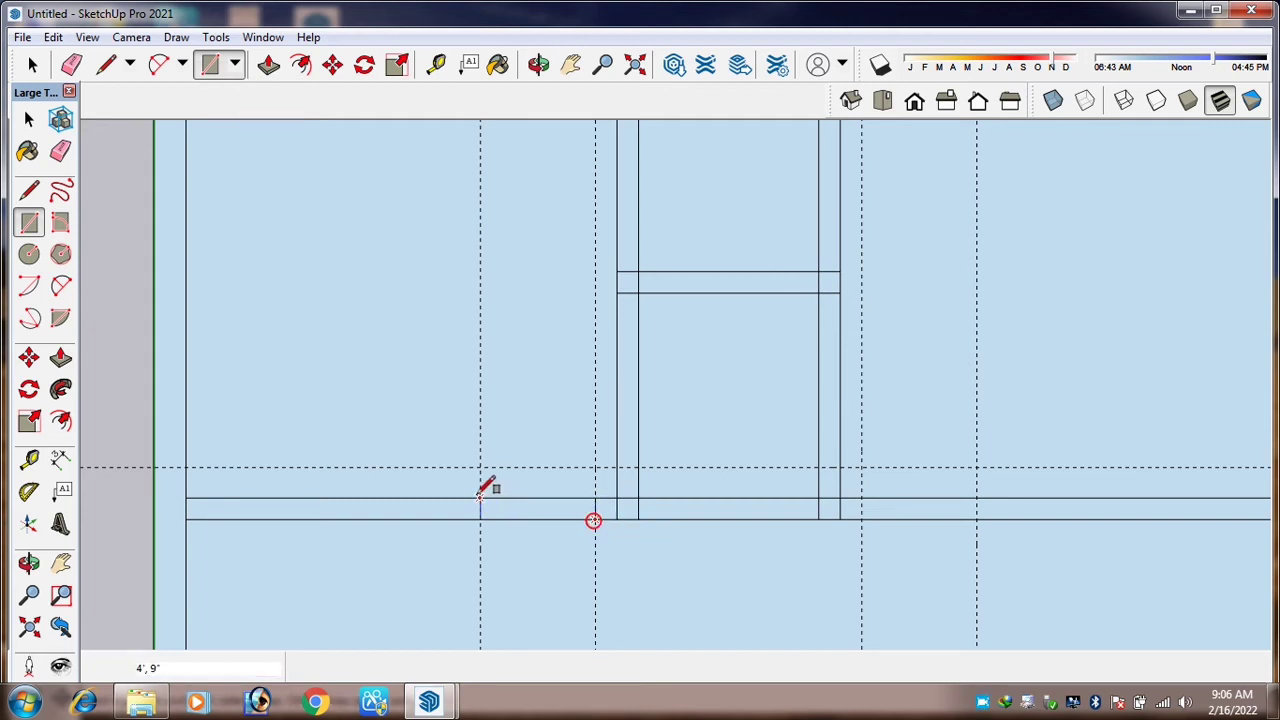
click(480, 497)
scroll(321, 479, down, 1)
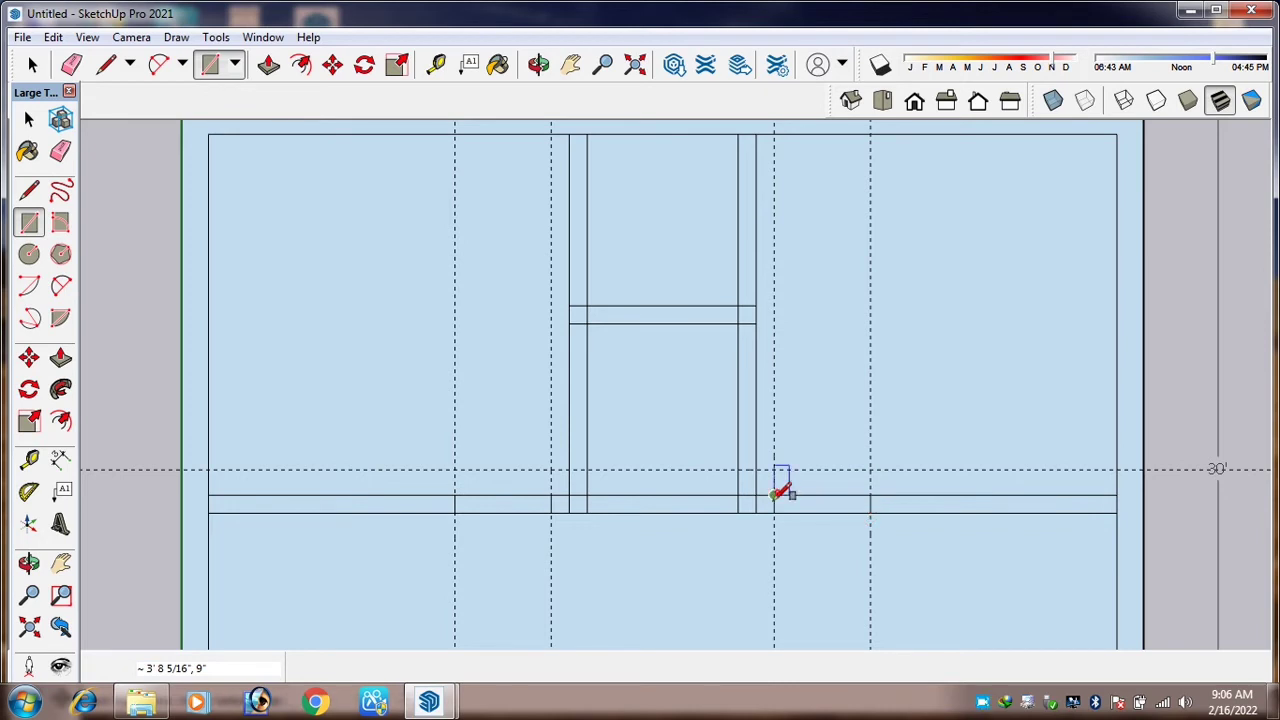
scroll(758, 528, up, 1)
scroll(758, 528, down, 3)
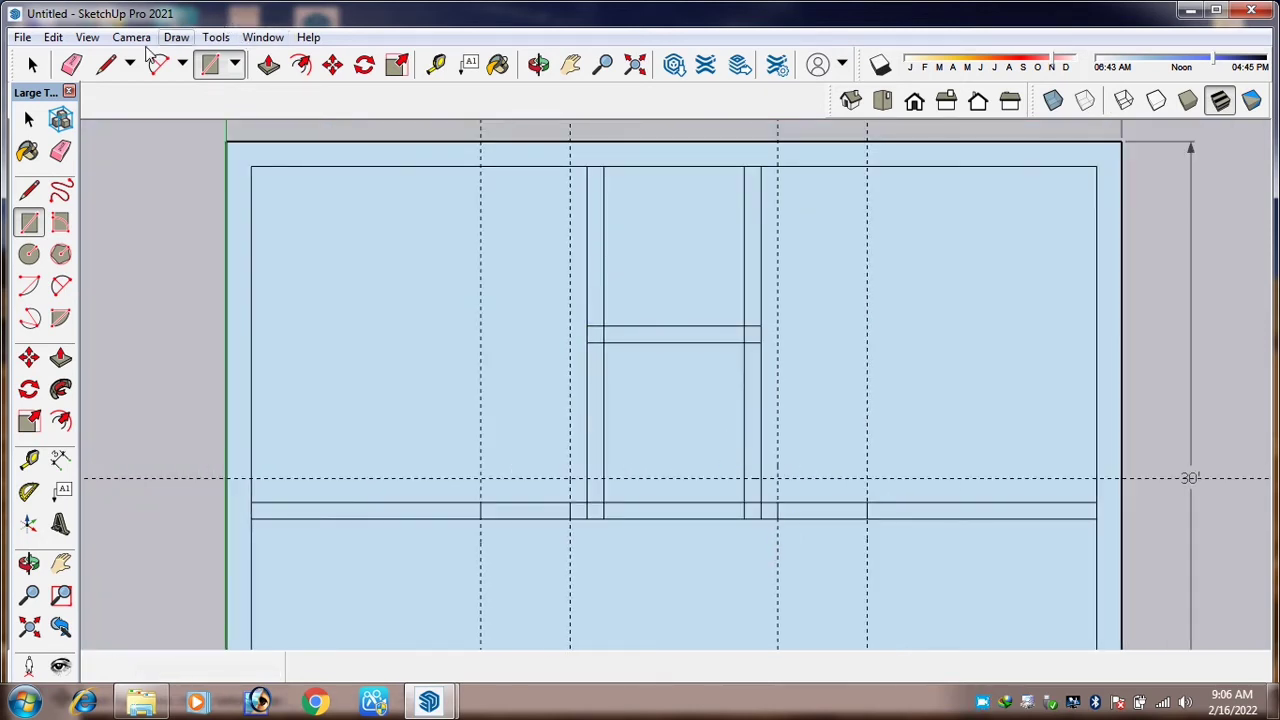
Erase the wall lines inside both 4' openings of the long horizontal wall, and delete all guides at once
click(72, 64)
scroll(678, 300, down, 1)
drag(819, 525, 804, 463)
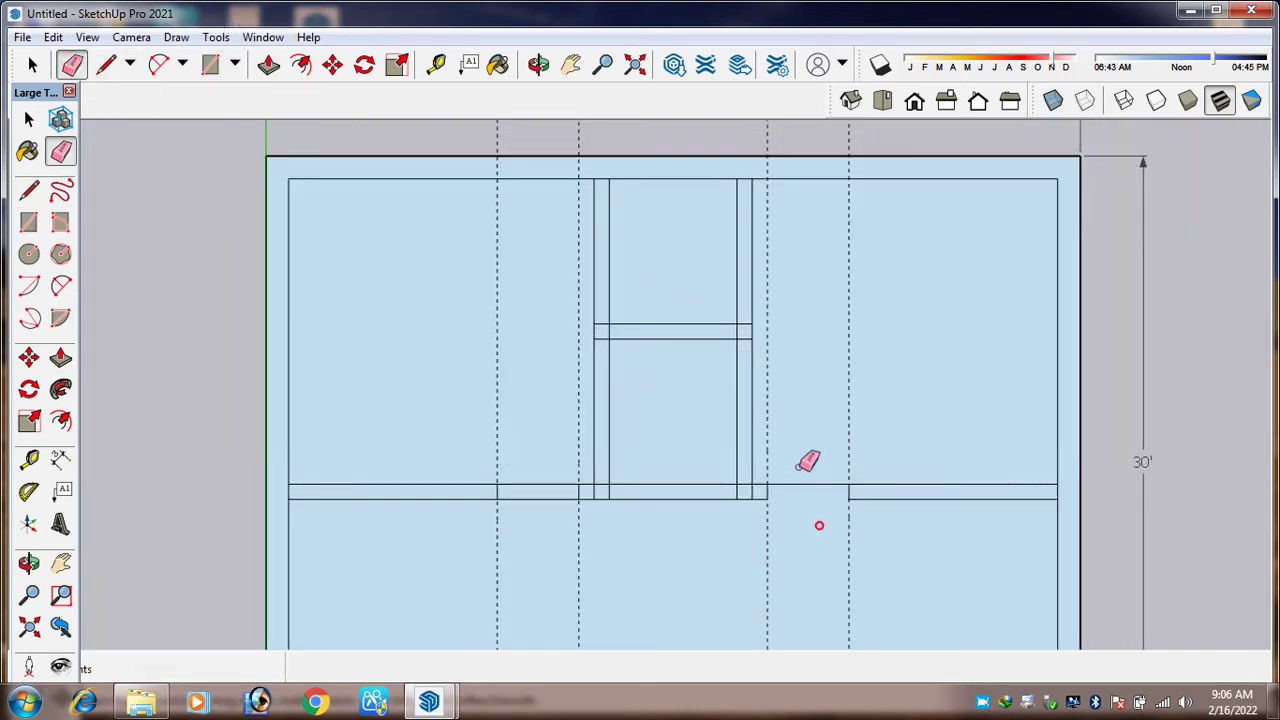
mouse_move(542, 531)
mouse_down()
mouse_move(521, 455)
mouse_move(656, 492)
mouse_up()
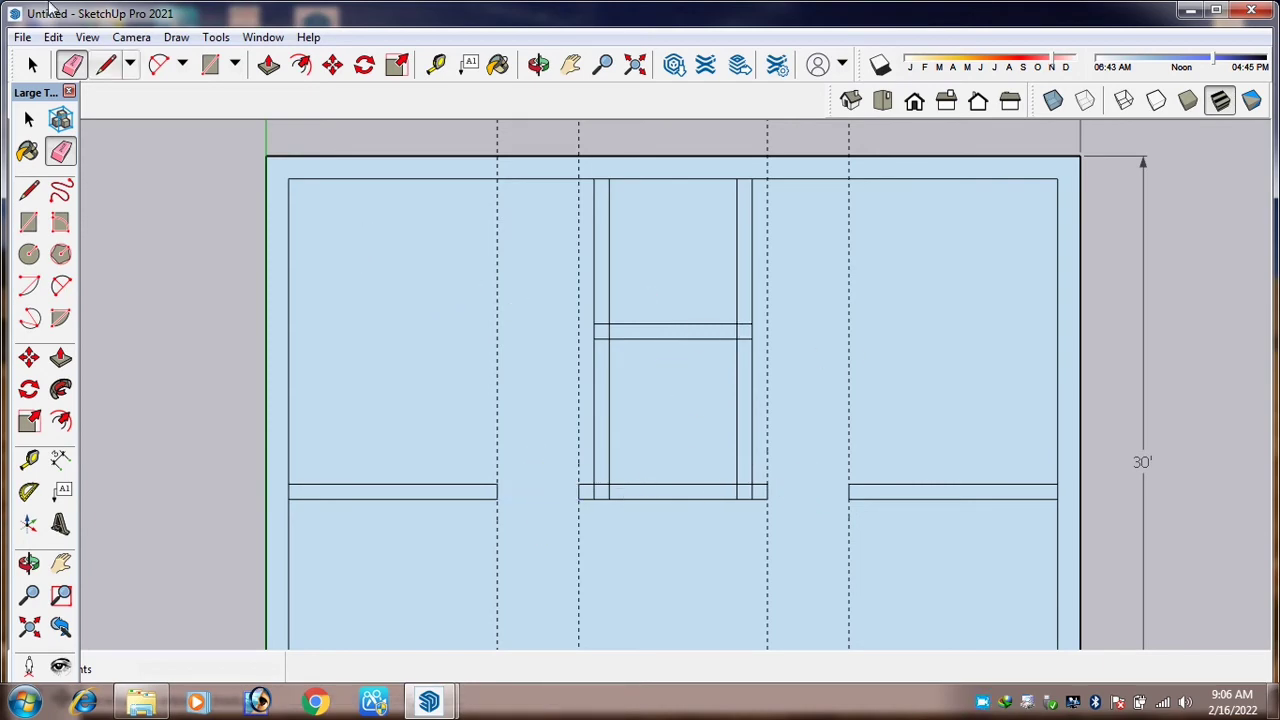
click(53, 37)
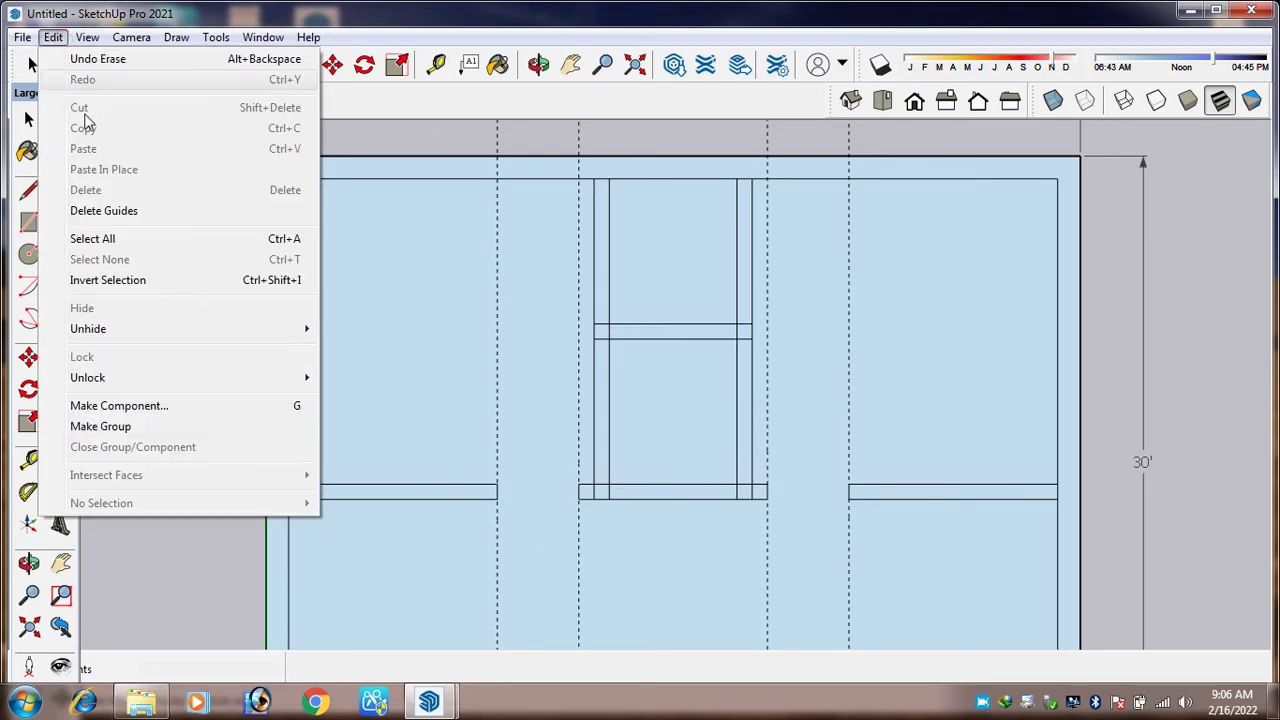
click(126, 210)
scroll(806, 431, down, 2)
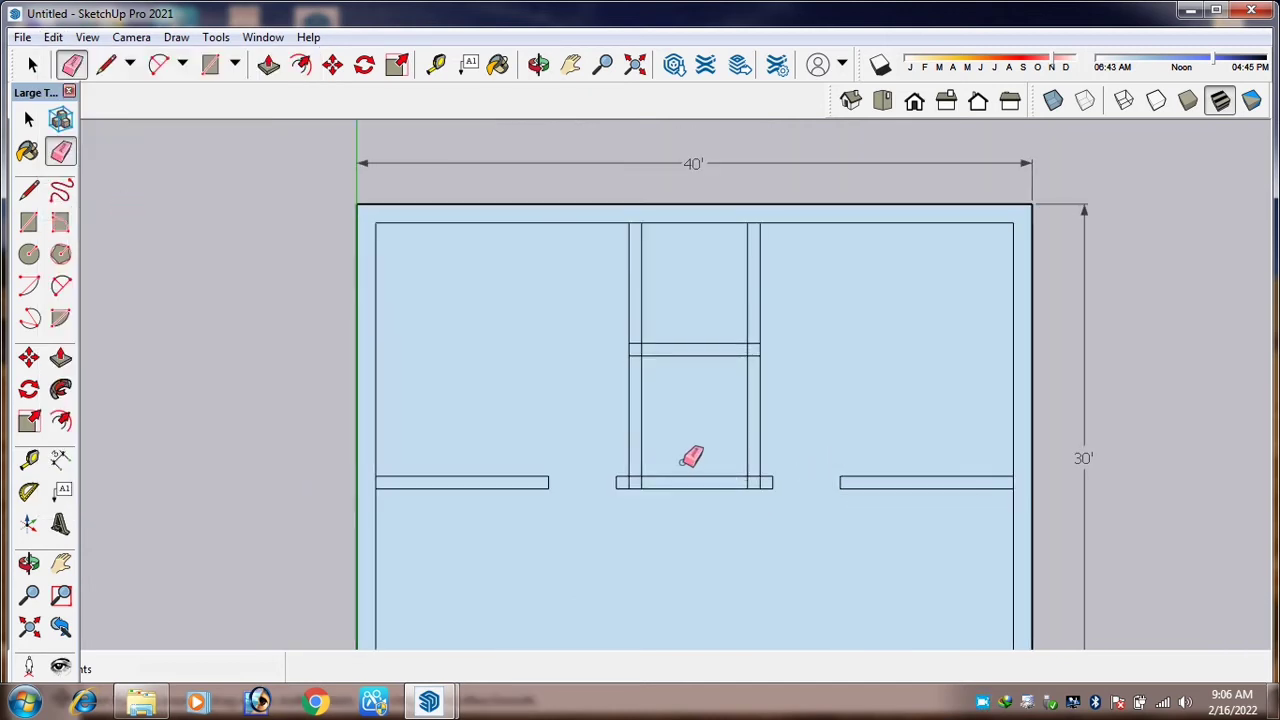
Place a horizontal guide 9" above the middle room's lower wall, and another 2.5' above that guide
scroll(688, 458, up, 3)
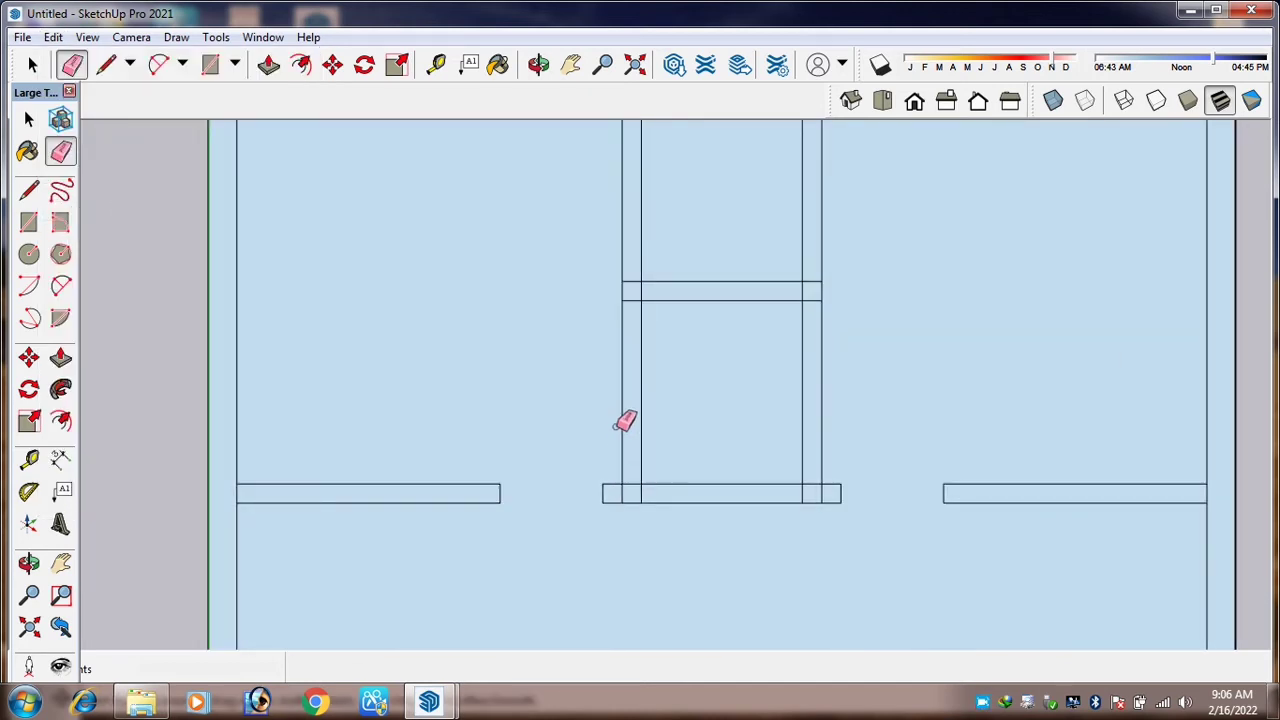
scroll(705, 478, down, 2)
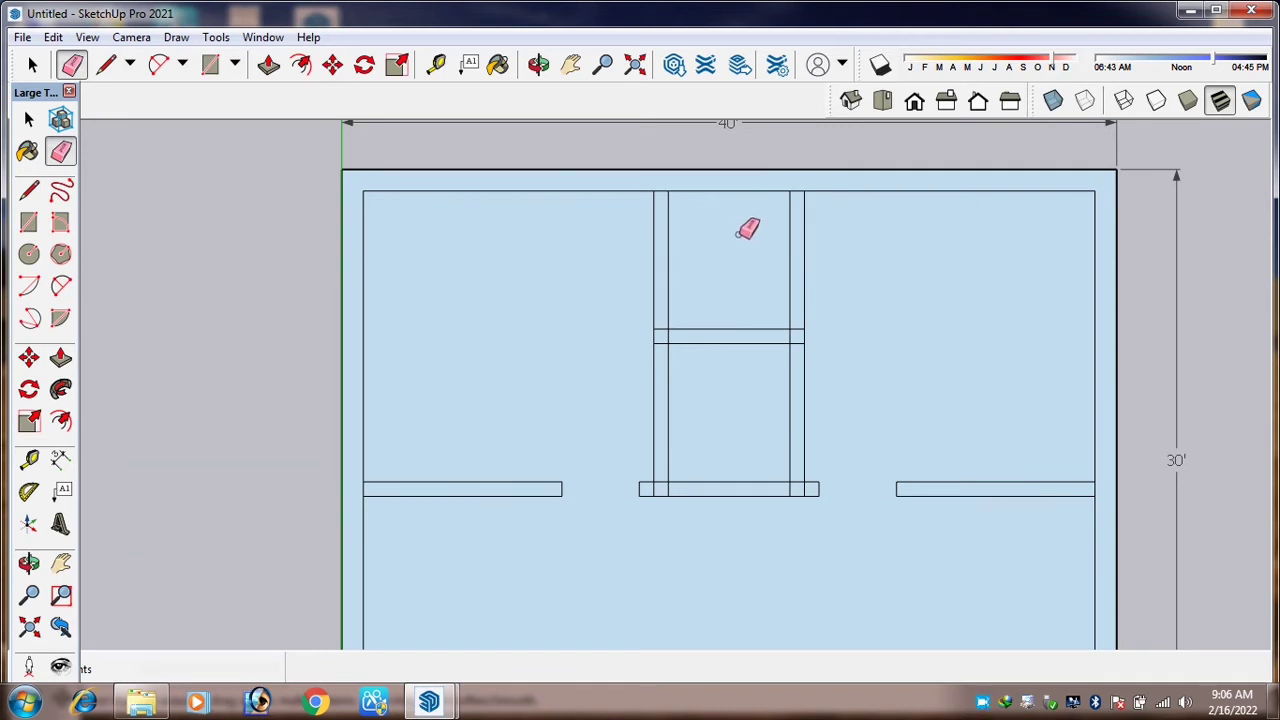
scroll(748, 229, up, 1)
scroll(694, 334, down, 2)
key(t)
scroll(666, 446, up, 1)
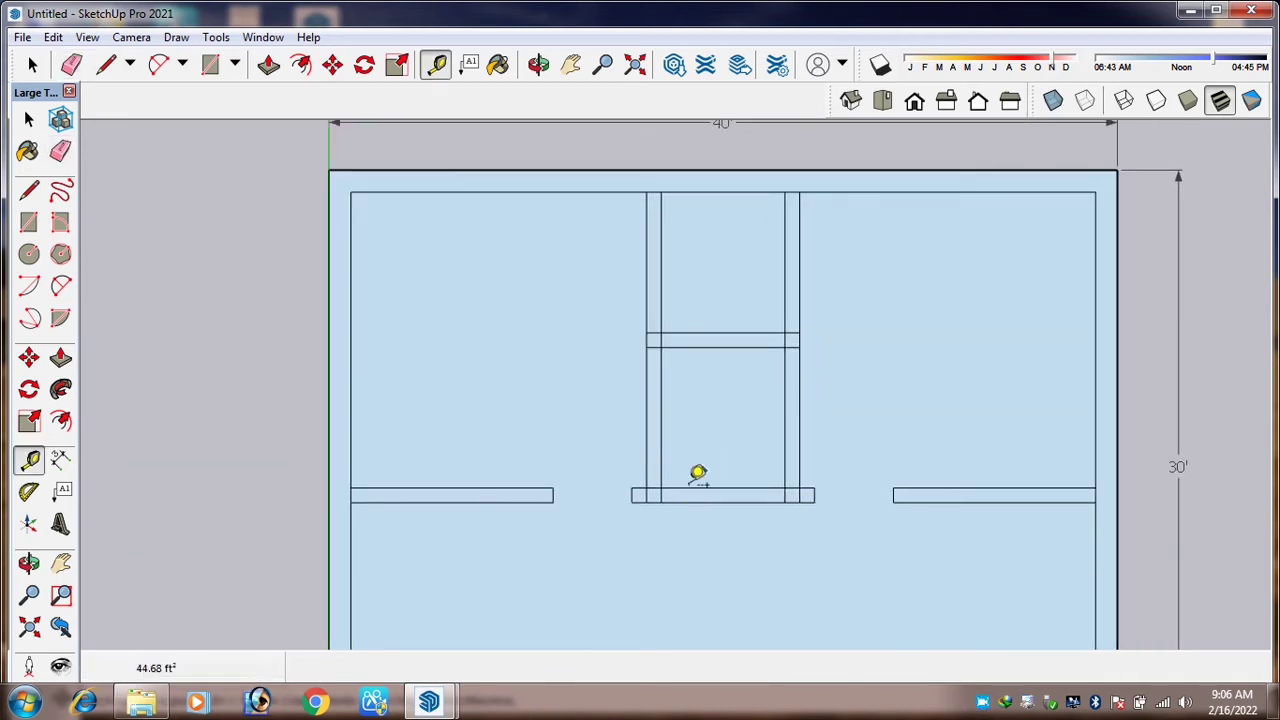
scroll(698, 475, up, 2)
click(666, 476)
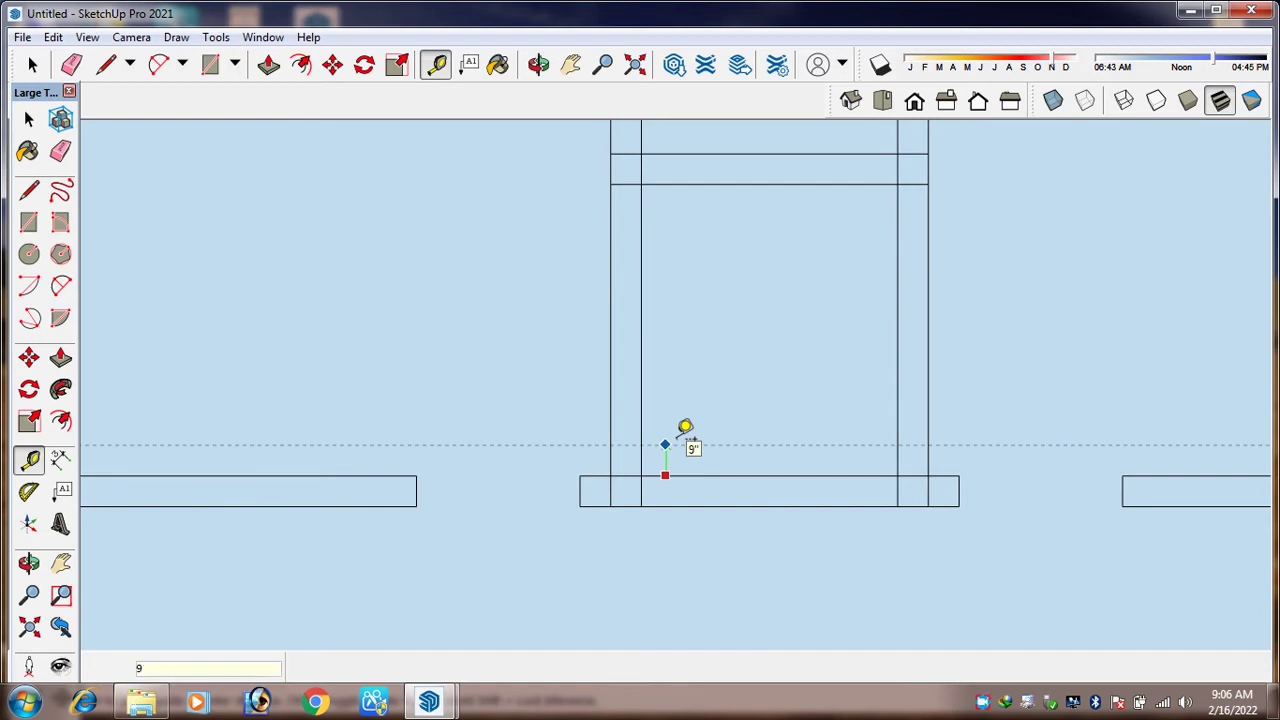
key(Return)
click(670, 444)
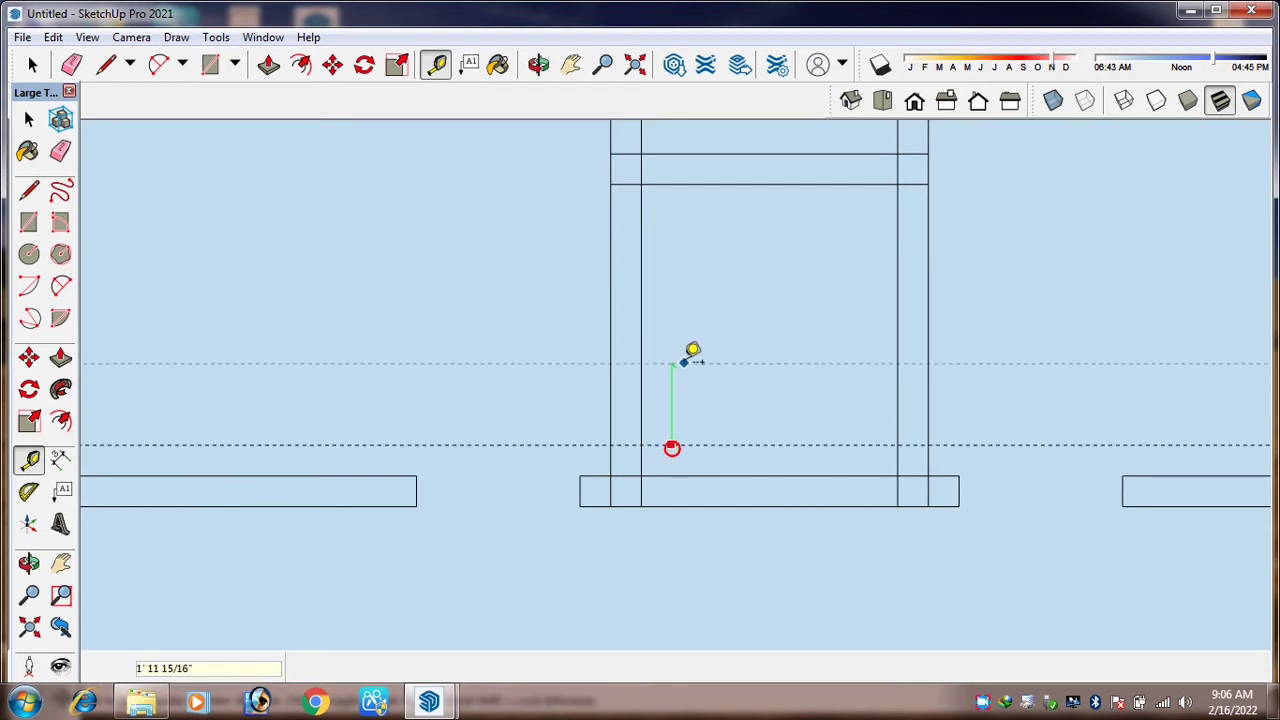
text(2.5)
key(Return)
Place a horizontal guide 9" below the inner face of the upper outer wall, and another 2.5' below that guide
scroll(740, 340, down, 5)
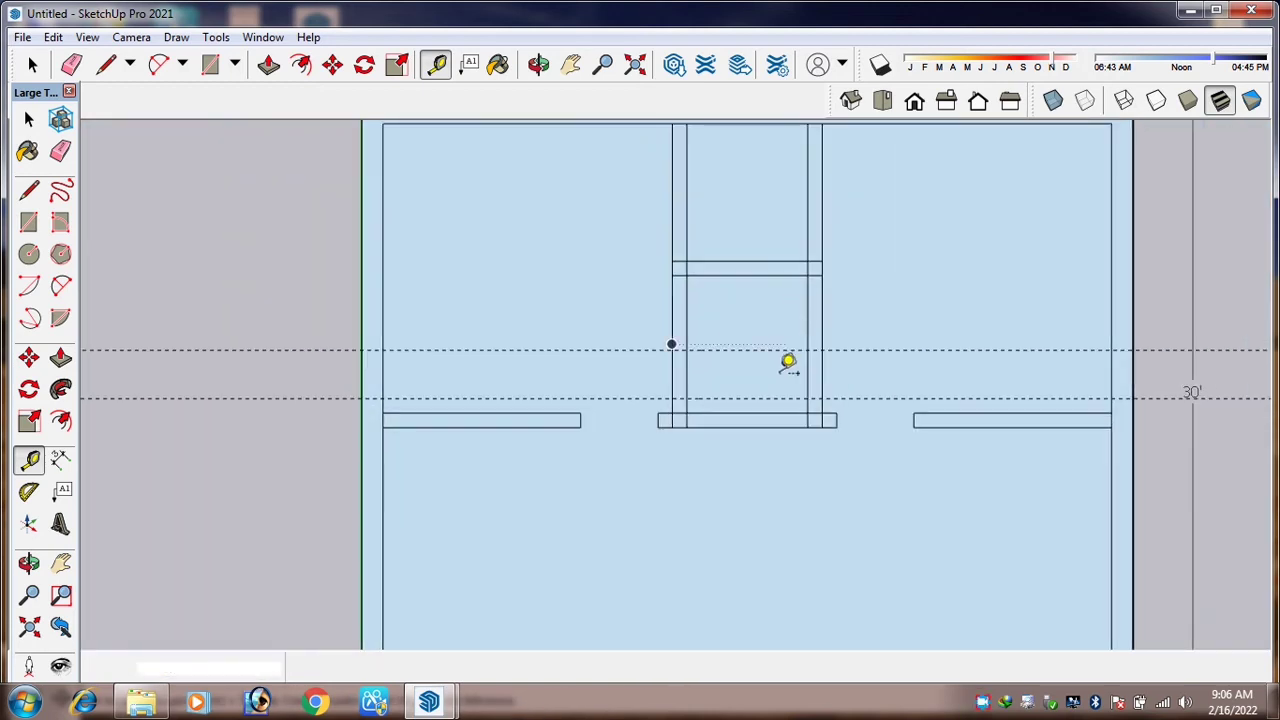
scroll(780, 372, down, 1)
scroll(822, 154, up, 2)
click(839, 173)
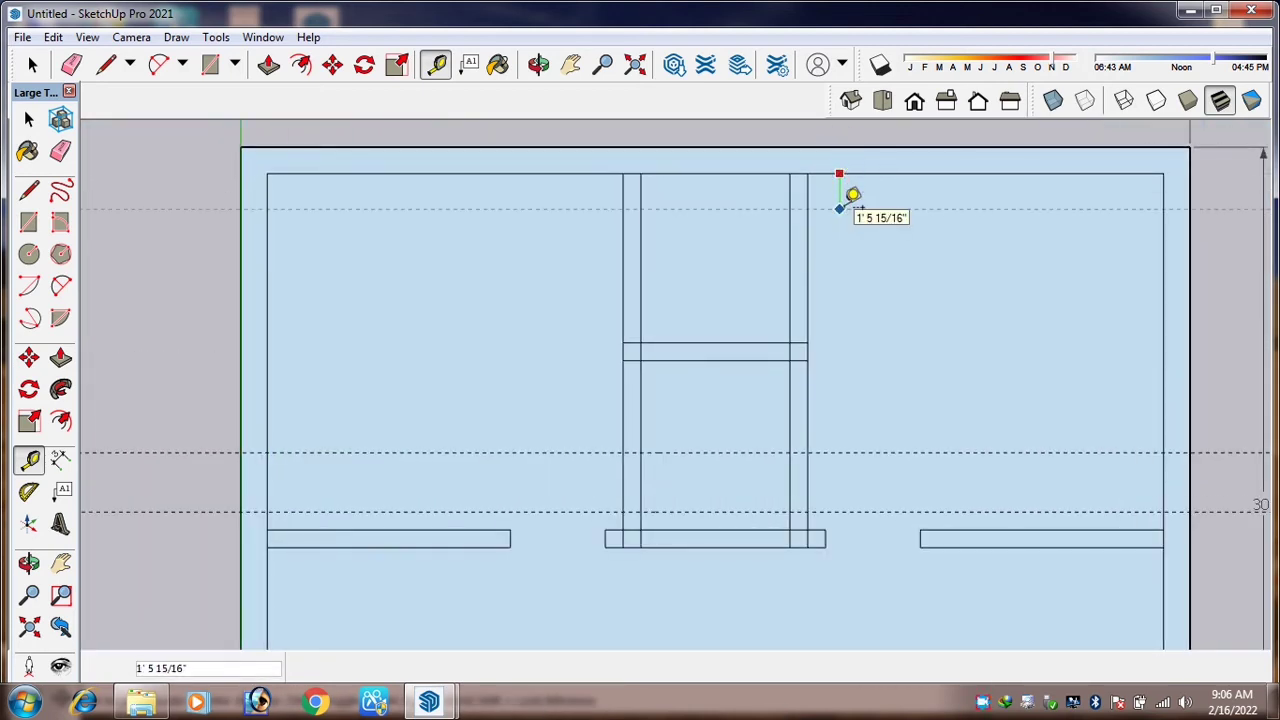
key(Return)
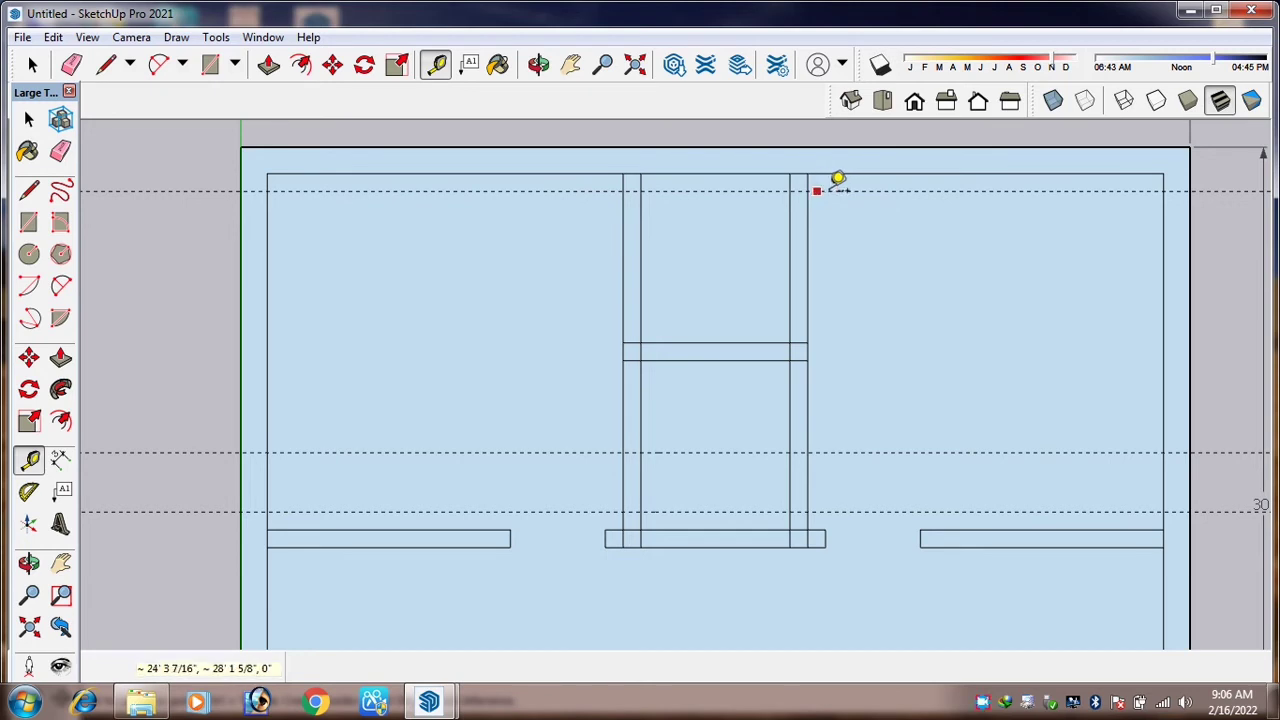
click(824, 190)
text(2.5)
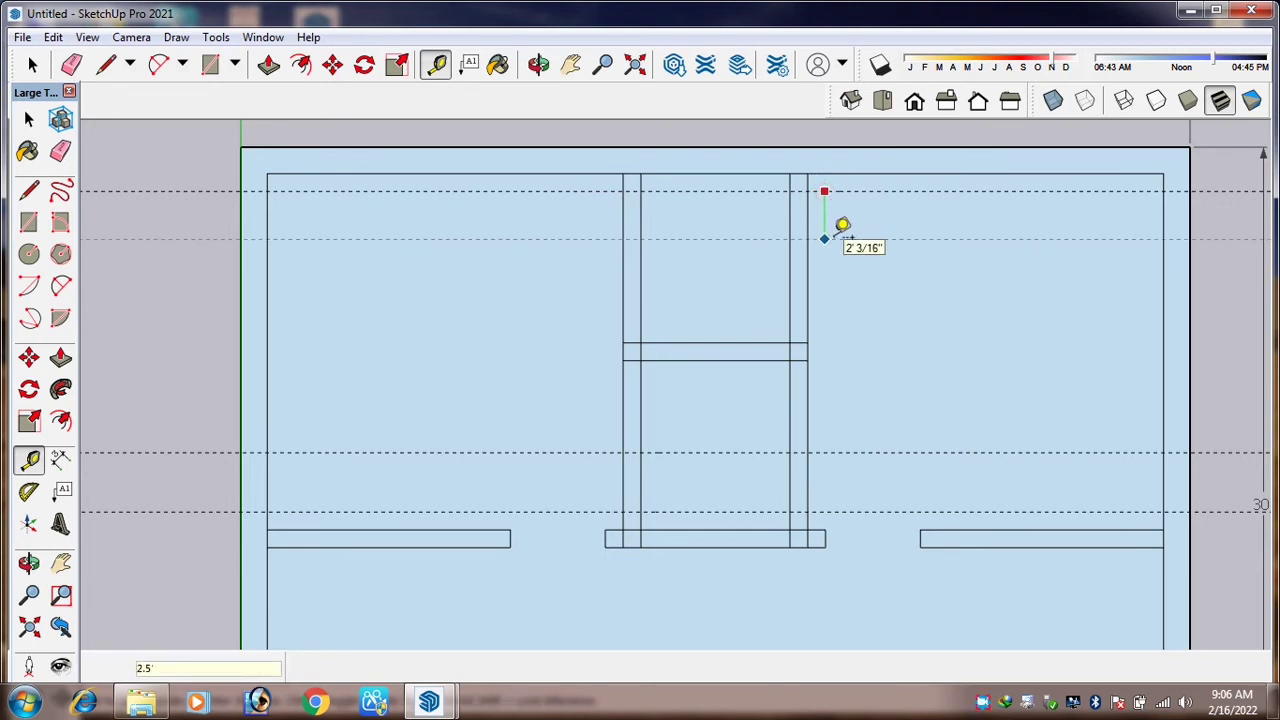
key(Return)
Draw a 2'6" by 9" rectangle between the upper guides on the right vertical wall and between the lower guides on the left vertical wall
key(r)
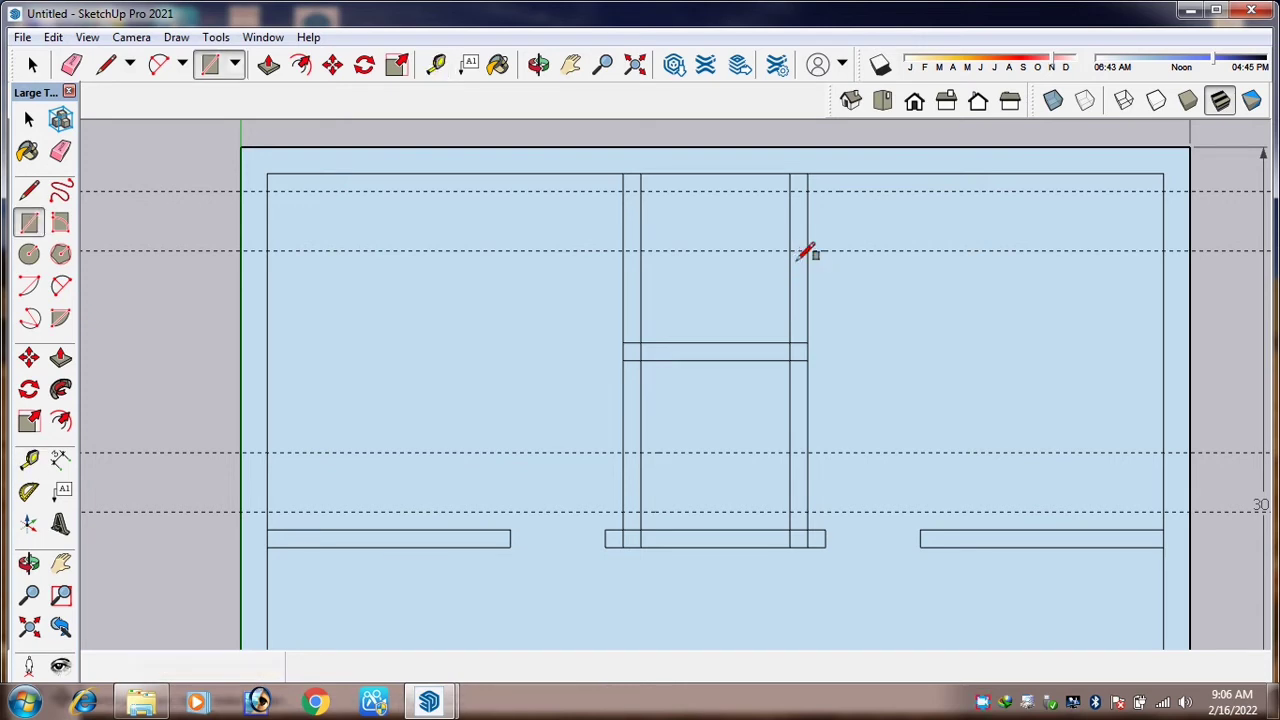
scroll(802, 246, up, 2)
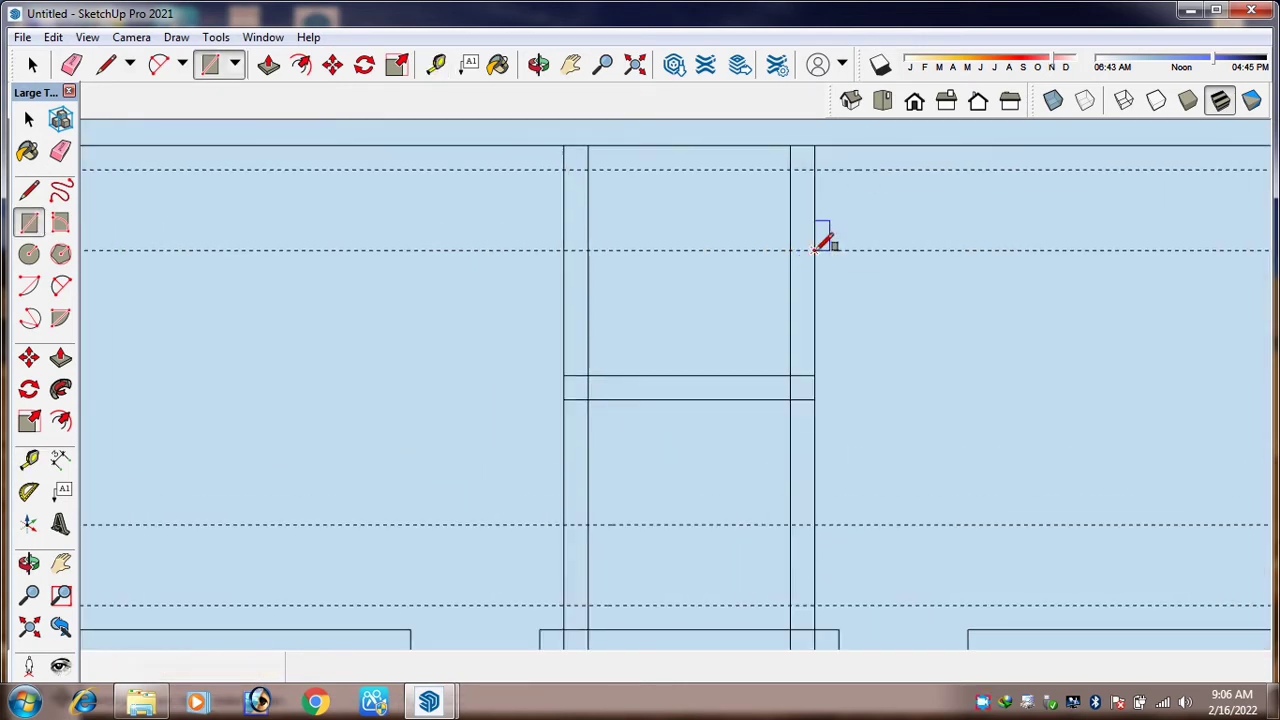
click(814, 250)
click(790, 170)
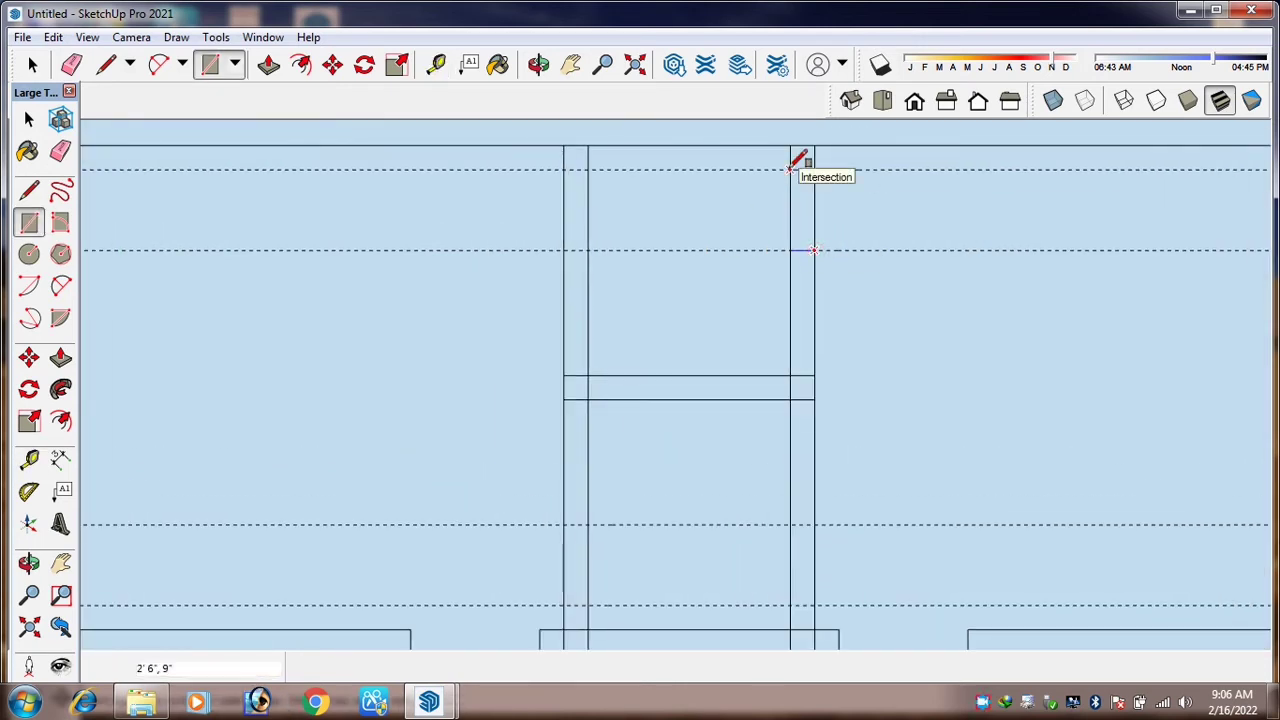
scroll(788, 250, down, 2)
scroll(640, 492, up, 3)
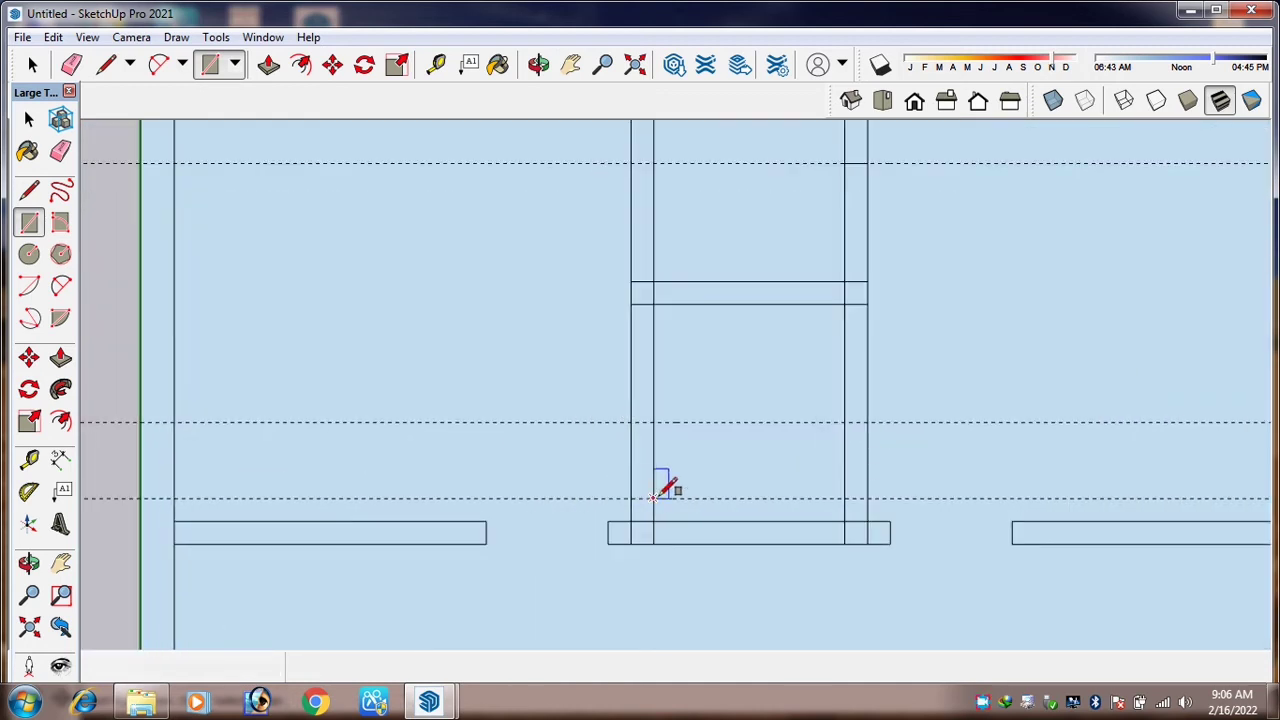
click(655, 497)
click(631, 421)
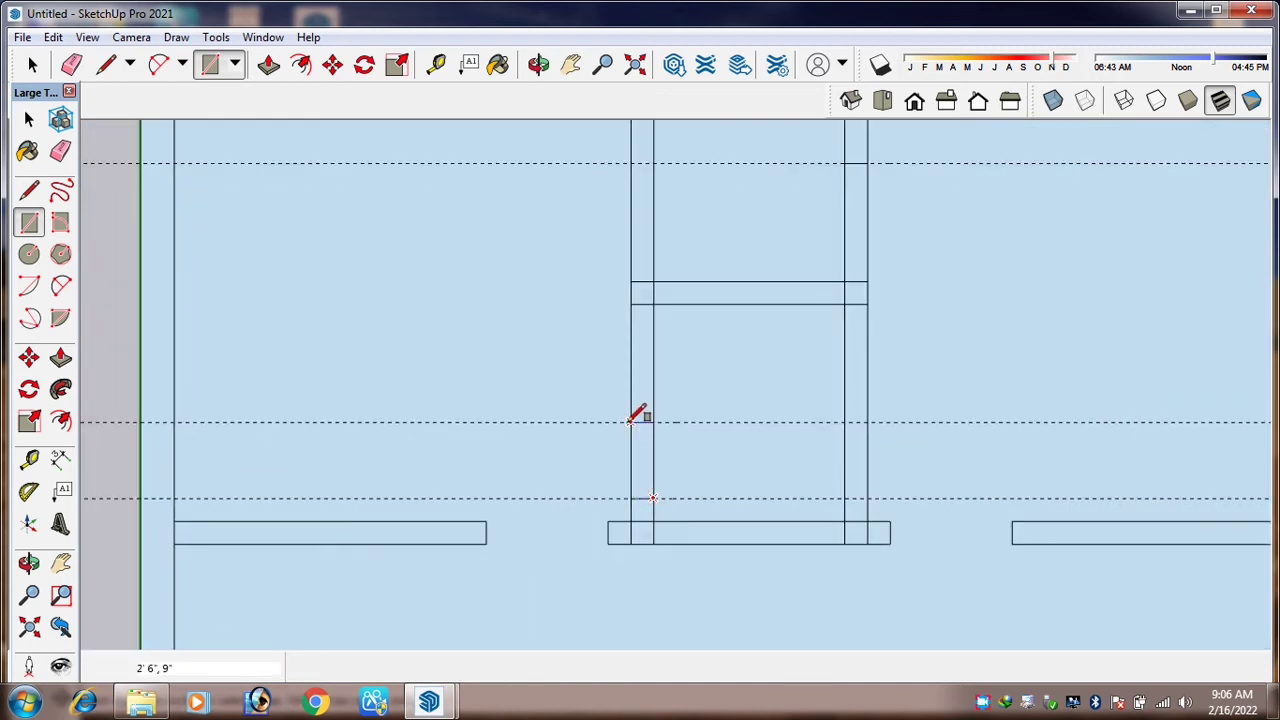
click(631, 421)
key(t)
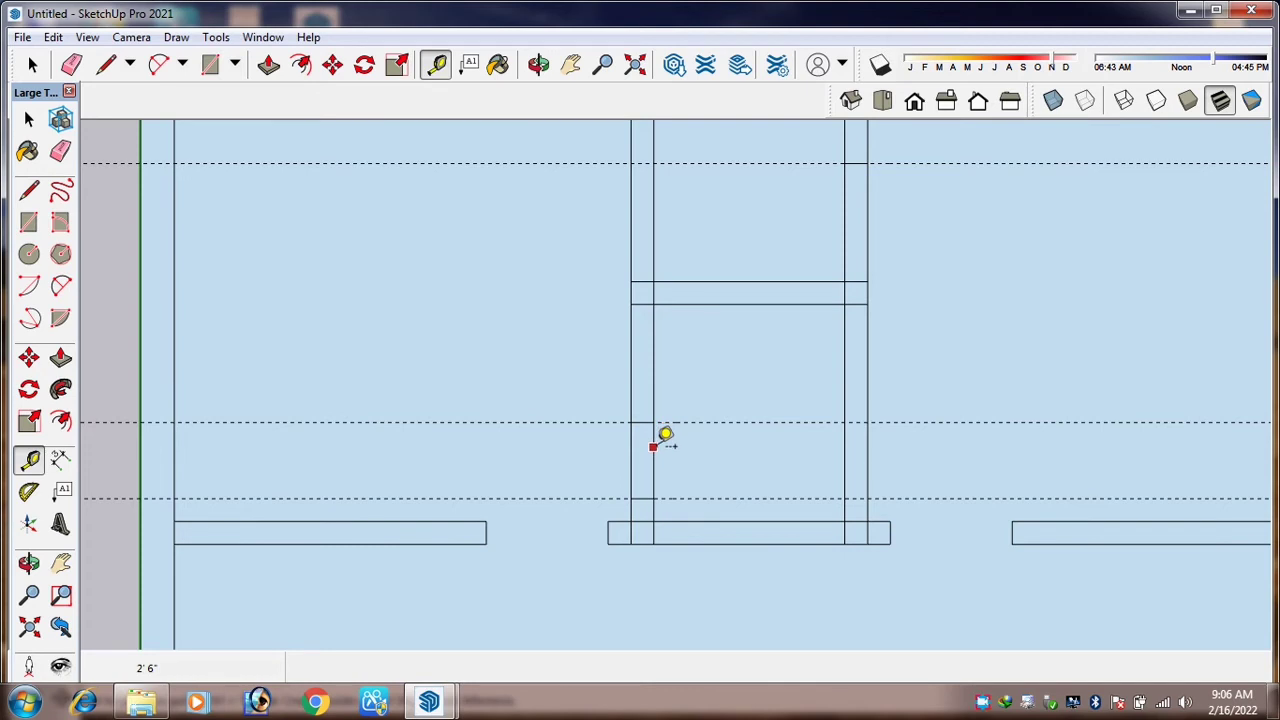
Erase the wall lines inside both 2'6" openings of the vertical walls, and delete all guides at once
key(e)
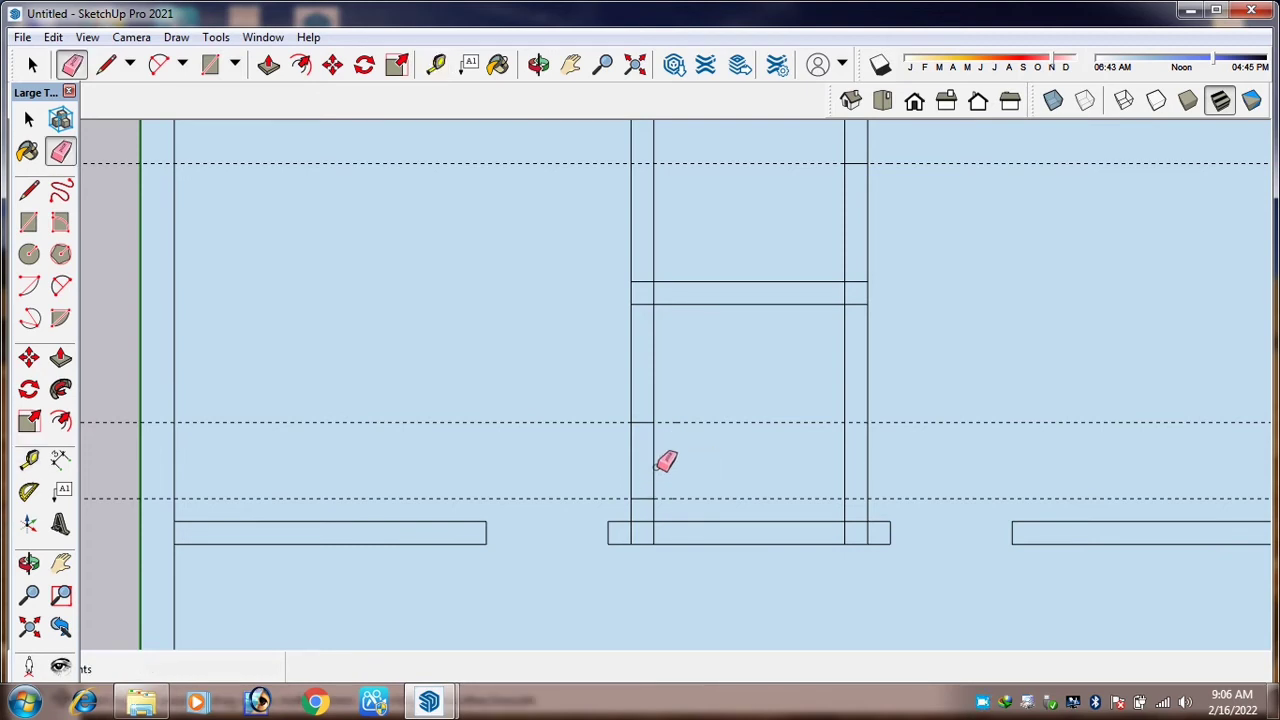
drag(660, 455, 606, 452)
scroll(606, 453, down, 2)
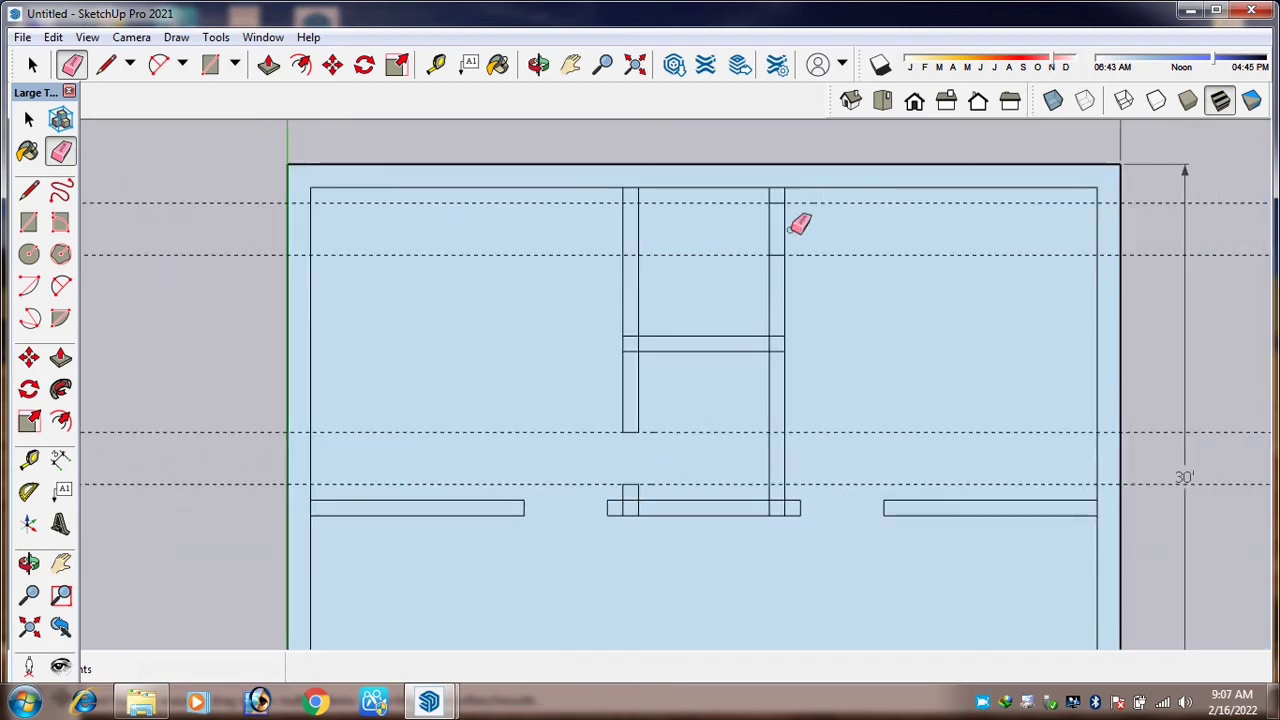
drag(800, 224, 777, 228)
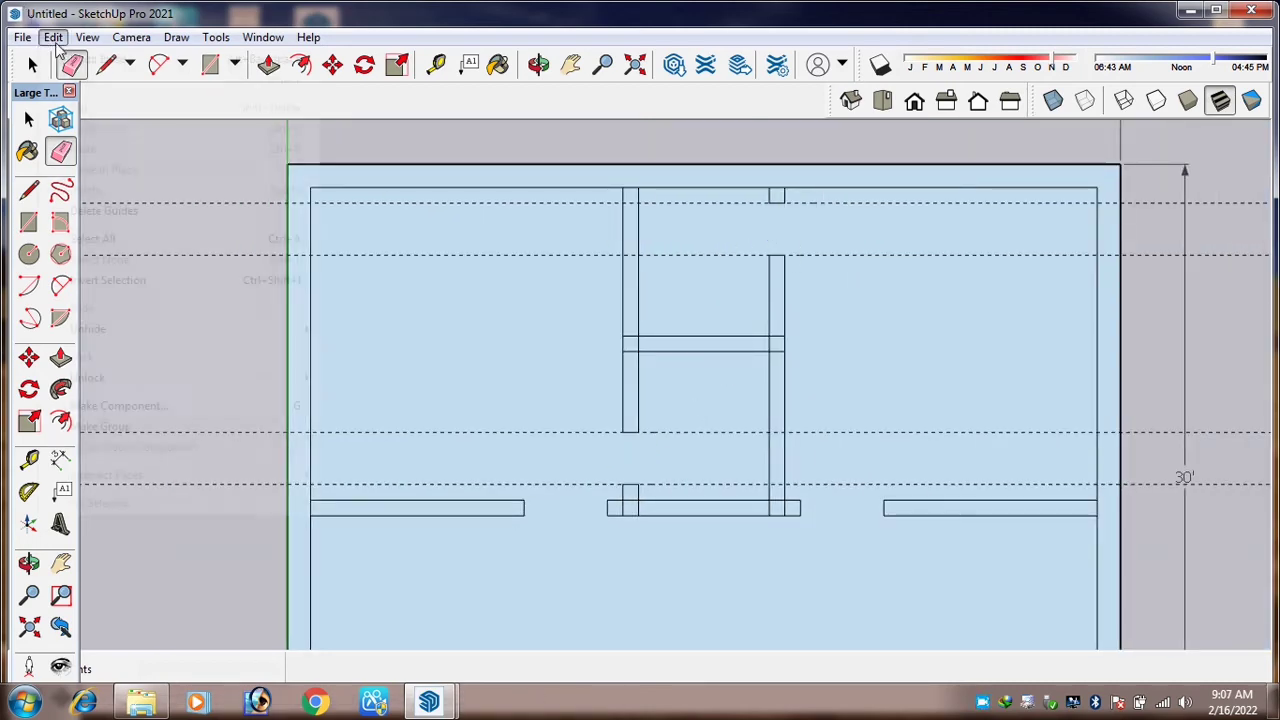
click(53, 37)
click(100, 211)
scroll(605, 415, down, 1)
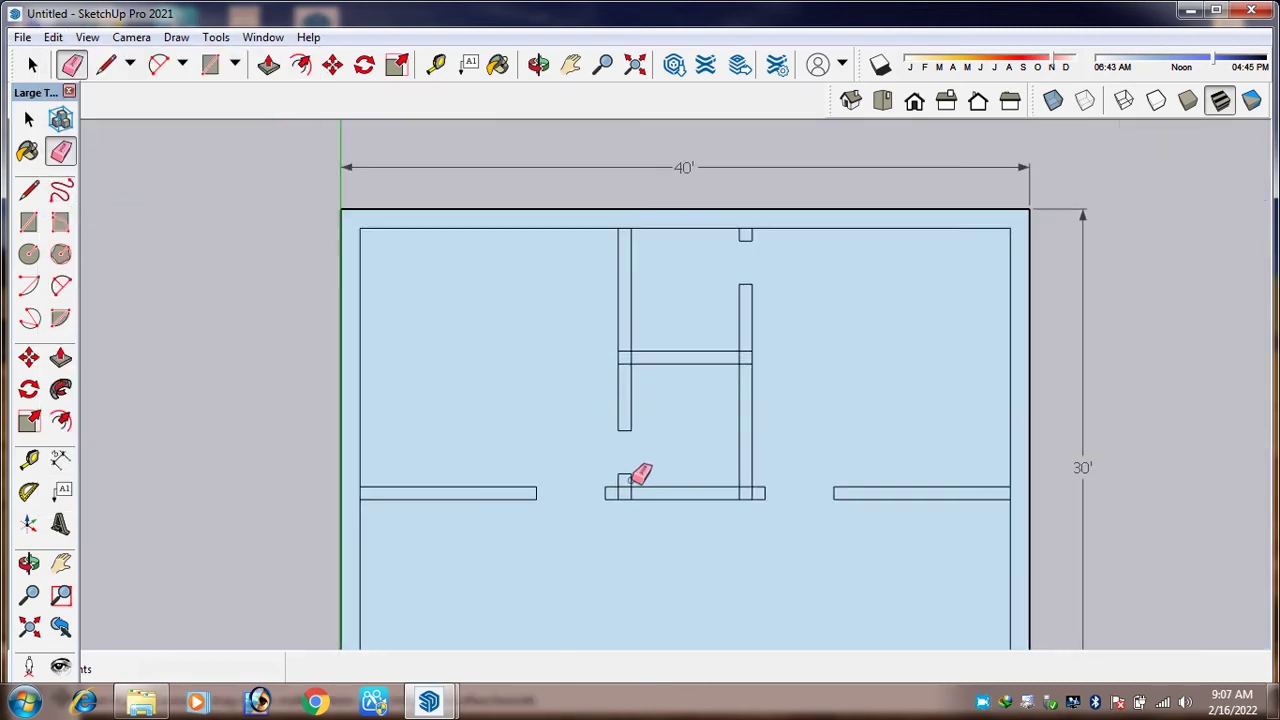
Erase the leftover lines where both vertical walls and the right outer wall meet the long horizontal wall
scroll(634, 490, up, 5)
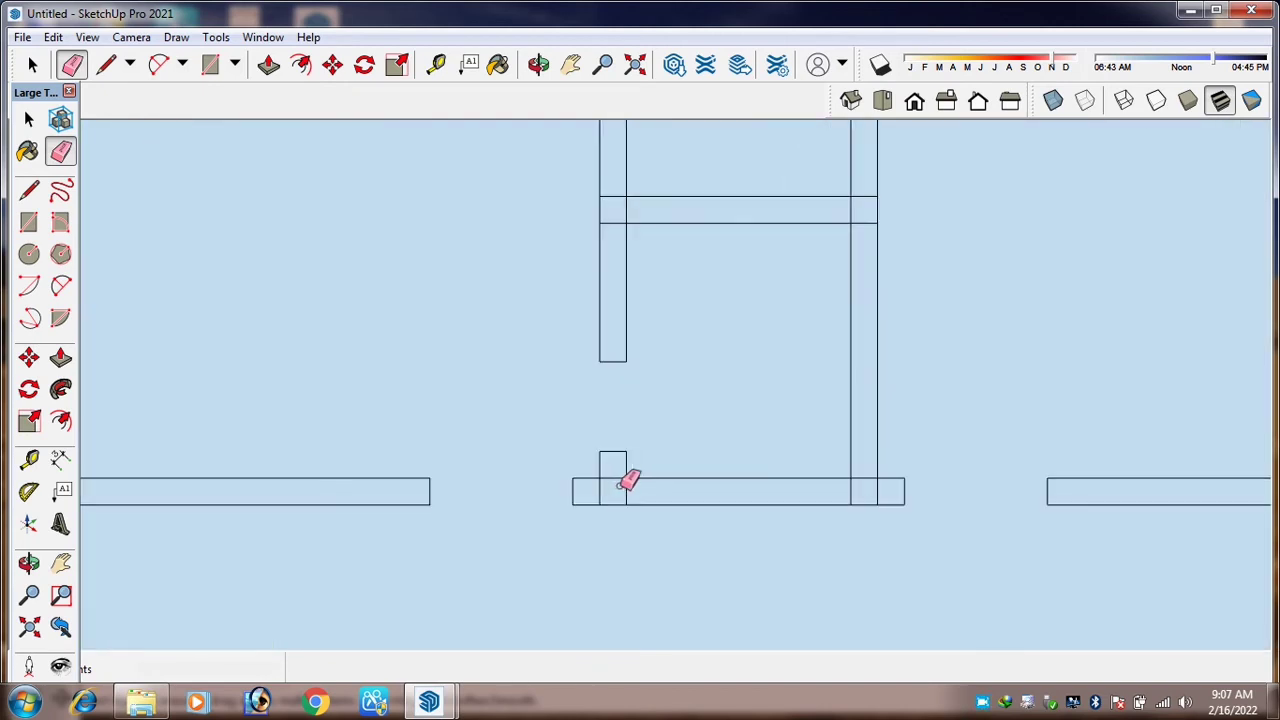
mouse_move(603, 460)
mouse_down()
mouse_move(573, 491)
mouse_move(660, 494)
mouse_up()
scroll(660, 494, down, 2)
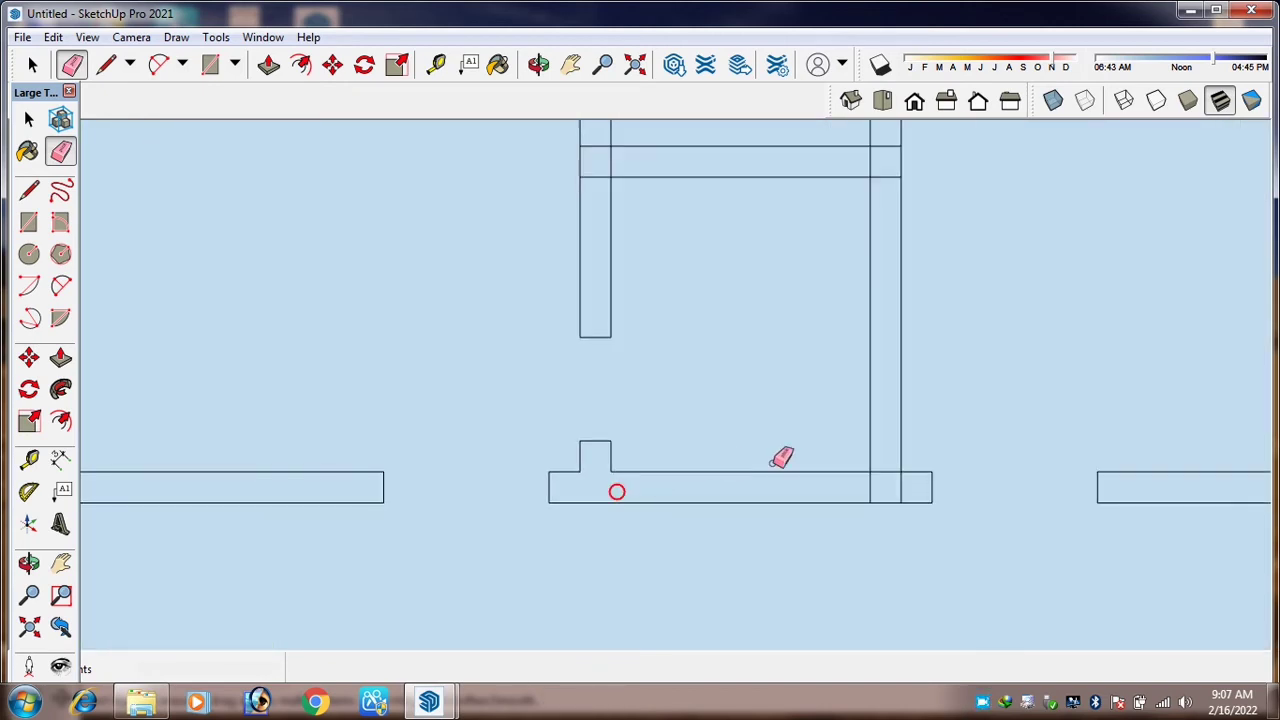
scroll(900, 488, up, 3)
drag(911, 498, 866, 490)
scroll(820, 410, down, 5)
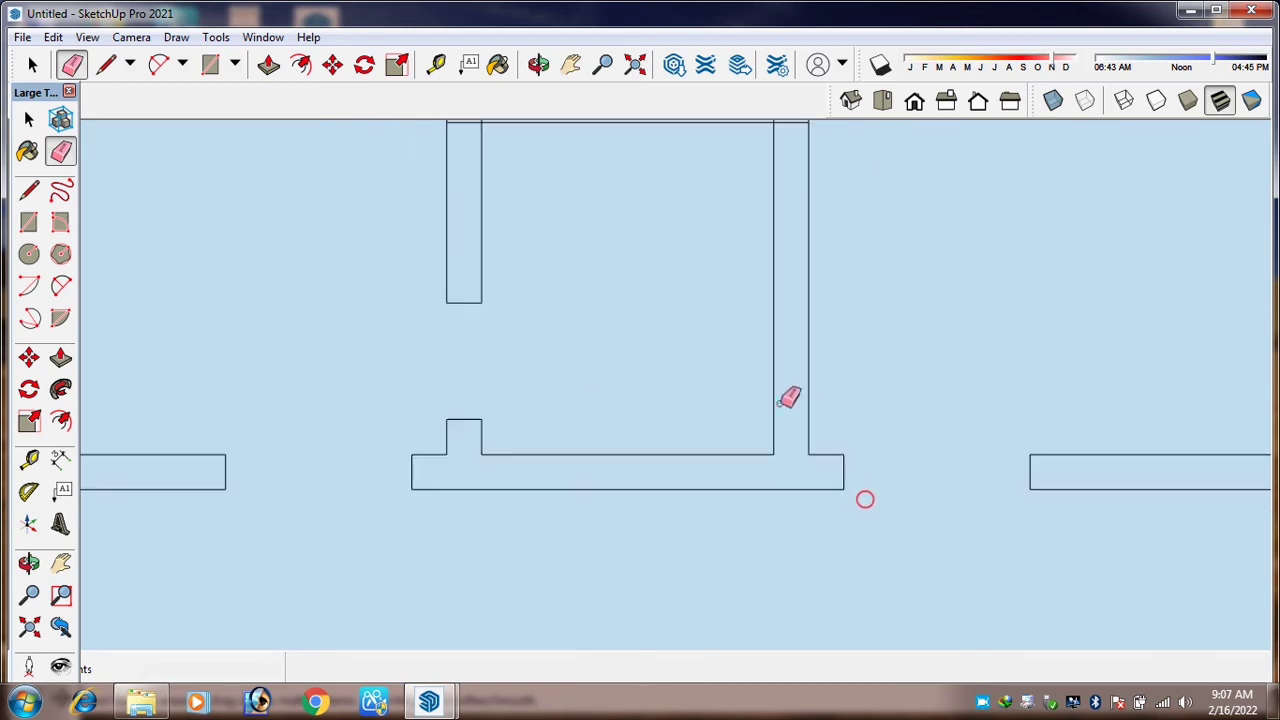
scroll(960, 440, up, 4)
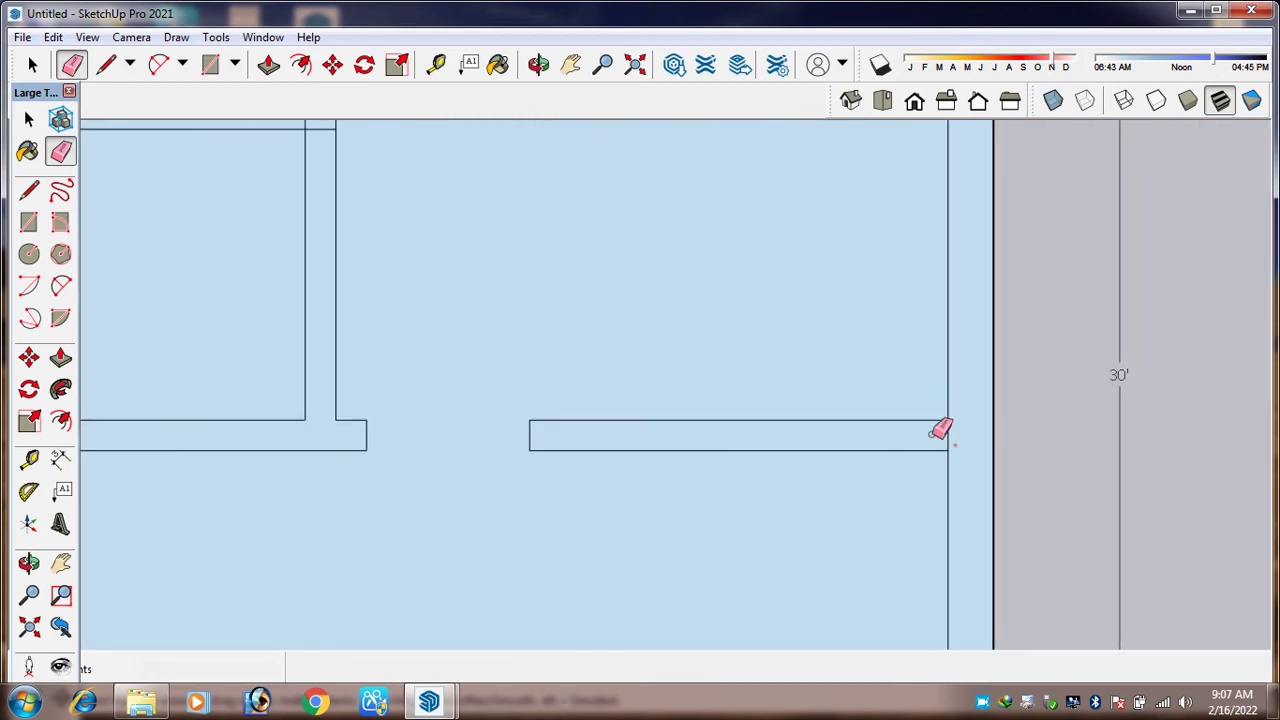
scroll(1000, 470, down, 4)
Erase the leftover lines at both ends of the short cross wall between the two middle rooms
scroll(640, 300, up, 3)
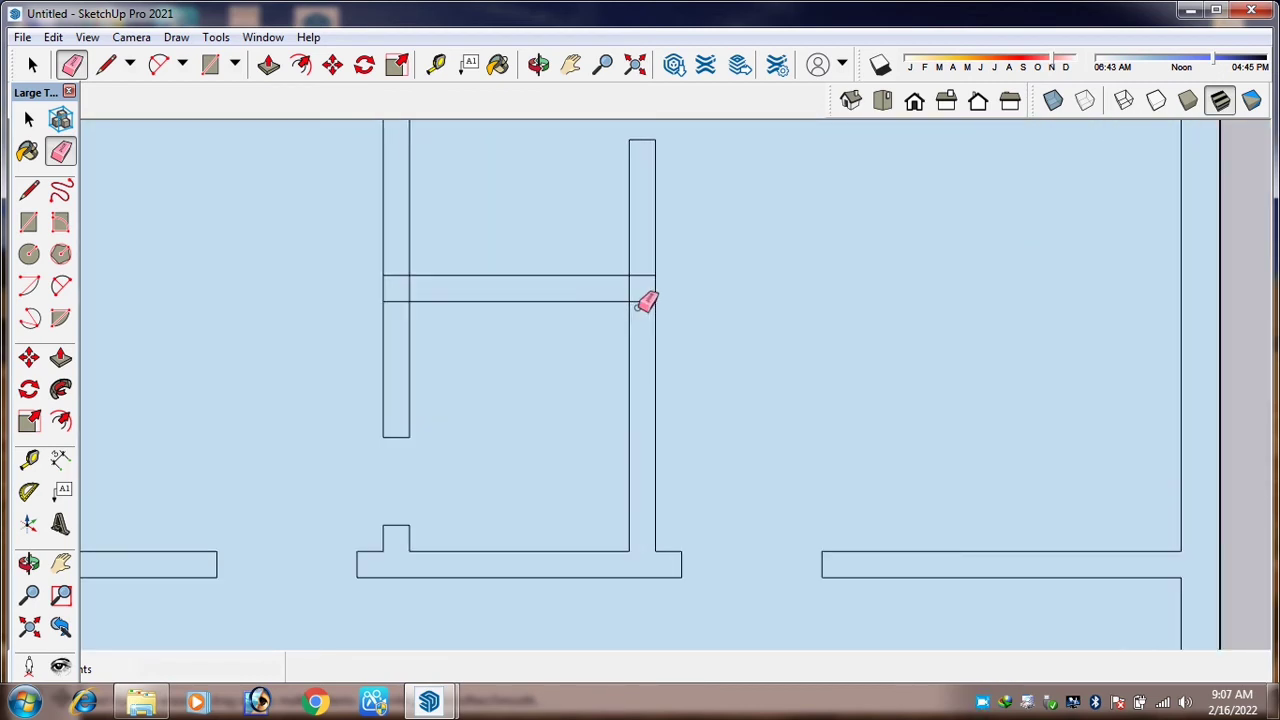
mouse_move(646, 300)
mouse_down()
mouse_move(646, 263)
mouse_move(612, 281)
mouse_up()
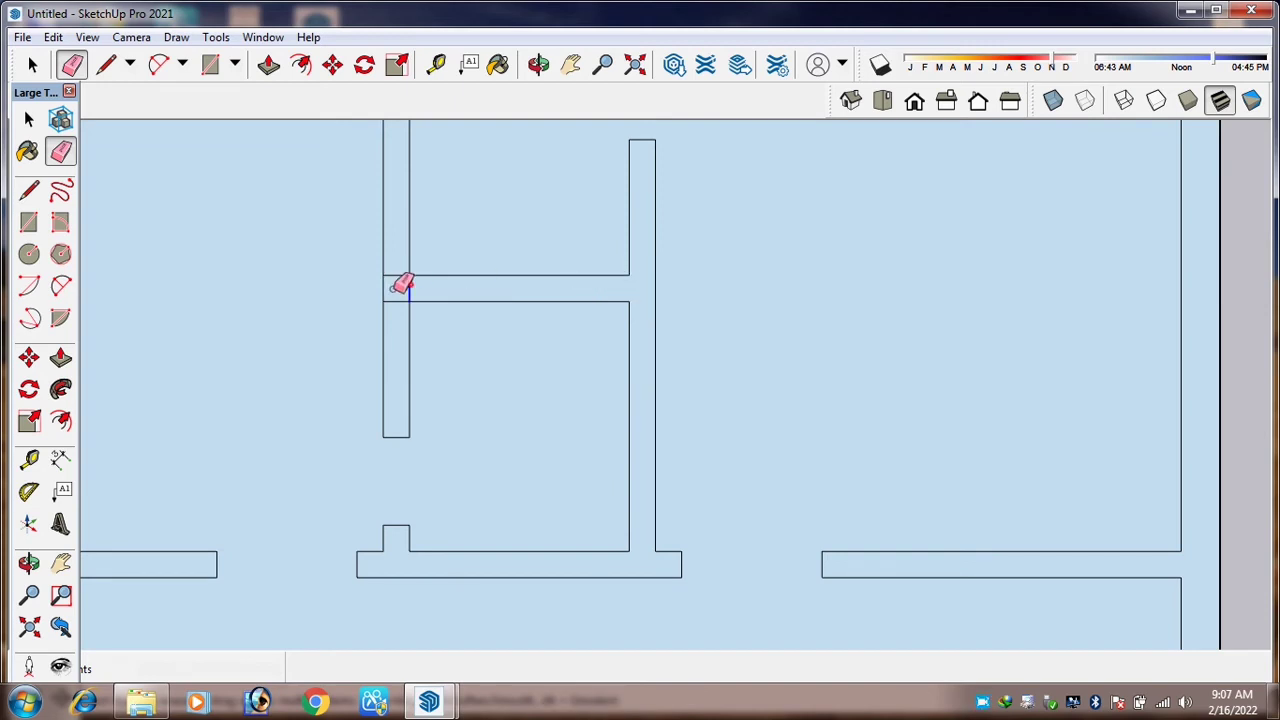
mouse_move(403, 290)
mouse_down()
mouse_move(401, 268)
mouse_move(410, 282)
mouse_up()
scroll(534, 417, down, 5)
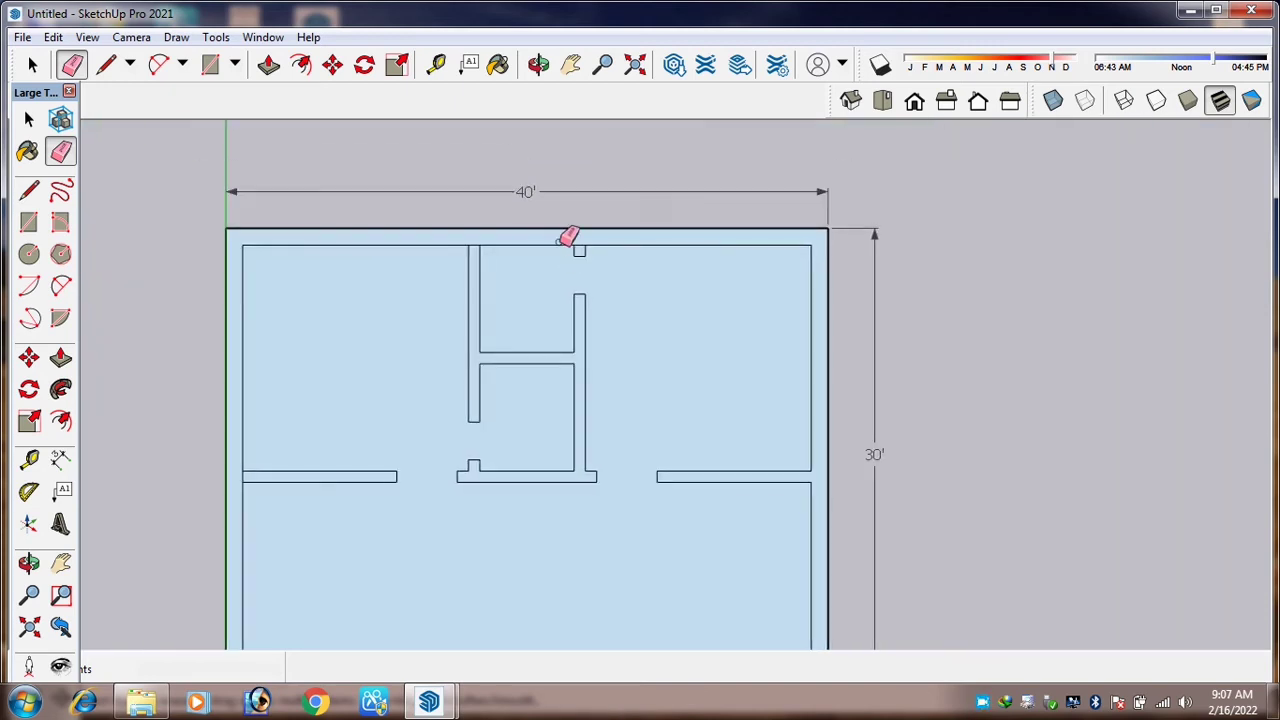
Erase the remaining leftover lines where the interior walls join the inner face of the outer wall
scroll(606, 249, up, 5)
scroll(606, 257, down, 5)
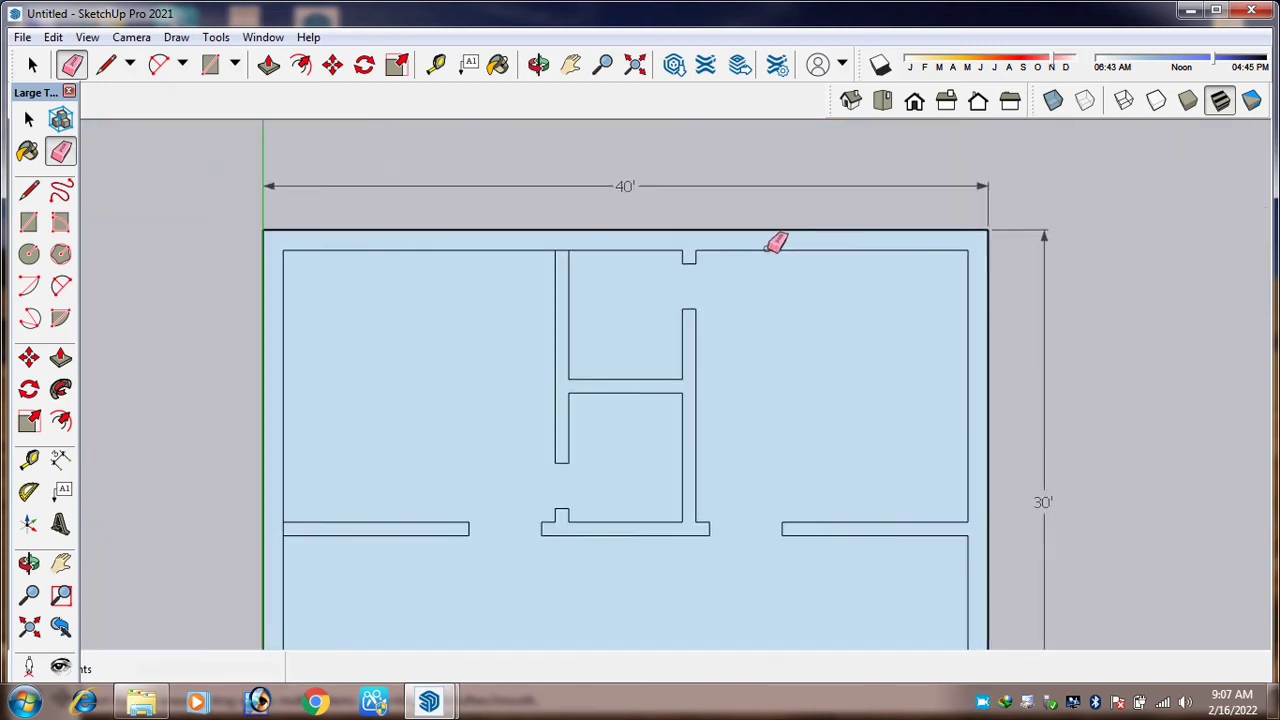
scroll(414, 448, up, 5)
scroll(420, 442, down, 5)
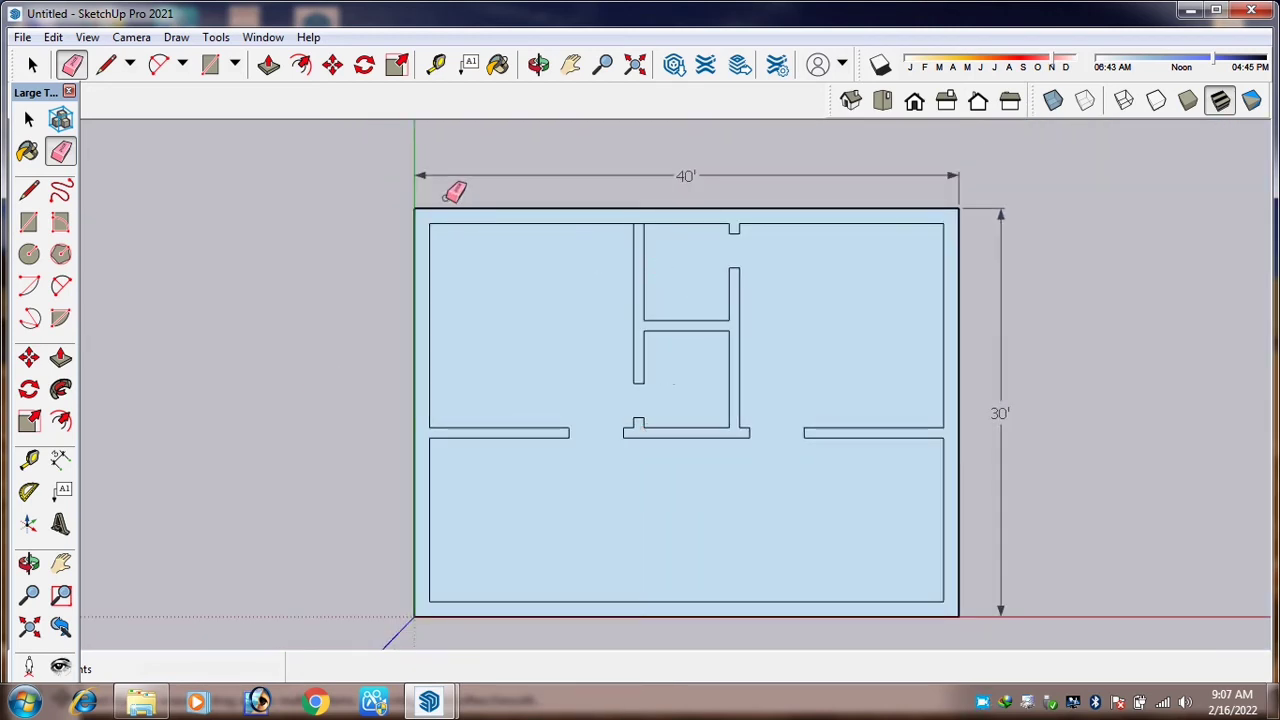
scroll(638, 222, up, 5)
click(632, 220)
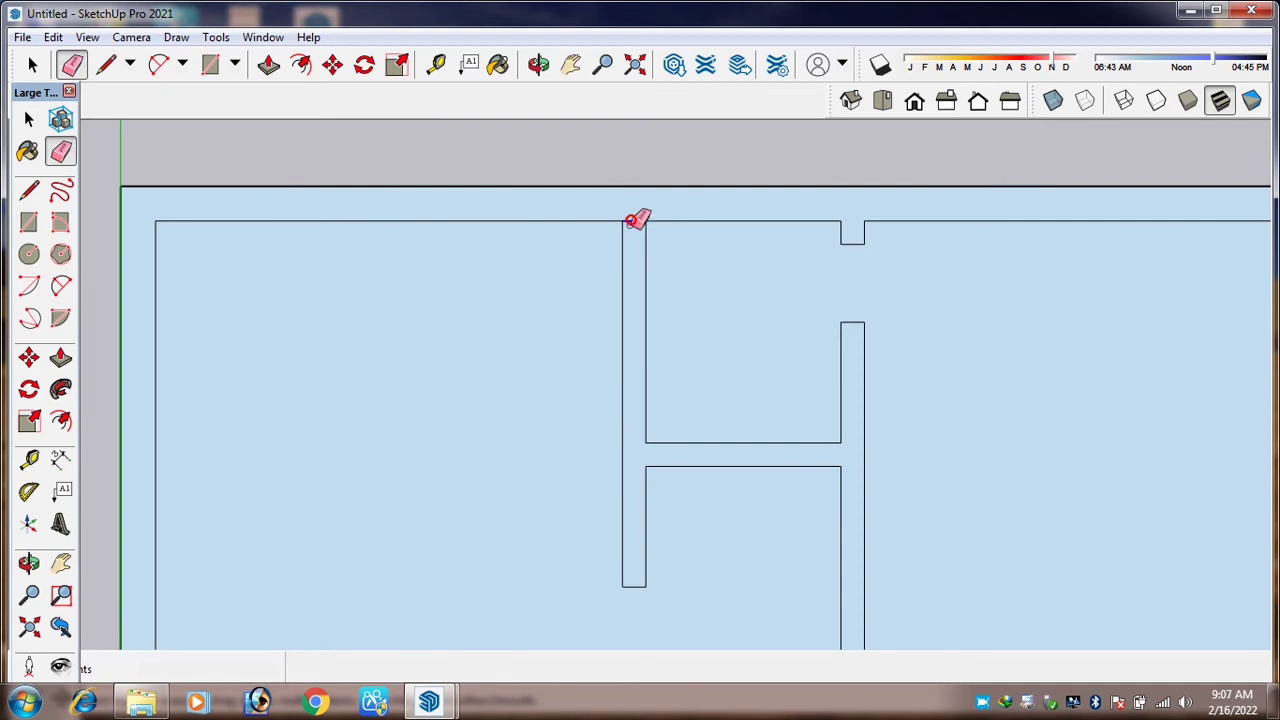
scroll(414, 297, down, 3)
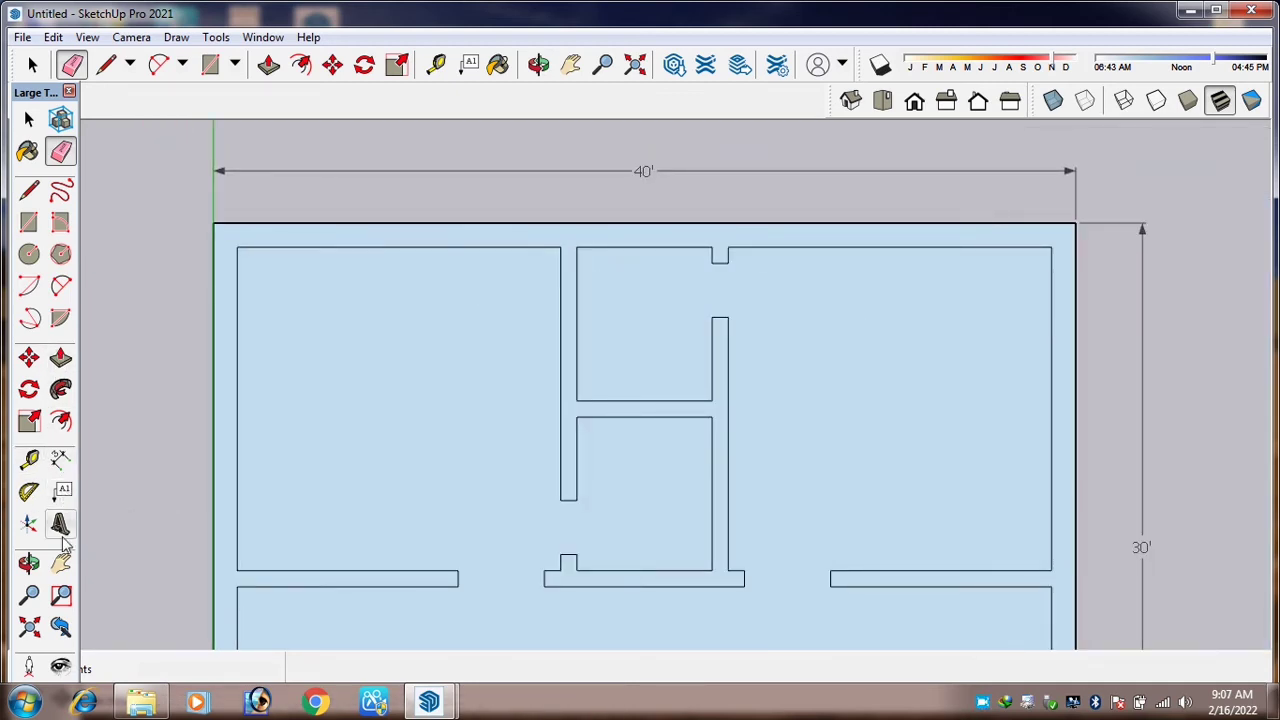
Dimension the inside width and depth of the upper-left room, placing both dimensions inside the room
click(59, 460)
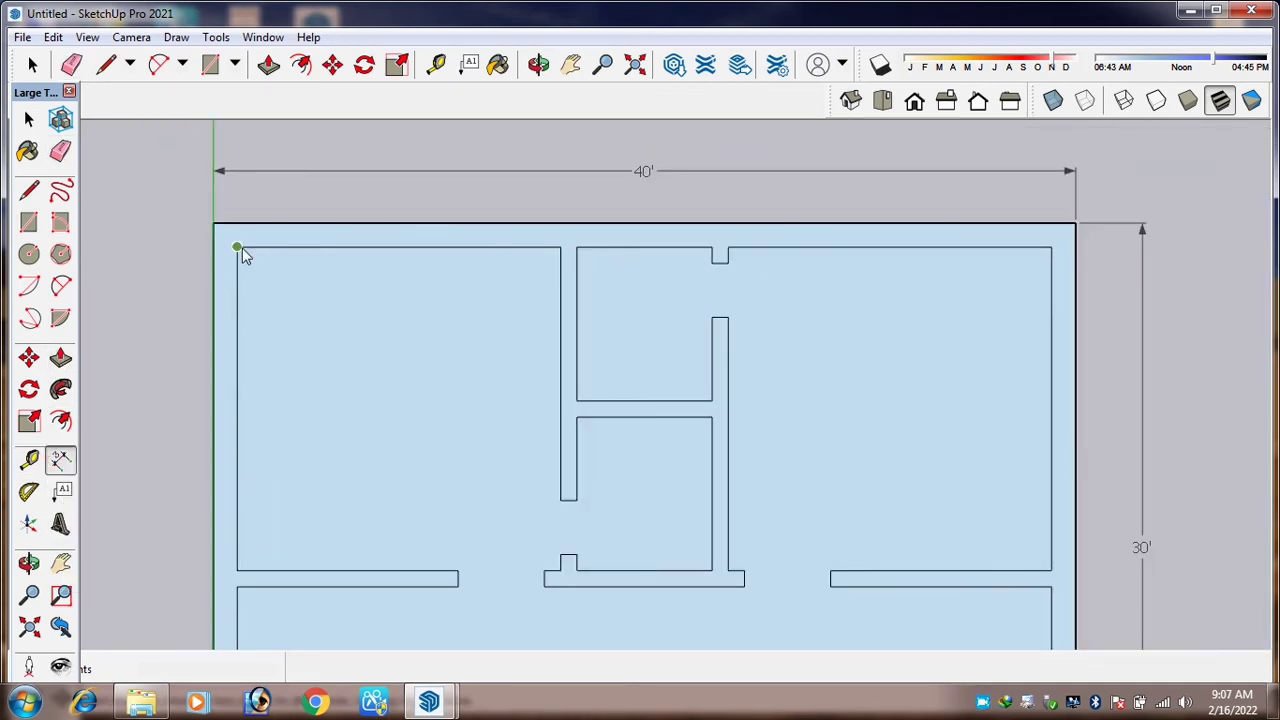
click(238, 248)
click(558, 248)
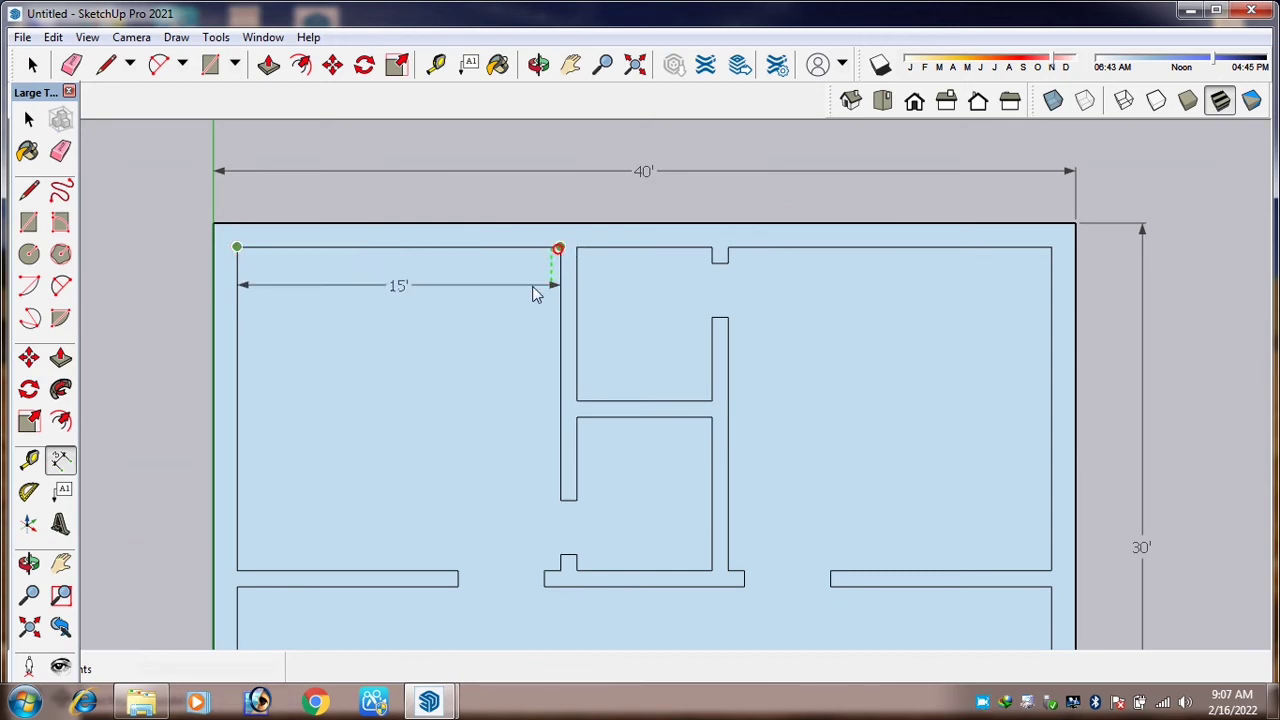
click(533, 290)
click(237, 248)
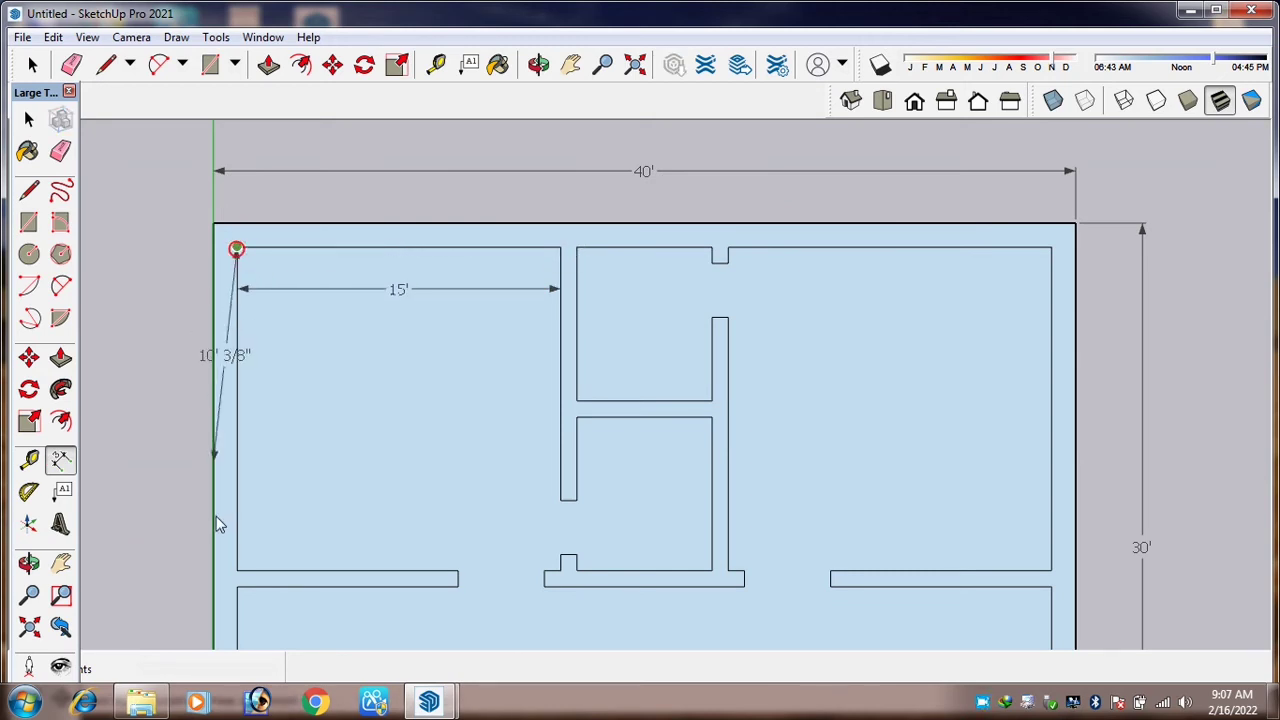
click(238, 571)
click(270, 539)
scroll(883, 260, down, 2)
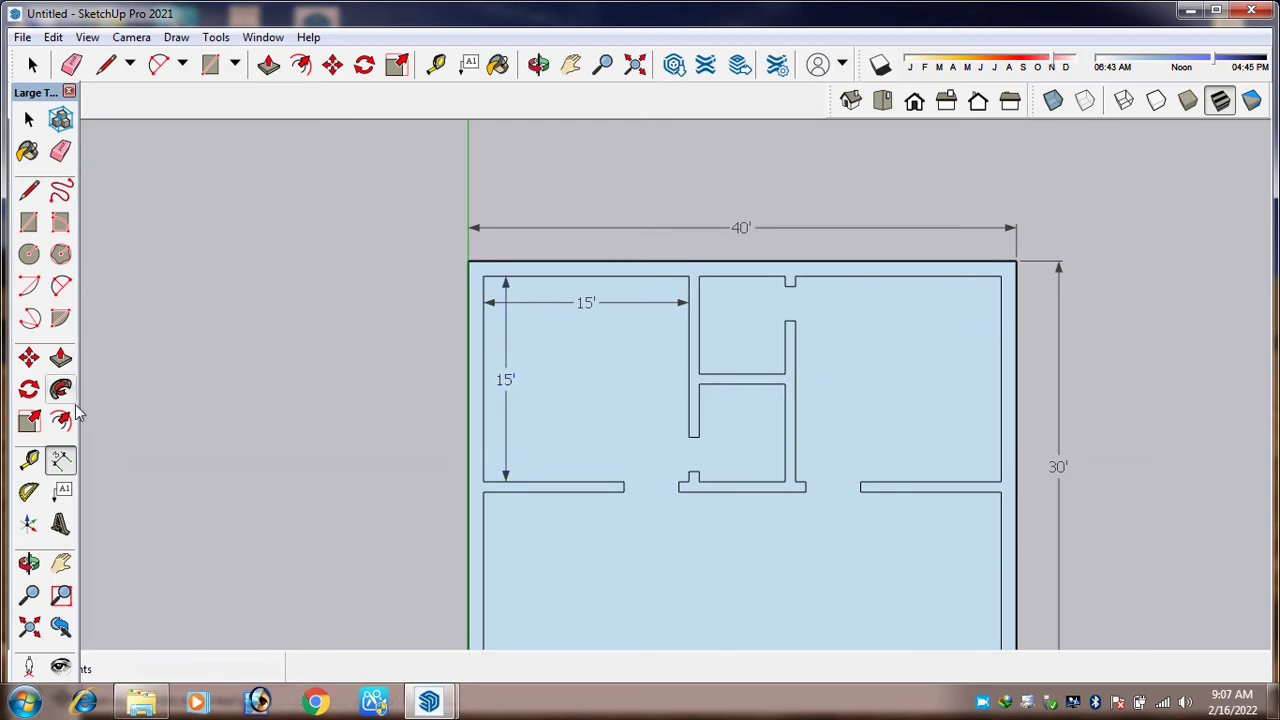
Start a 3D text label reading "Bed Room" with "15'x15'" on the second line
scroll(870, 305, down, 1)
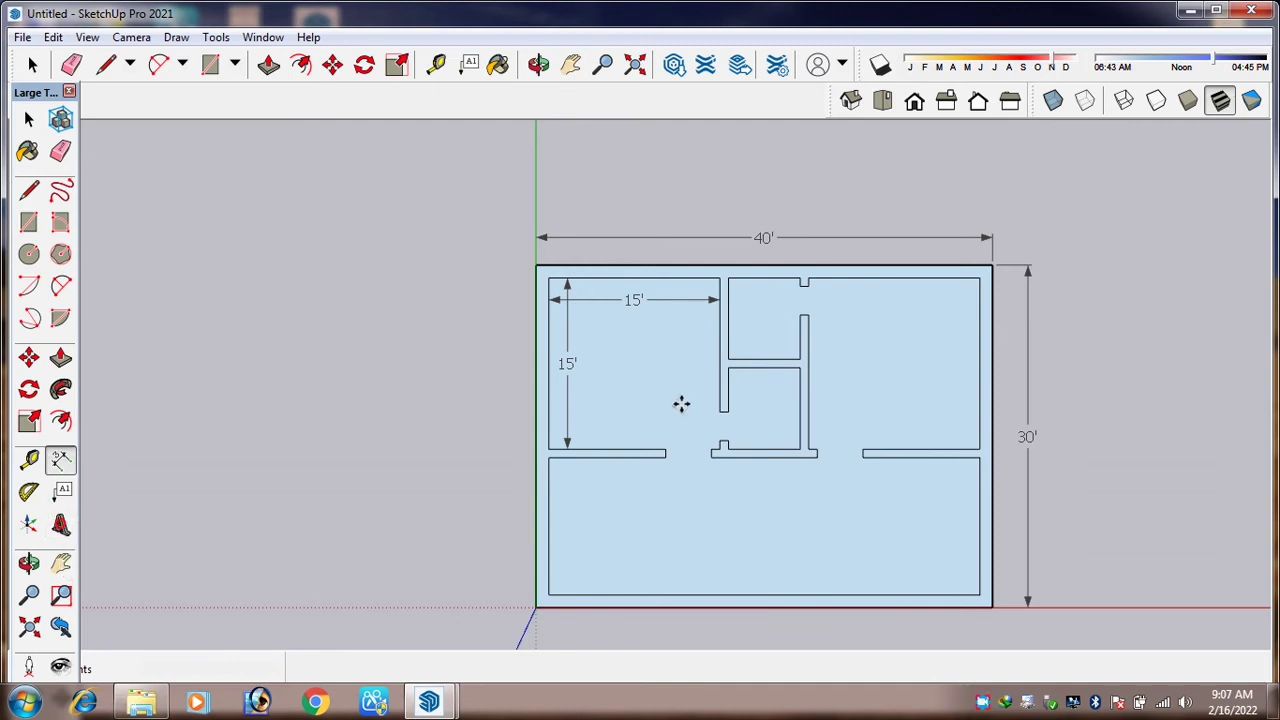
click(607, 376)
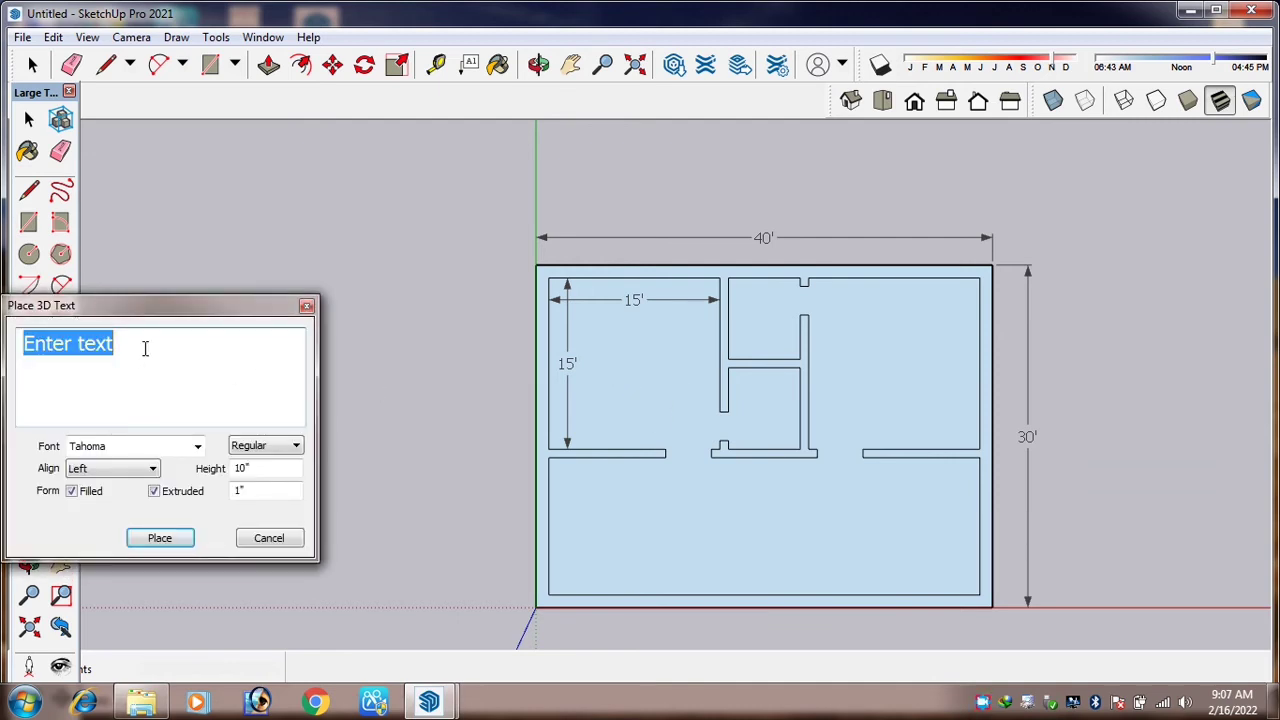
text(Bed Room)
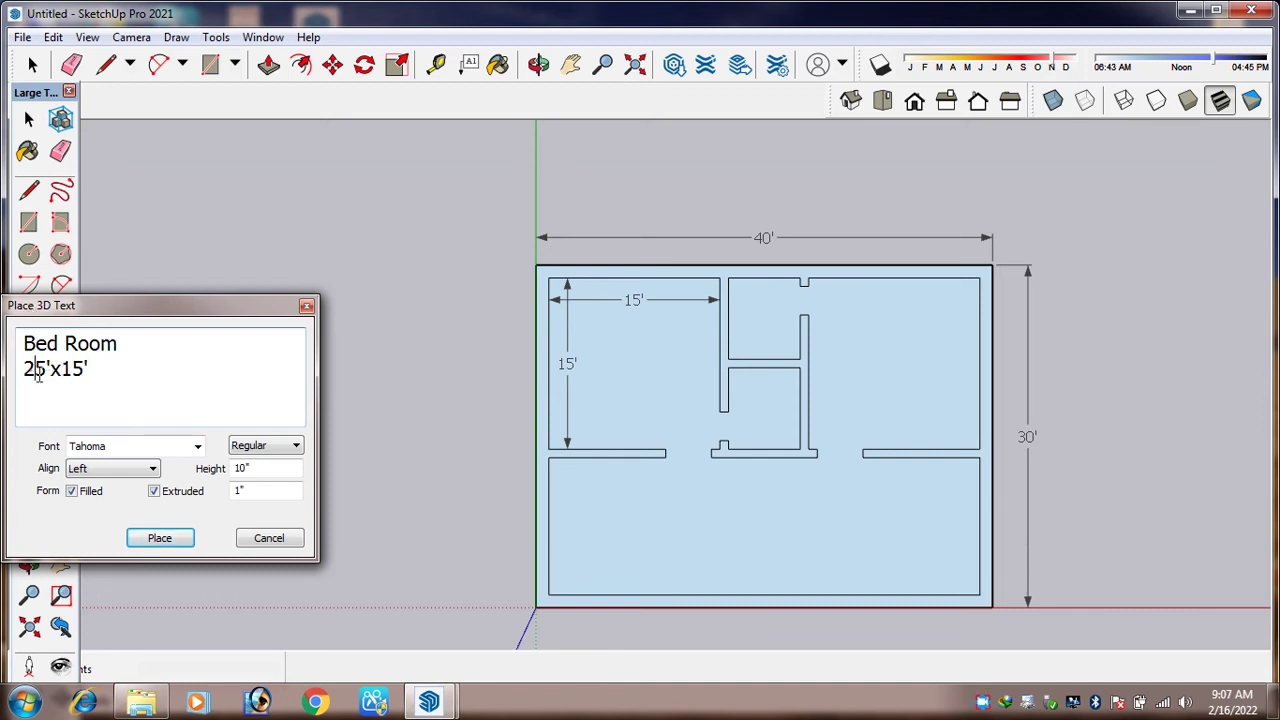
key(BackSpace)
text(1)
Make the Bed Room 3D text bold
click(117, 451)
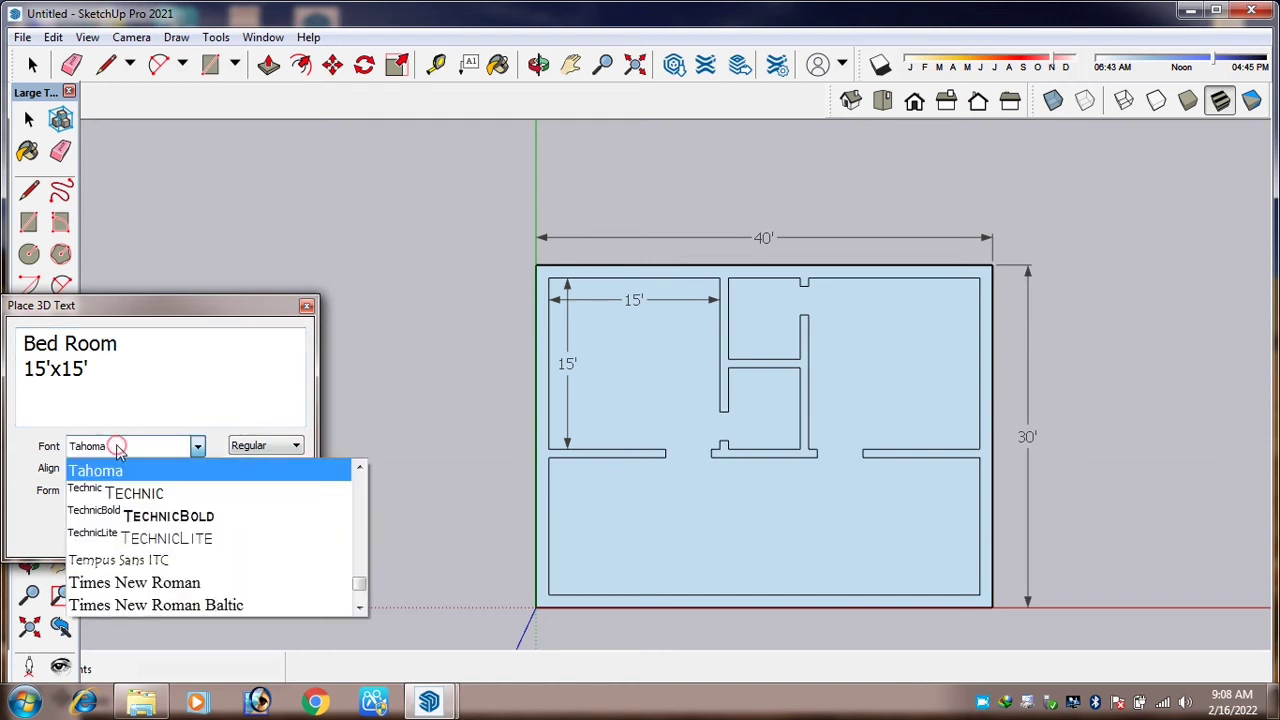
click(140, 445)
click(250, 456)
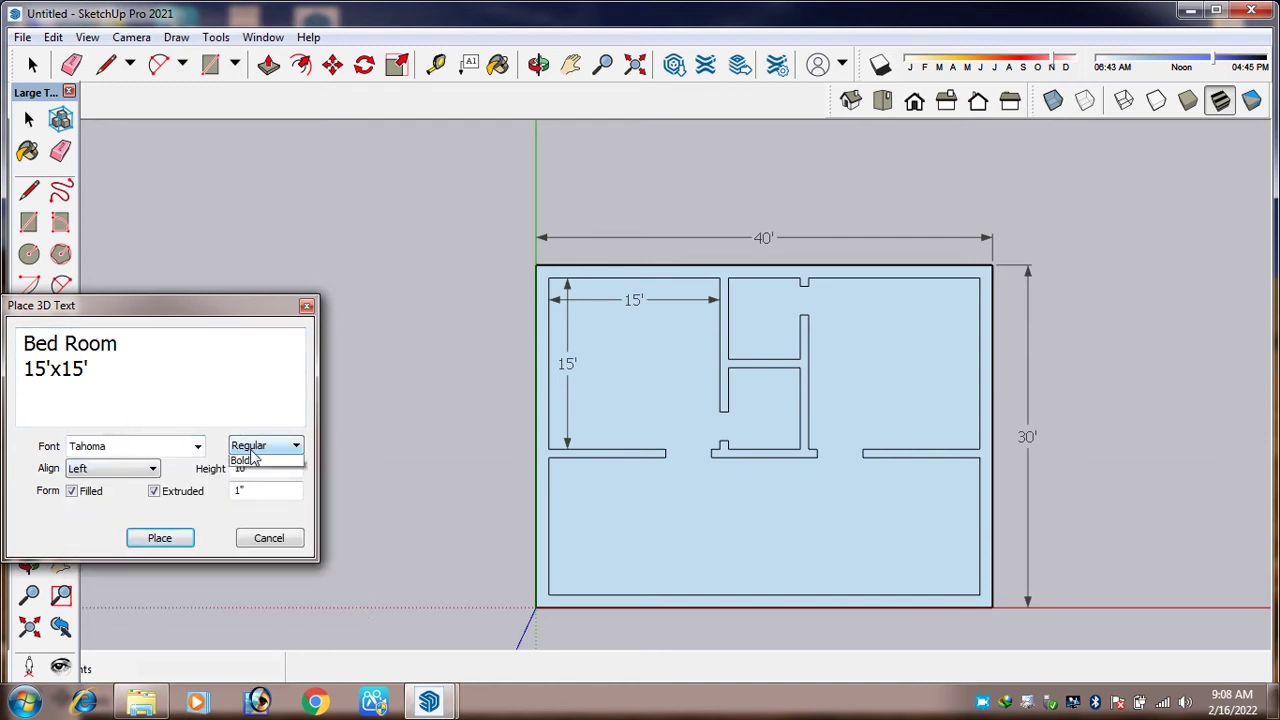
click(203, 360)
drag(123, 362, 8, 338)
click(250, 445)
click(252, 467)
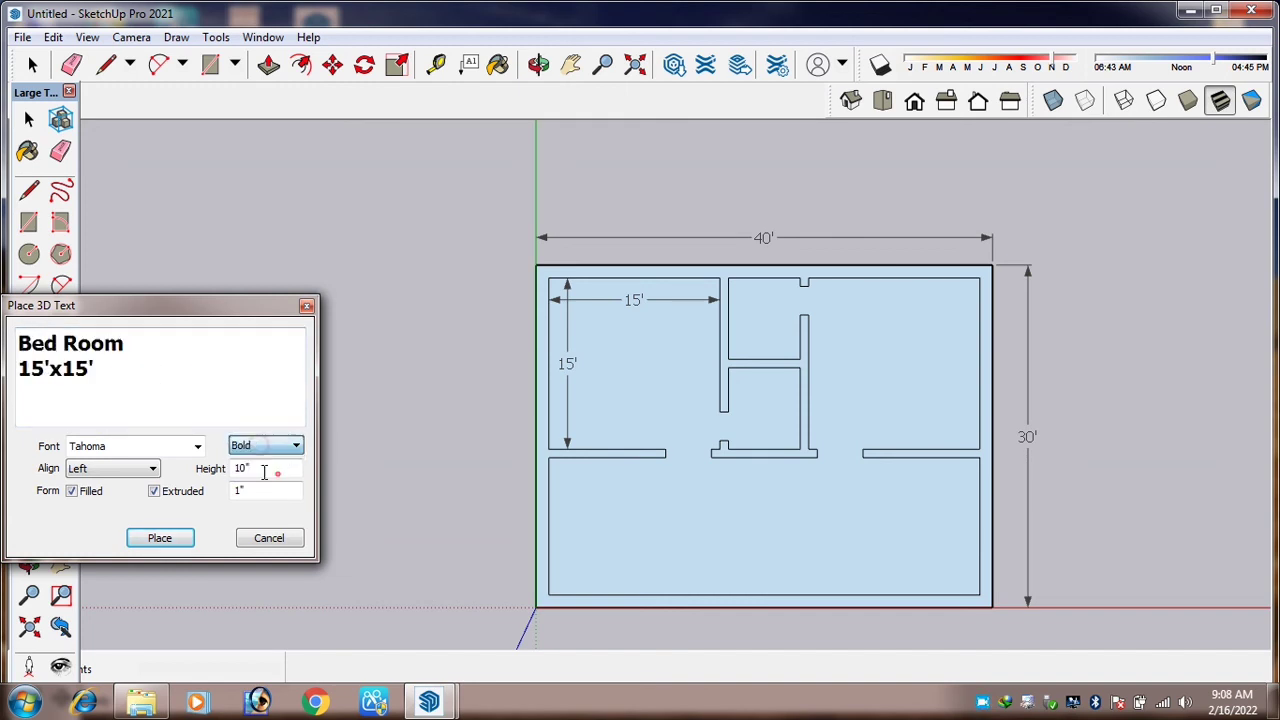
click(110, 470)
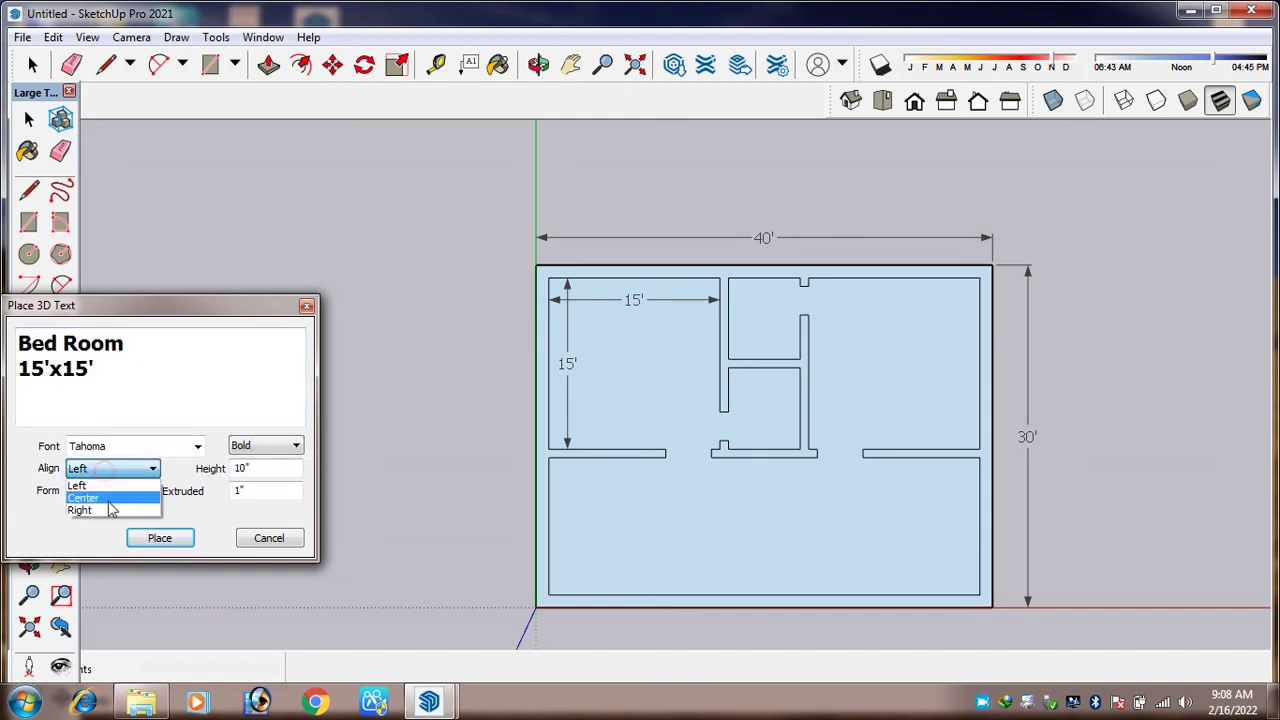
click(182, 383)
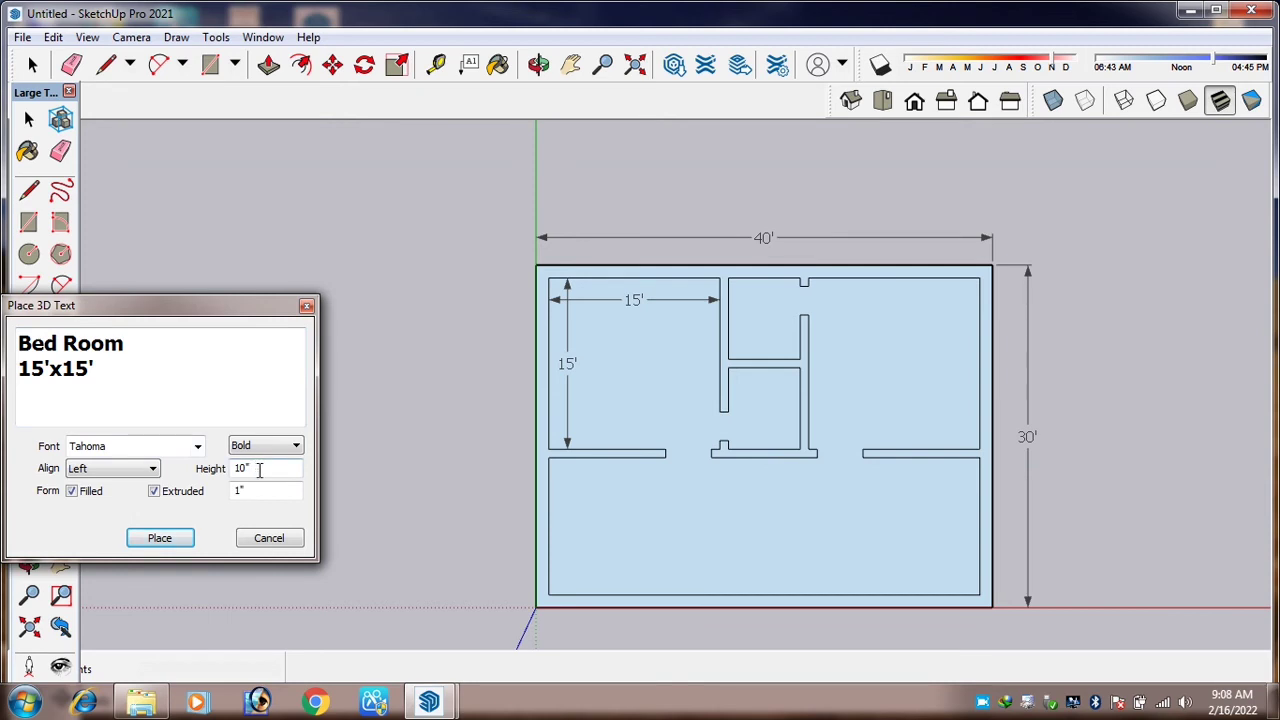
Set the 3D text height to 12 and place the label in the middle of the upper-left room
double_click(266, 469)
text(12)
click(268, 491)
click(160, 538)
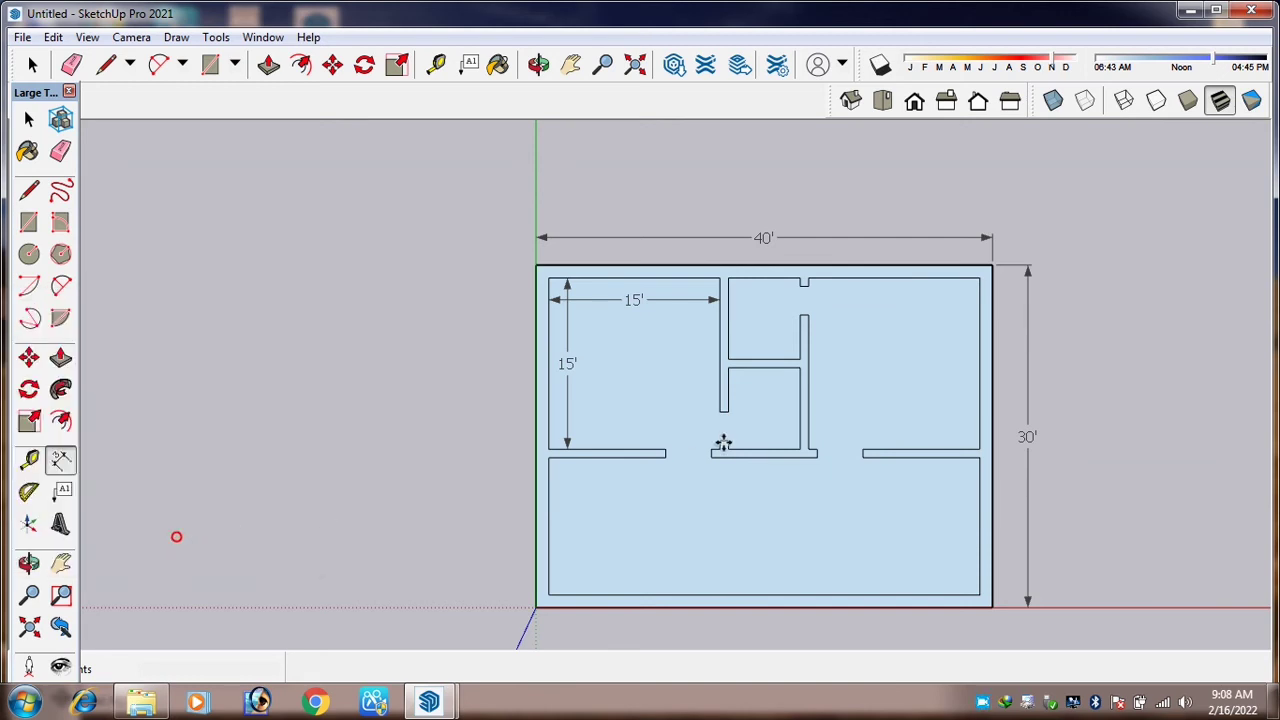
click(600, 388)
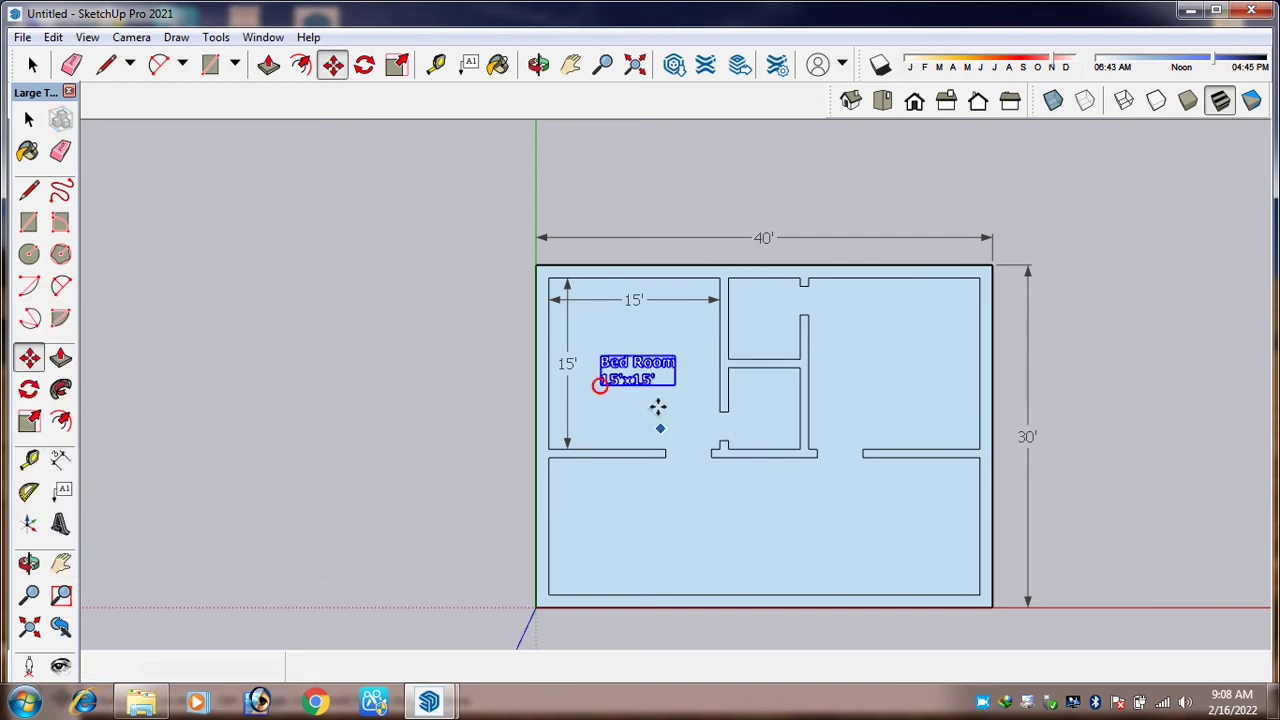
Shift the Bed Room label slightly to the left within the upper-left room
scroll(700, 370, up, 3)
click(629, 333)
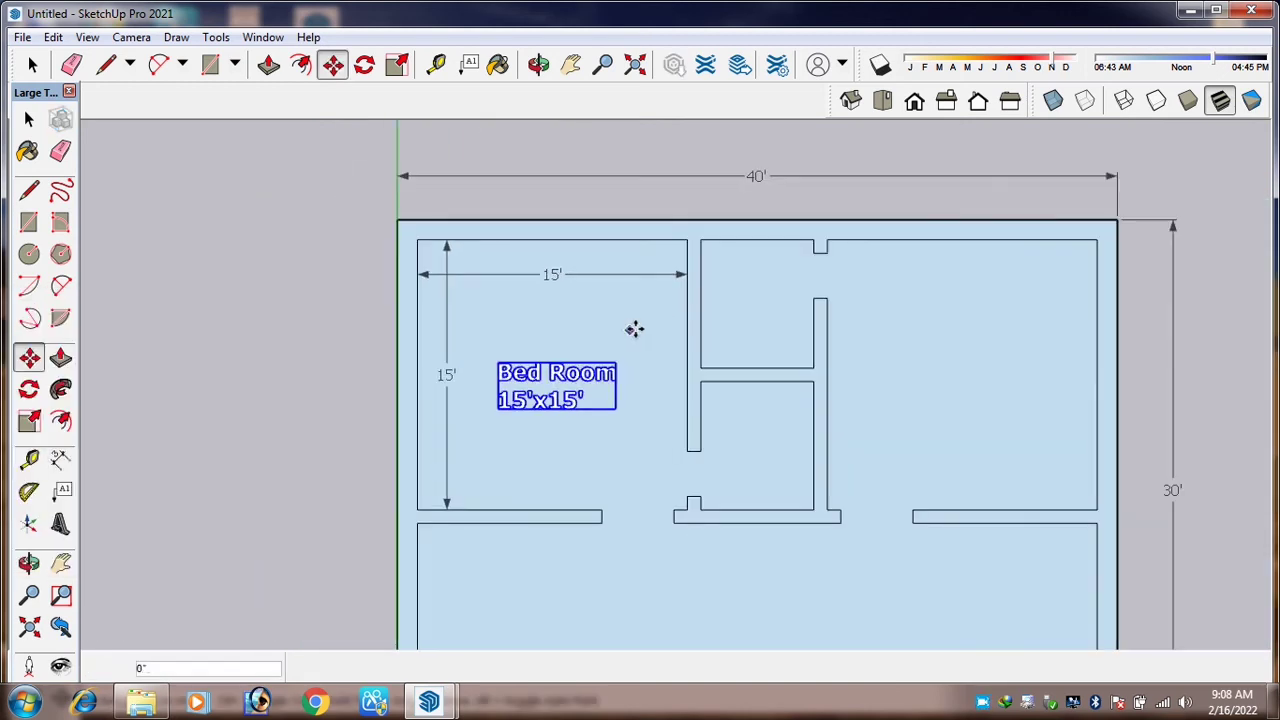
click(616, 340)
key(space)
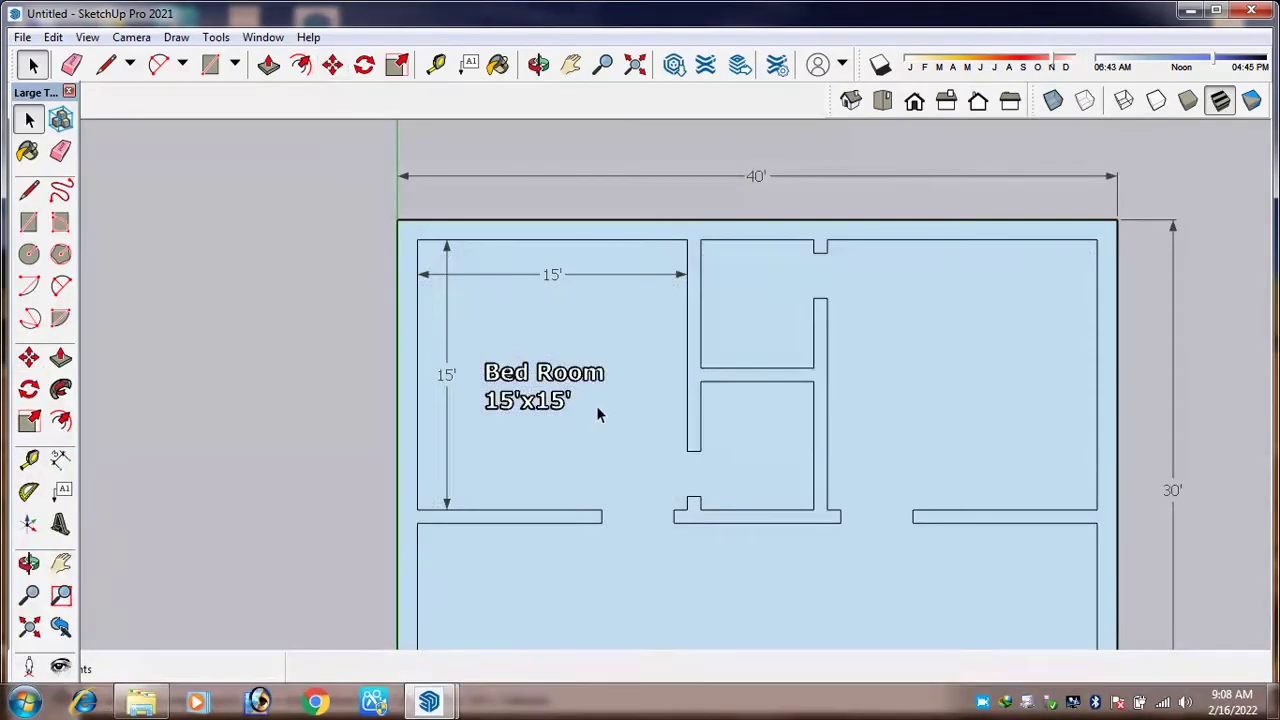
click(594, 369)
click(622, 303)
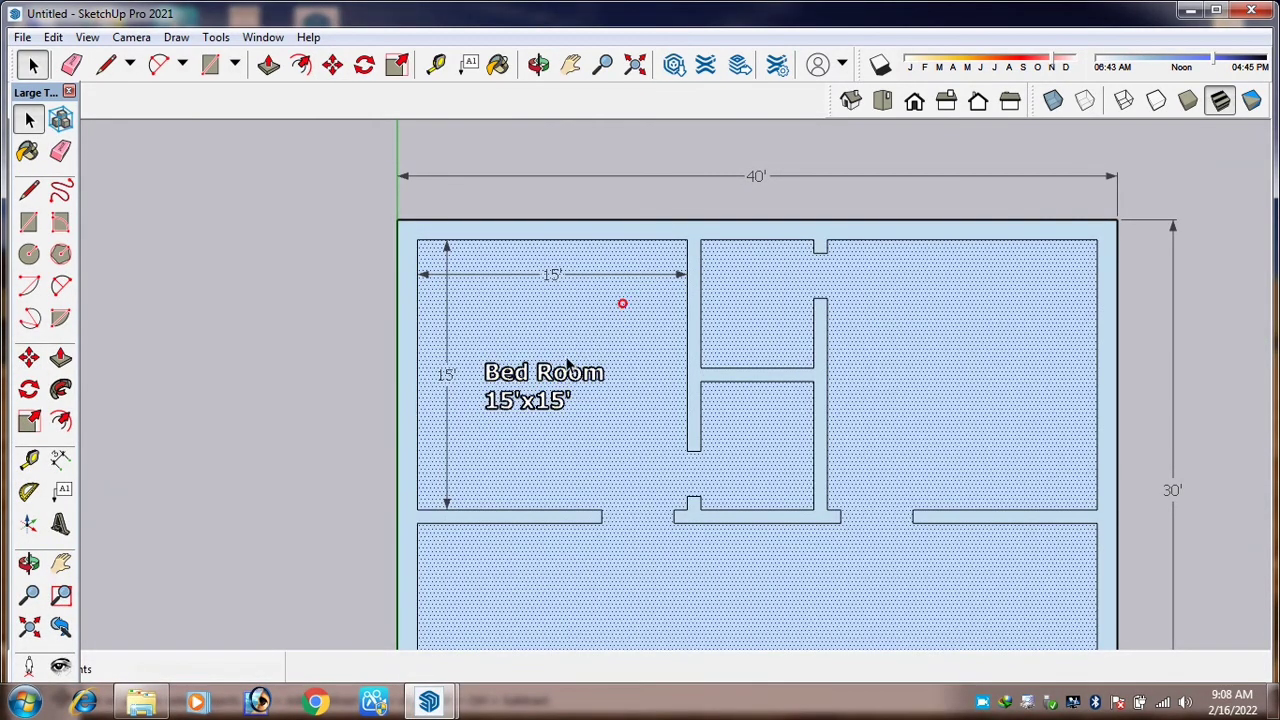
Copy the Bed Room label from the upper-left room into the middle of the upper-right room, leaving nothing selected
click(545, 374)
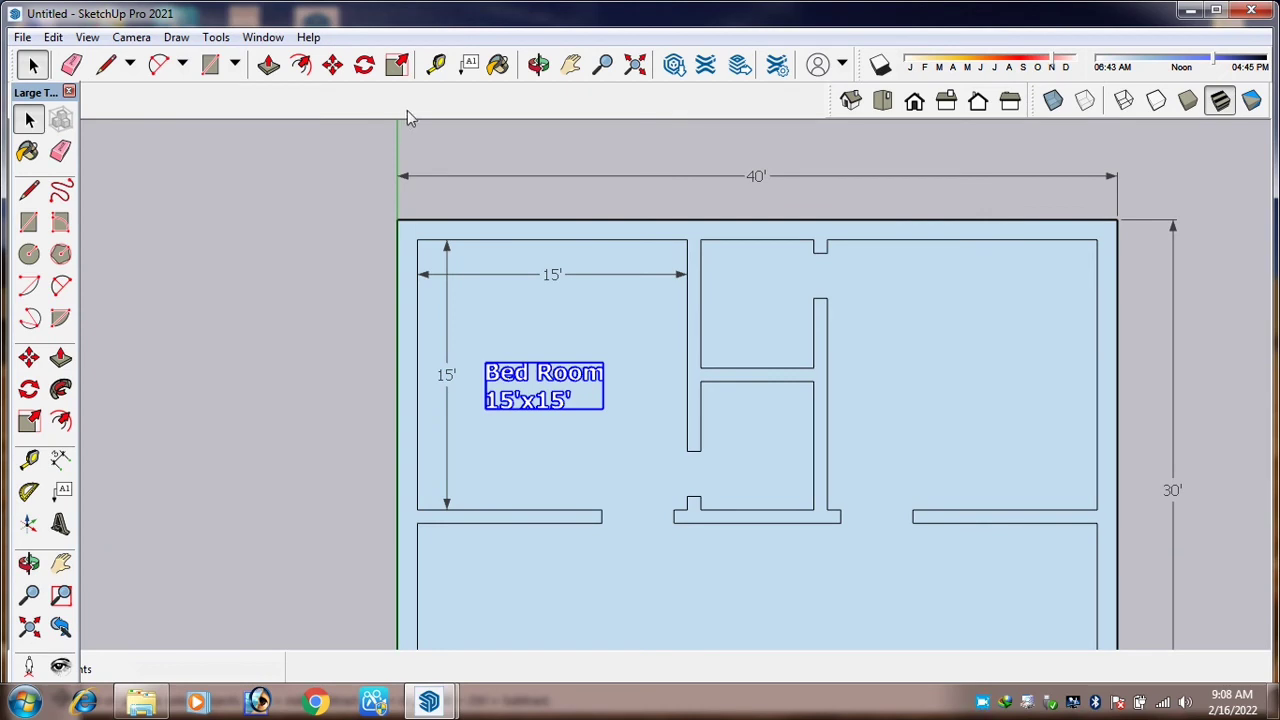
click(332, 64)
click(525, 378)
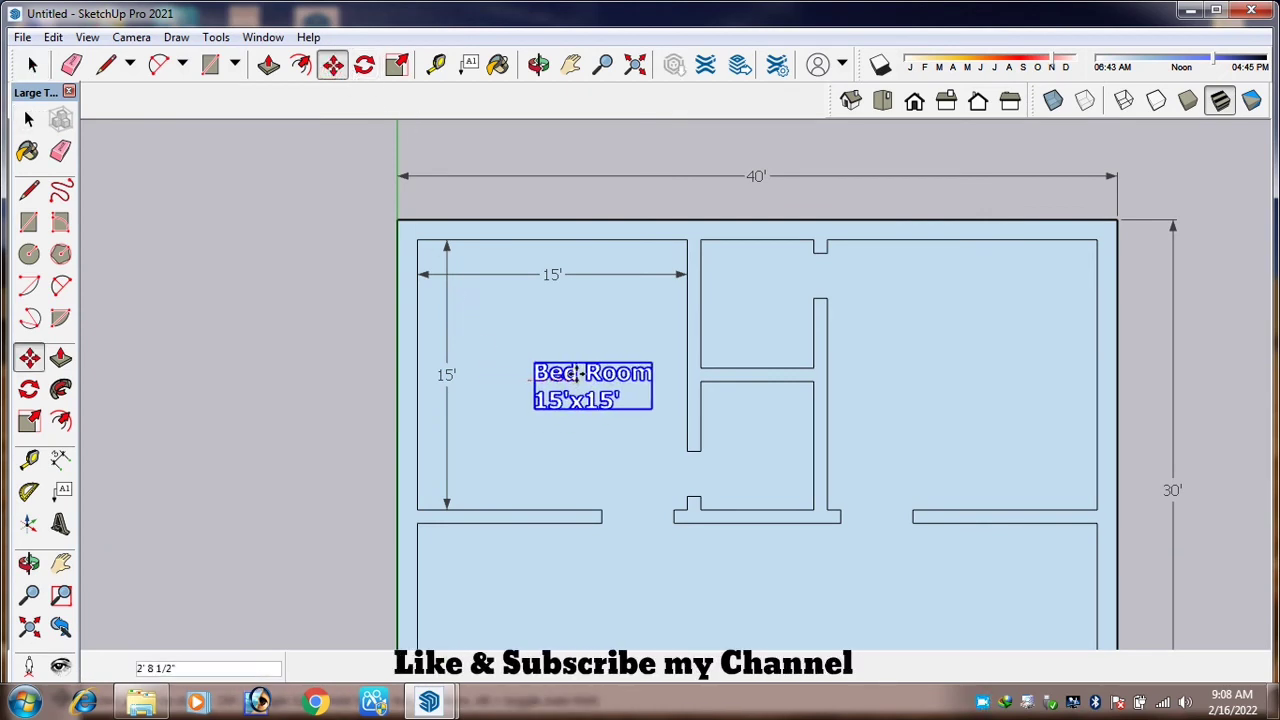
key(ctrl)
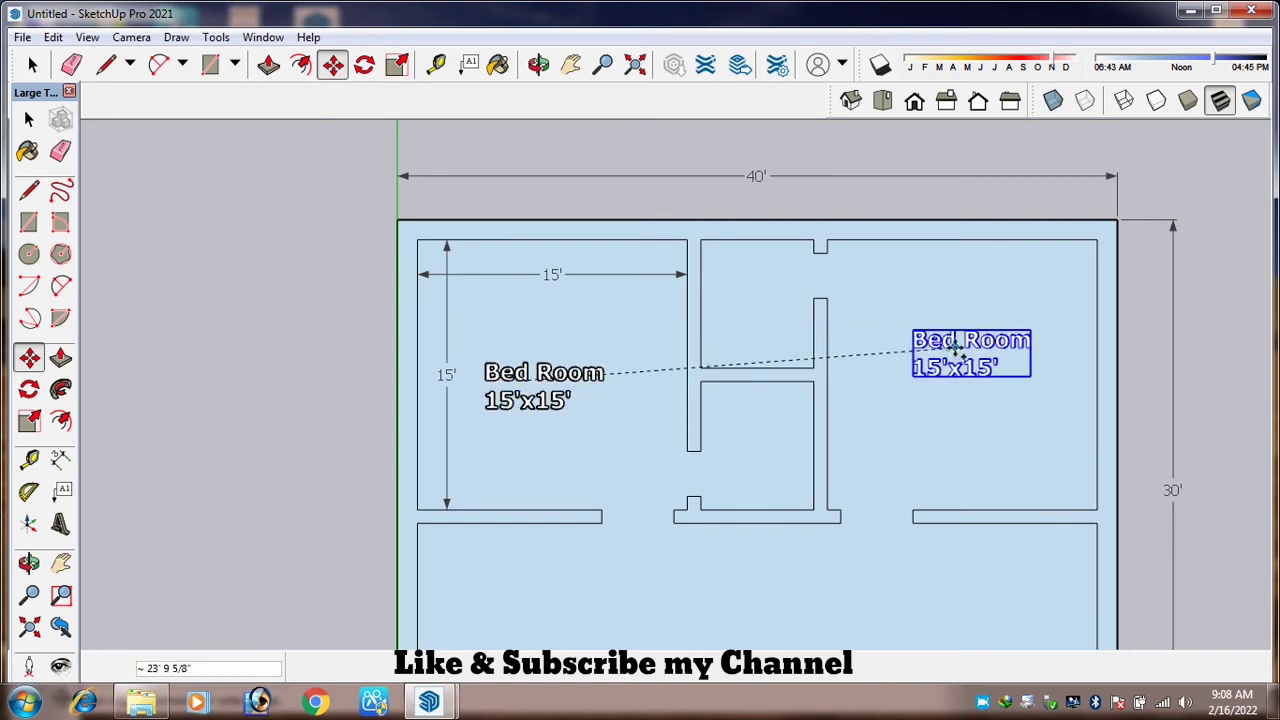
click(958, 368)
scroll(500, 300, down, 2)
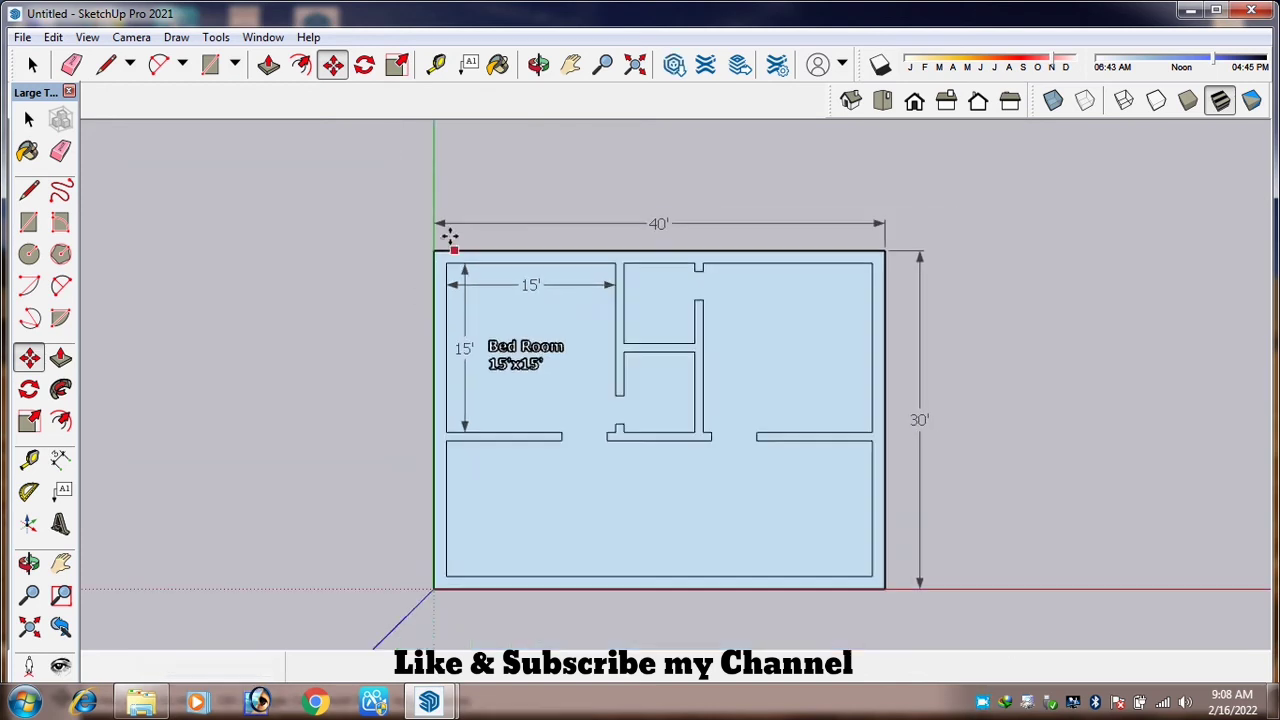
scroll(812, 322, up, 1)
scroll(812, 322, up, 1)
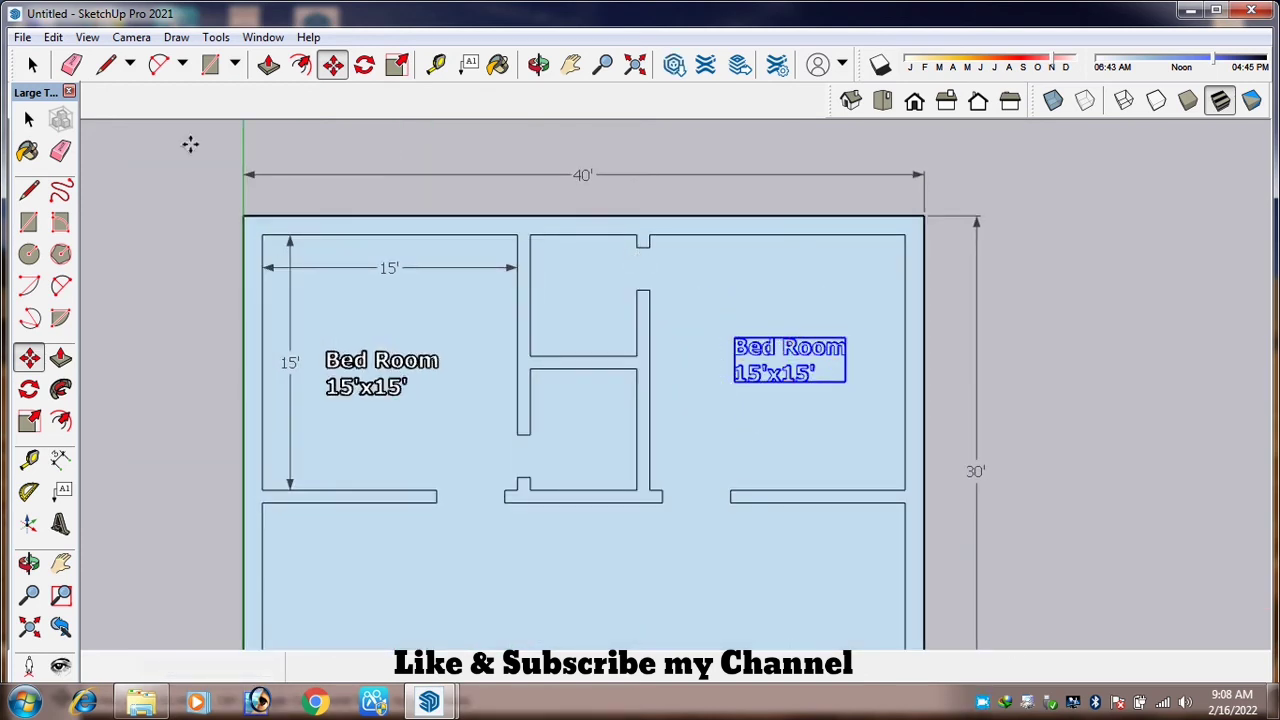
scroll(583, 313, down, 1)
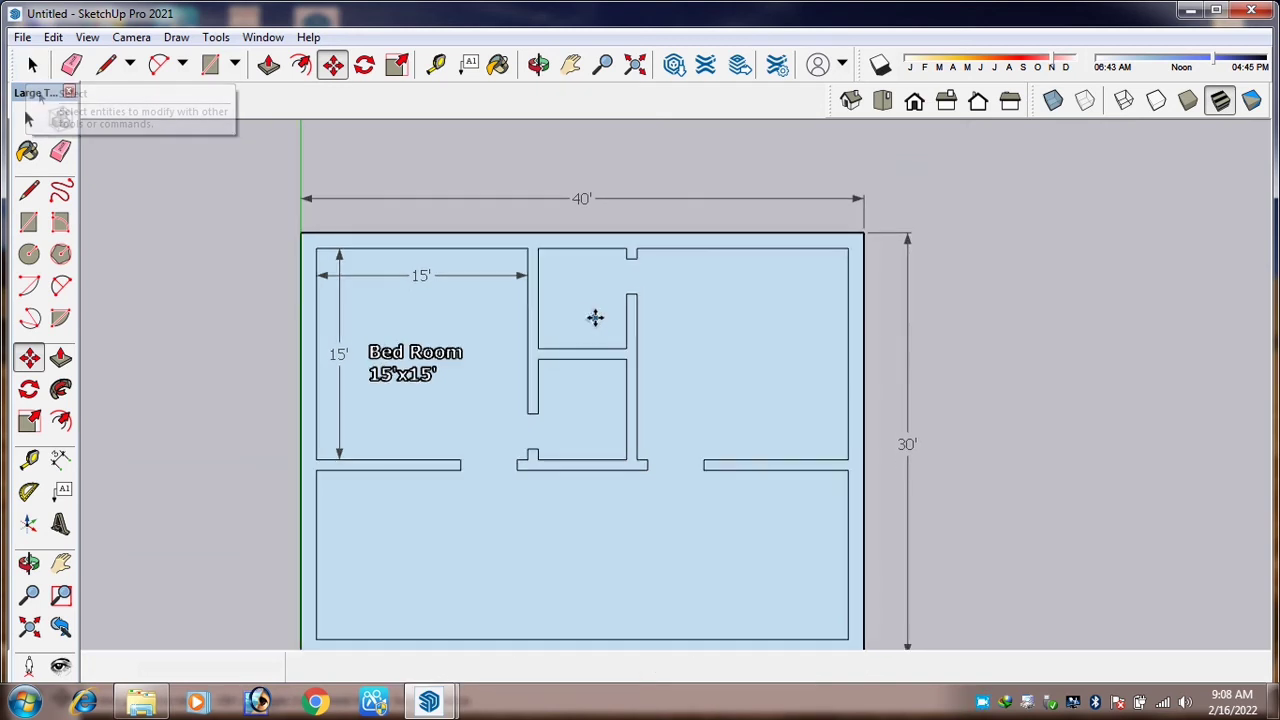
scroll(446, 258, up, 2)
scroll(806, 366, down, 1)
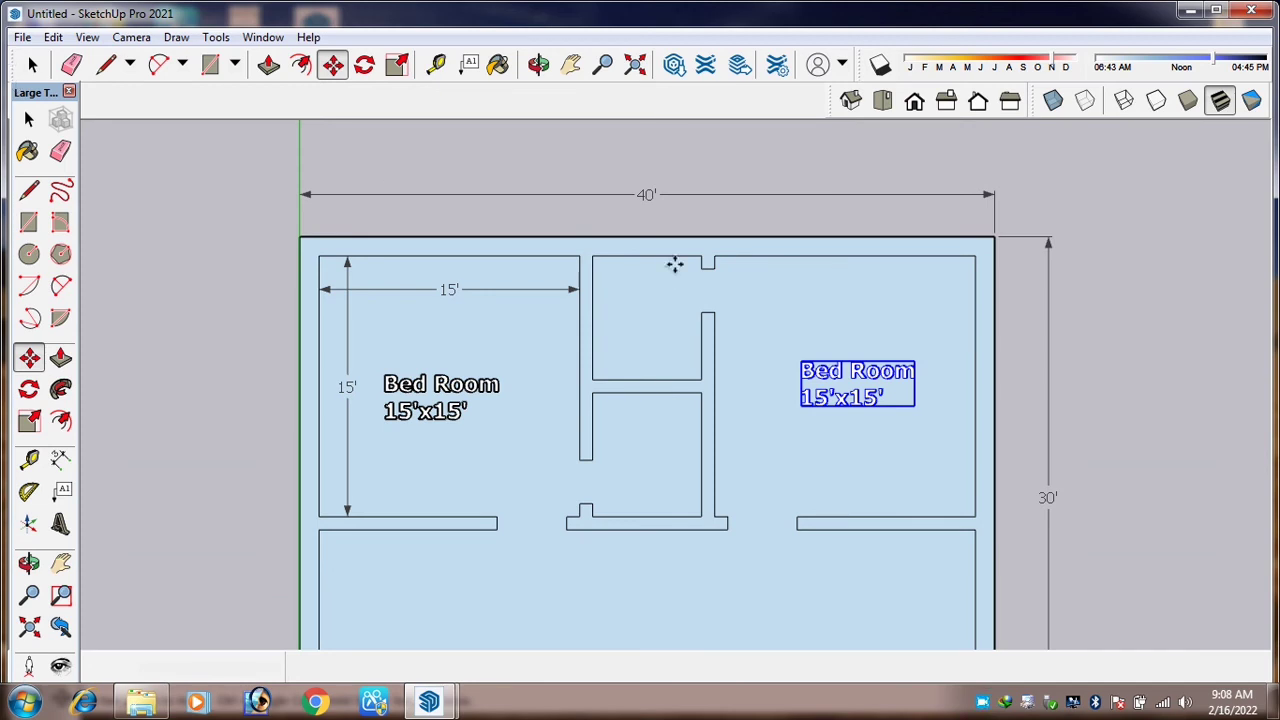
click(33, 66)
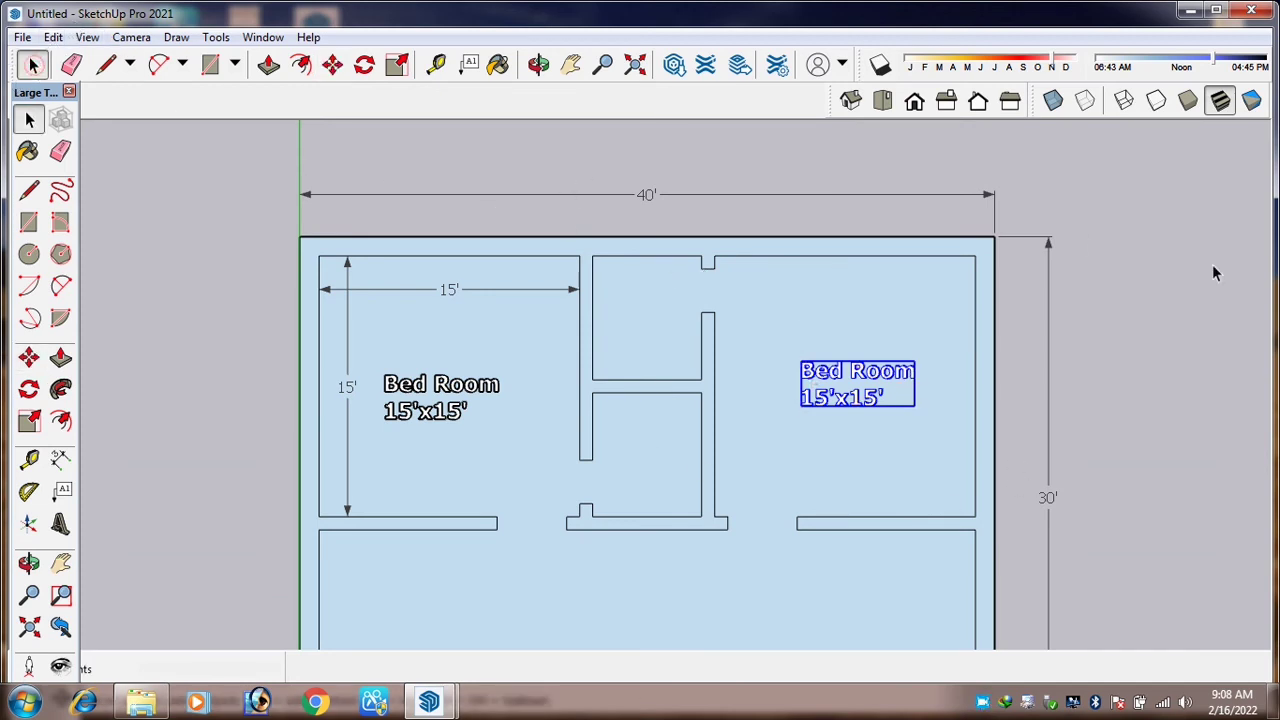
click(1072, 178)
Inspect the Bed Room labels and the room dimensions across the upper rooms of the plan
scroll(728, 400, down, 2)
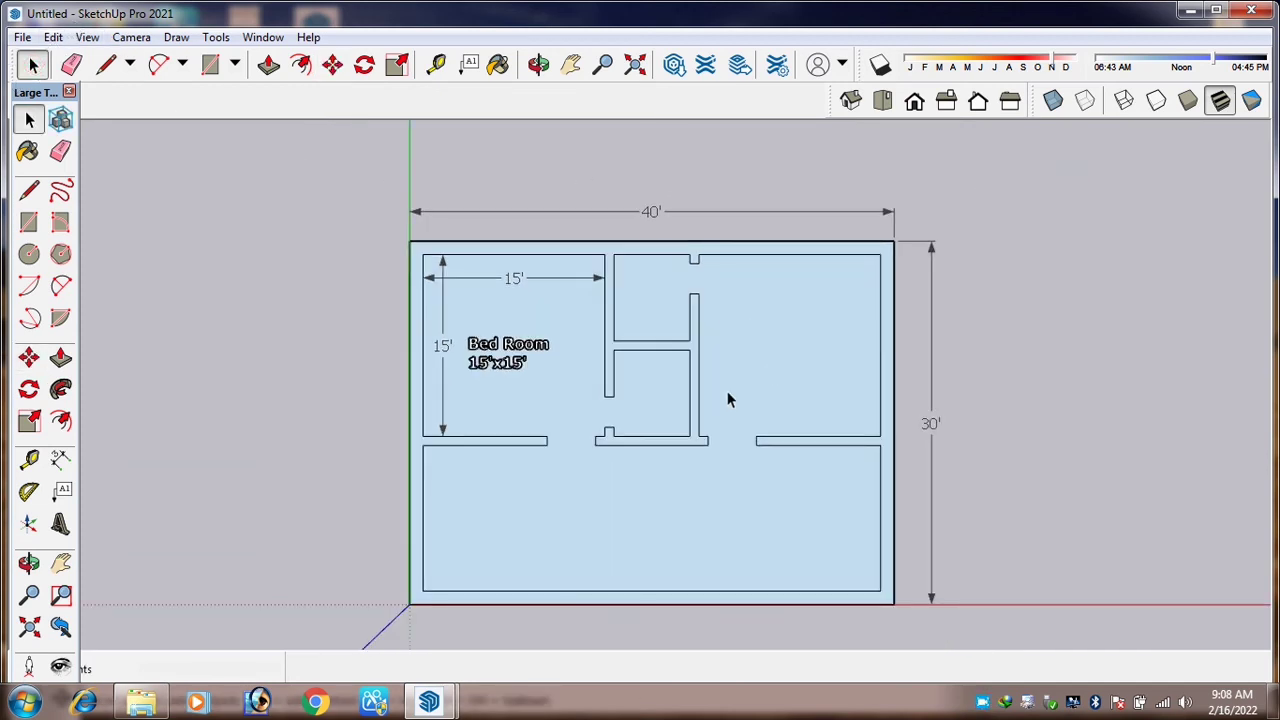
scroll(856, 318, up, 2)
scroll(842, 339, down, 2)
scroll(826, 372, up, 2)
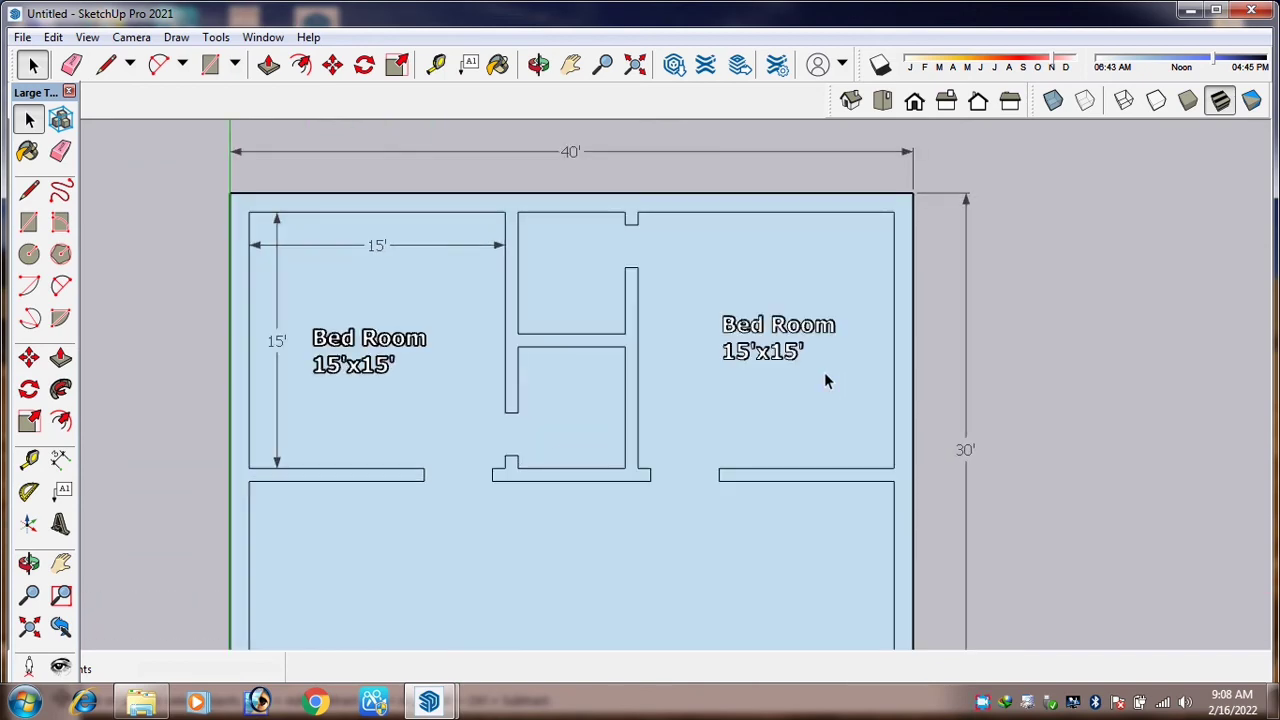
scroll(825, 373, down, 1)
scroll(762, 344, down, 1)
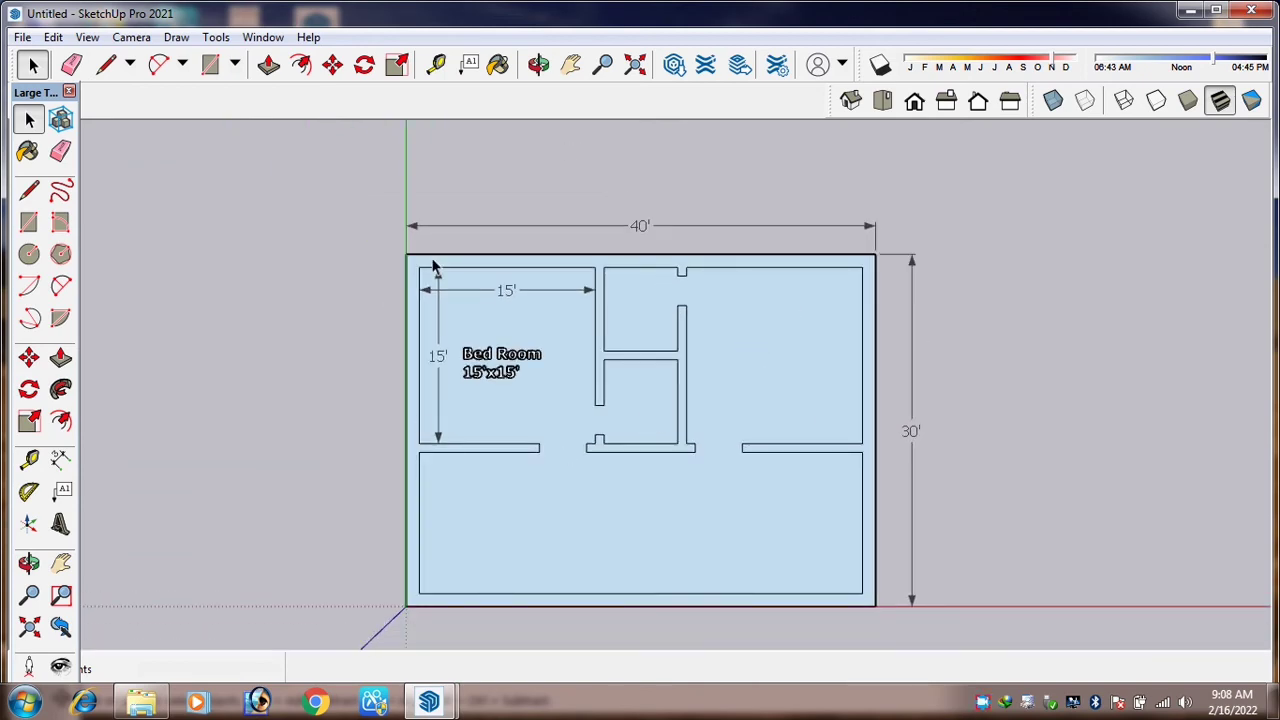
scroll(614, 450, up, 3)
scroll(734, 420, down, 2)
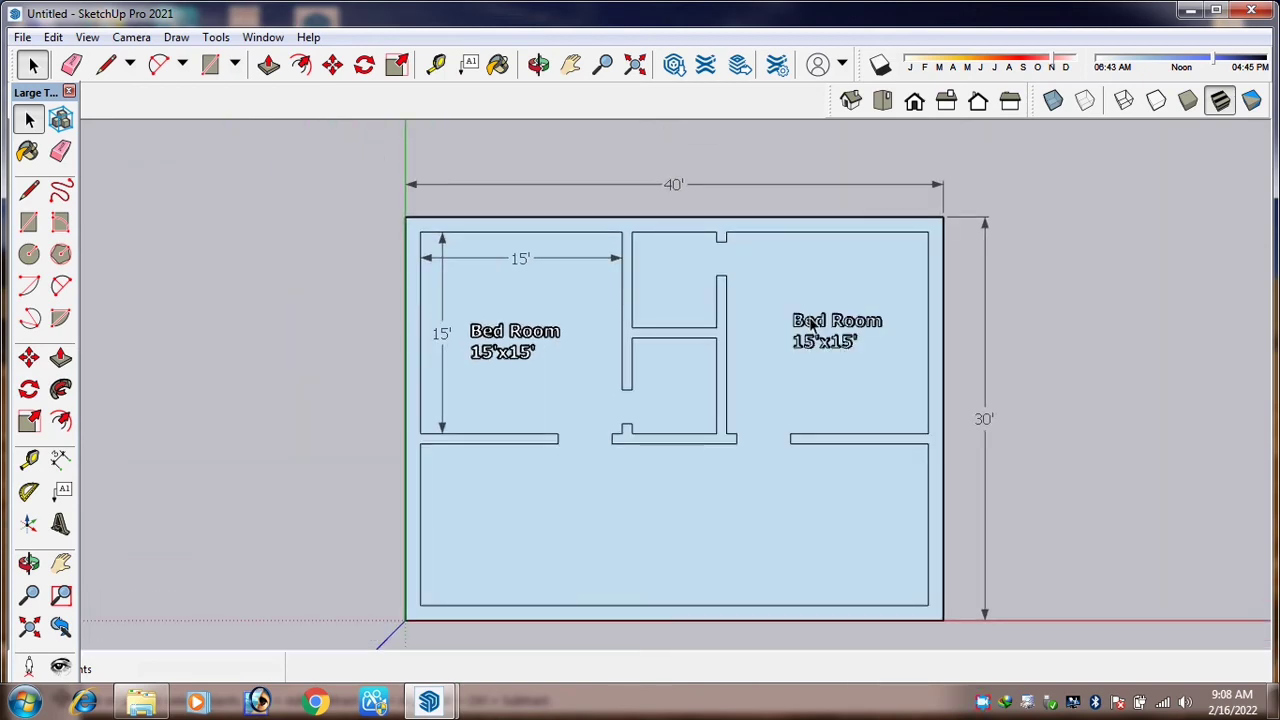
click(493, 258)
click(549, 356)
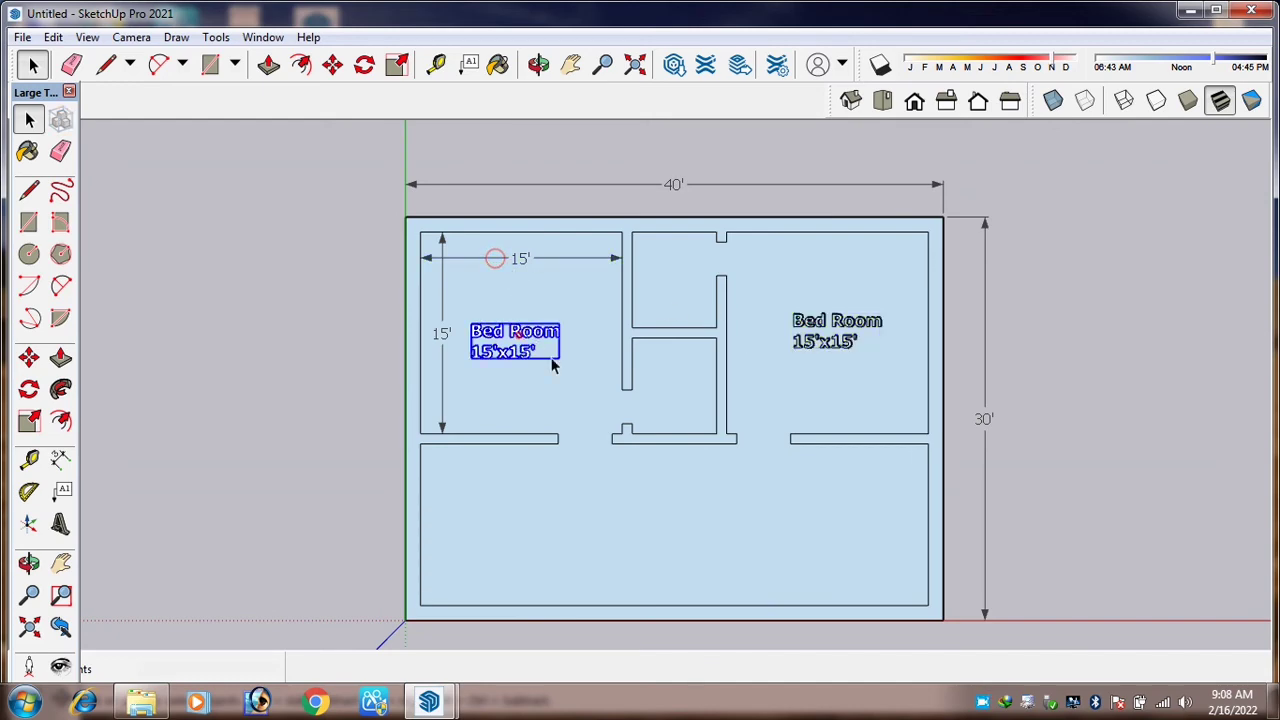
click(478, 423)
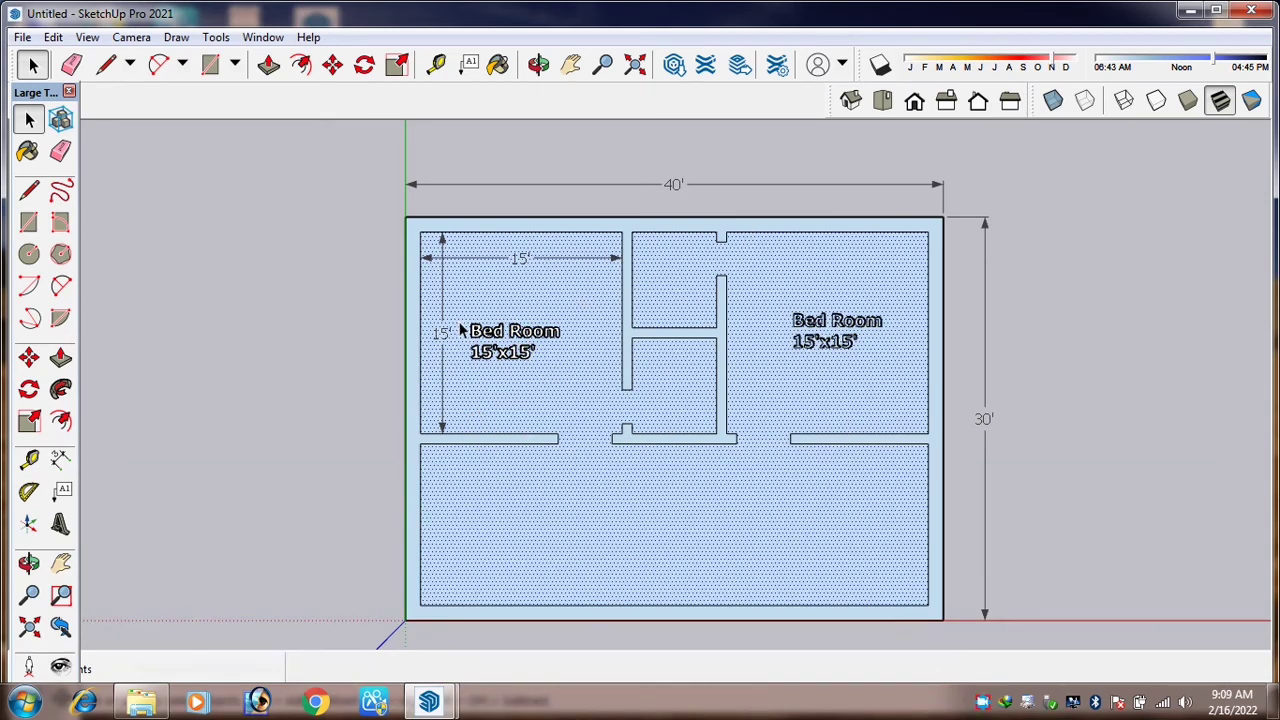
scroll(462, 330, down, 1)
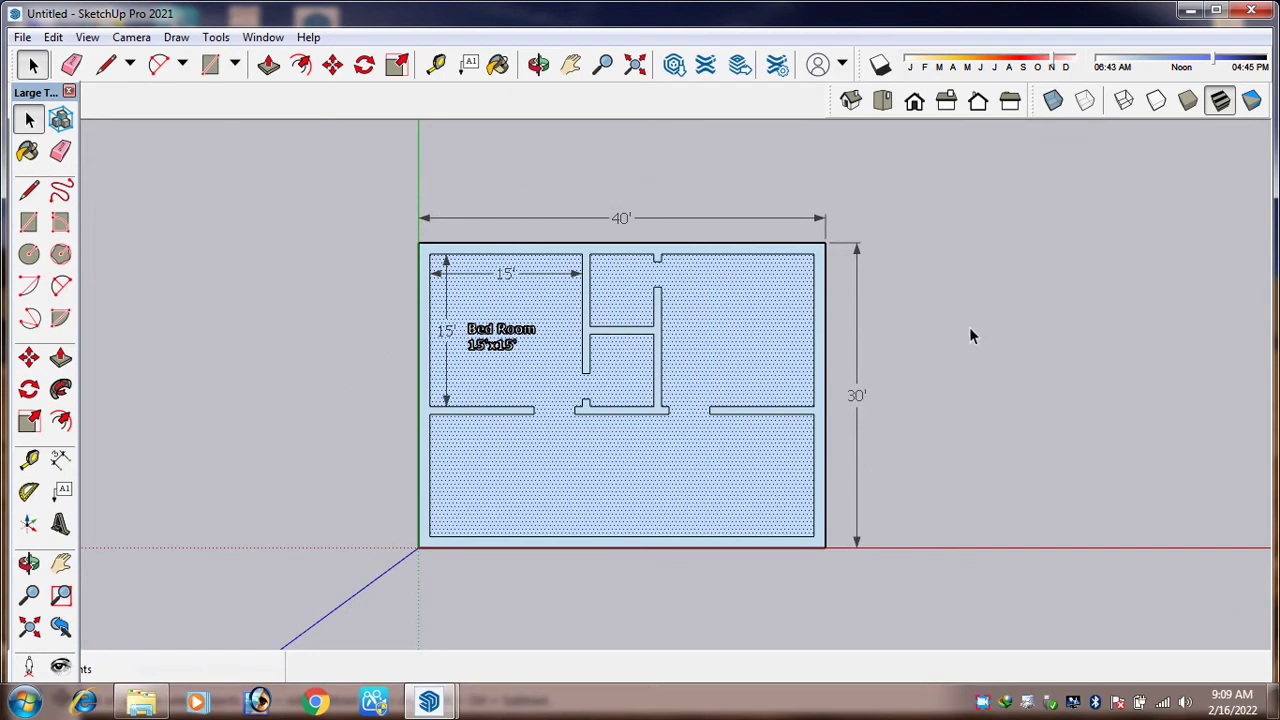
click(924, 349)
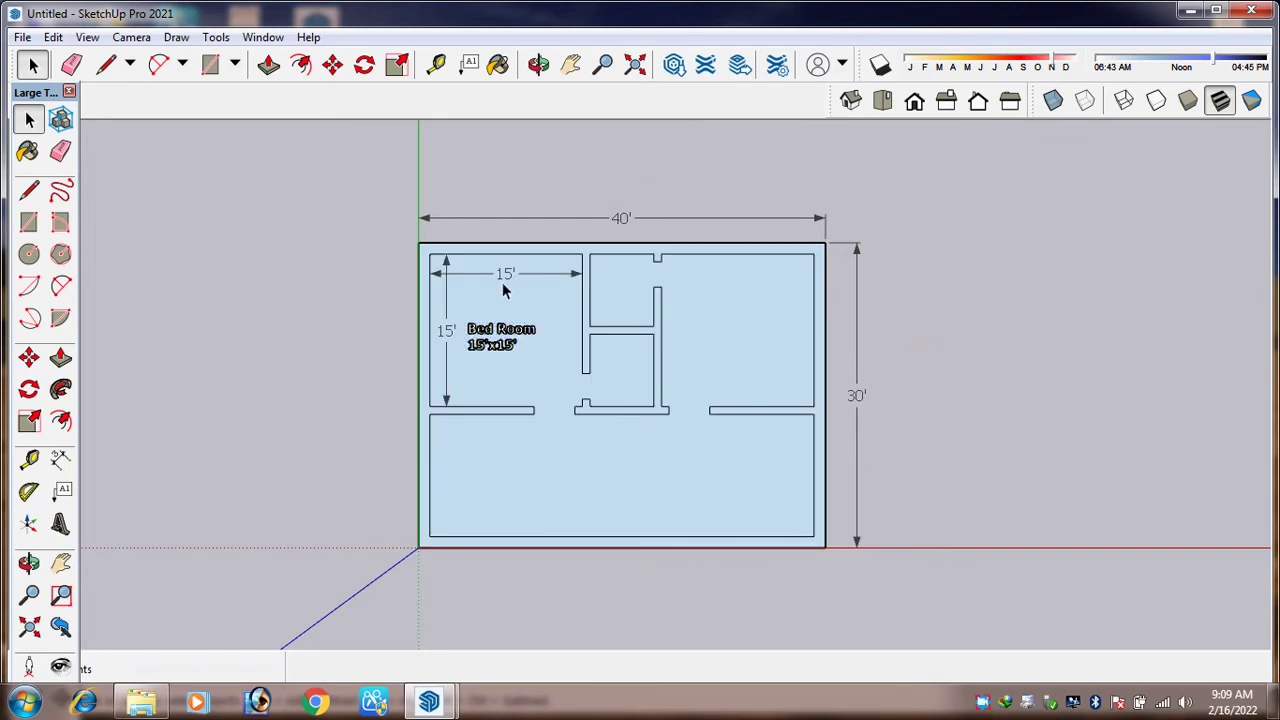
scroll(408, 452, up, 1)
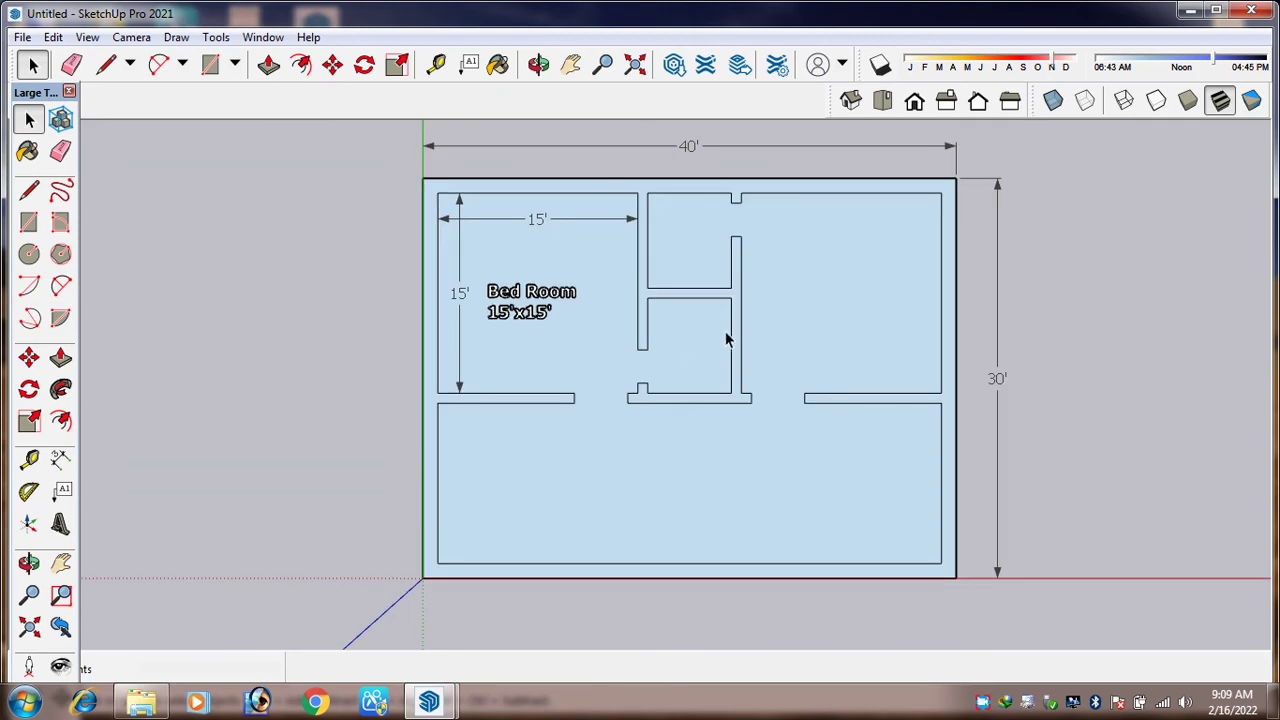
scroll(818, 295, up, 1)
scroll(818, 295, up, 1)
scroll(620, 243, up, 2)
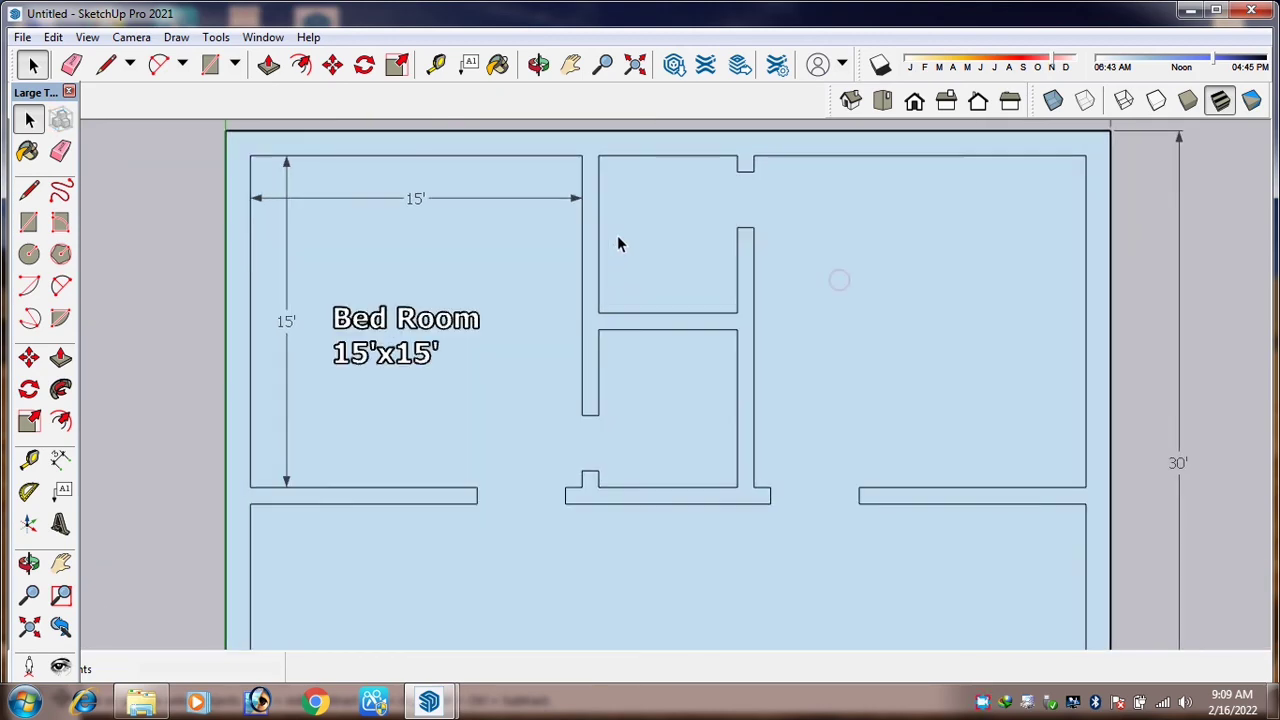
click(628, 245)
scroll(628, 245, down, 1)
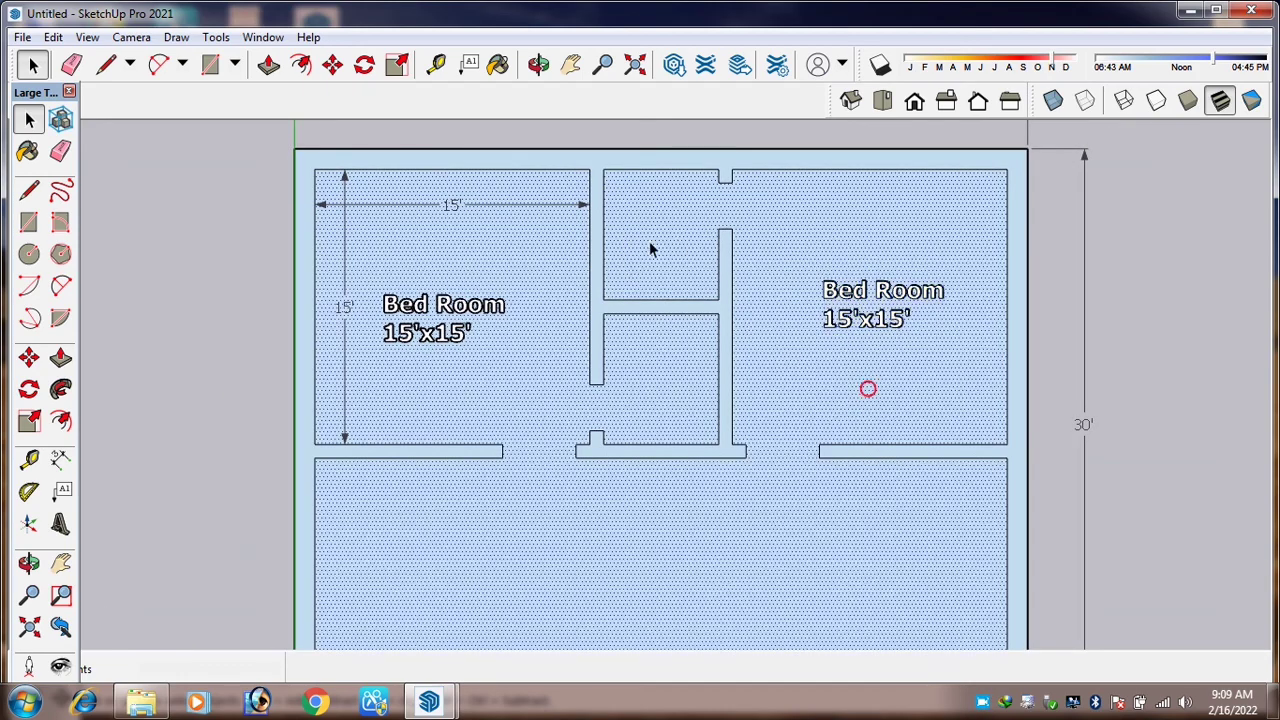
click(221, 276)
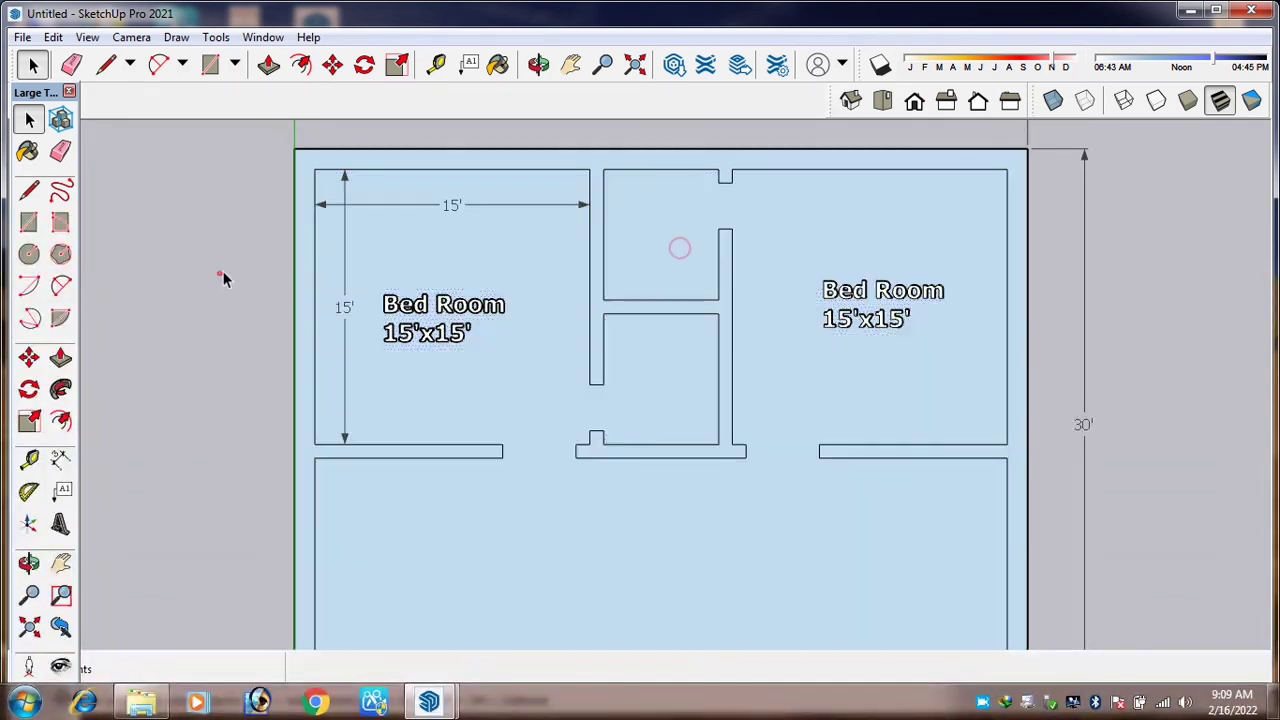
Place a 3D text label reading "Bath" in the upper small room between the two bedrooms
click(62, 524)
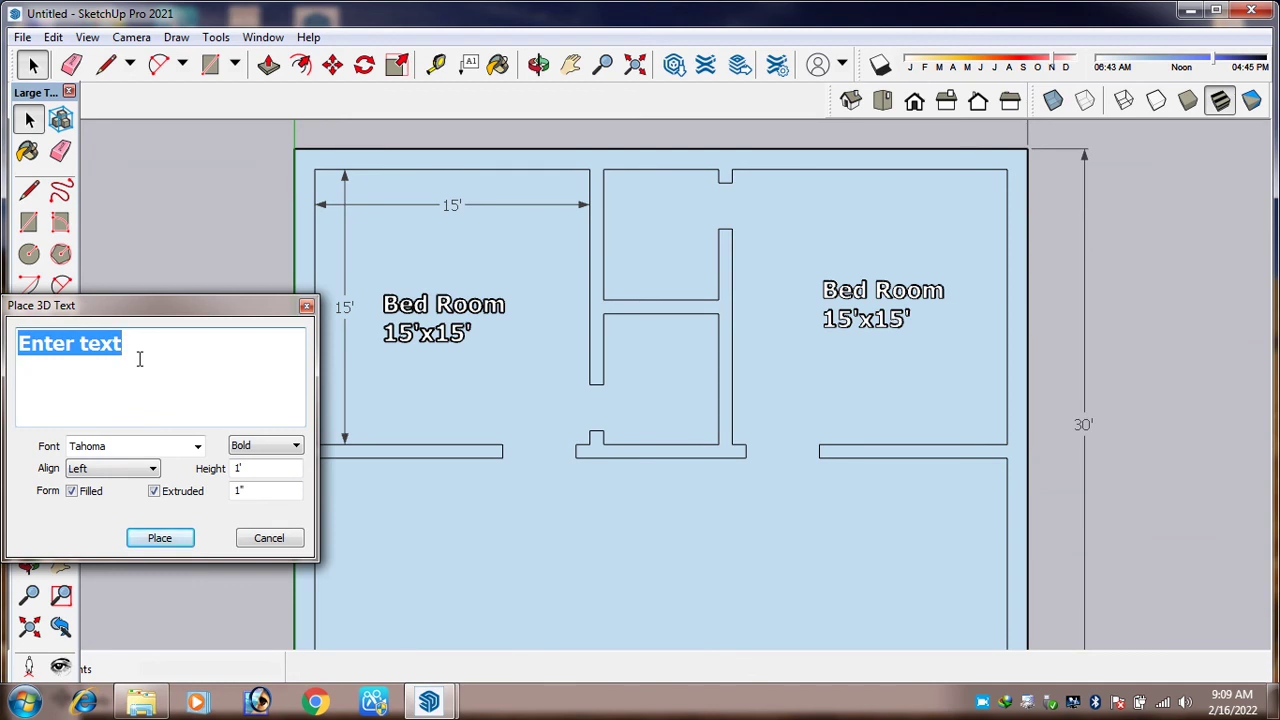
text(BA)
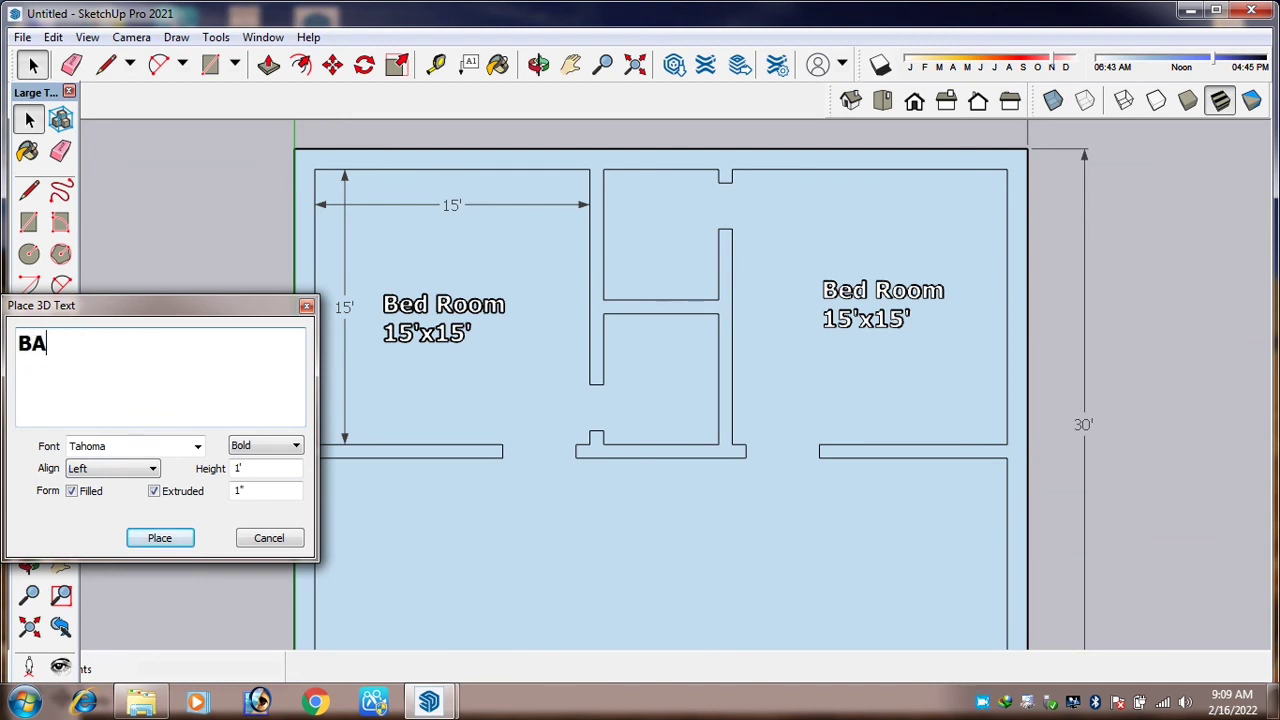
text(t)
key(BackSpace)
key(BackSpace)
text(ath)
click(159, 538)
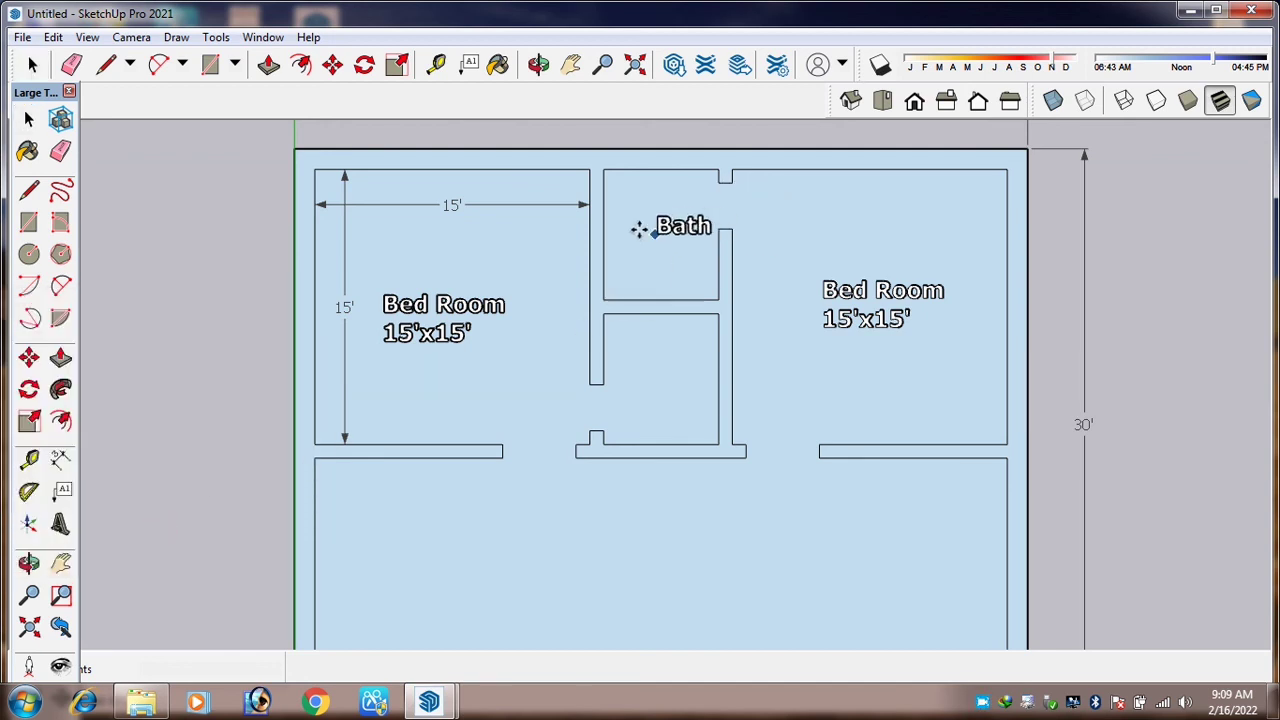
click(635, 229)
key(m)
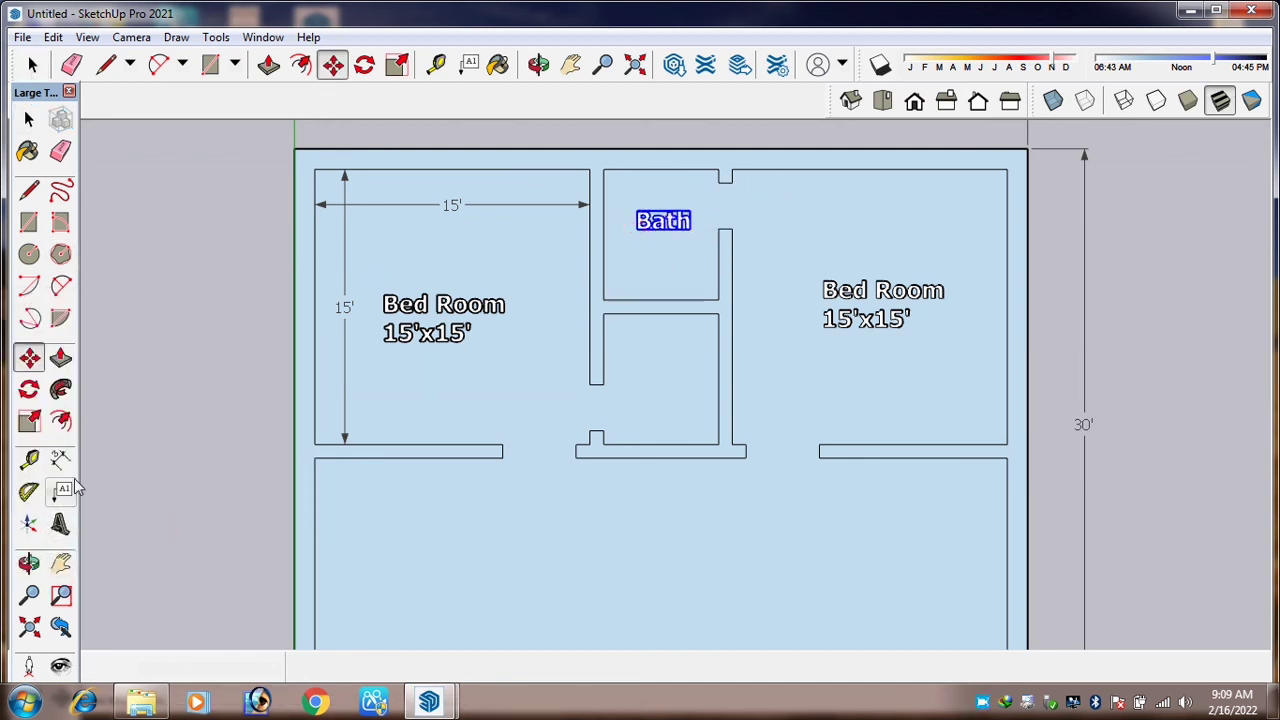
Dimension the inside depth and width of the Bath room, placing both dimensions inside the room
click(604, 172)
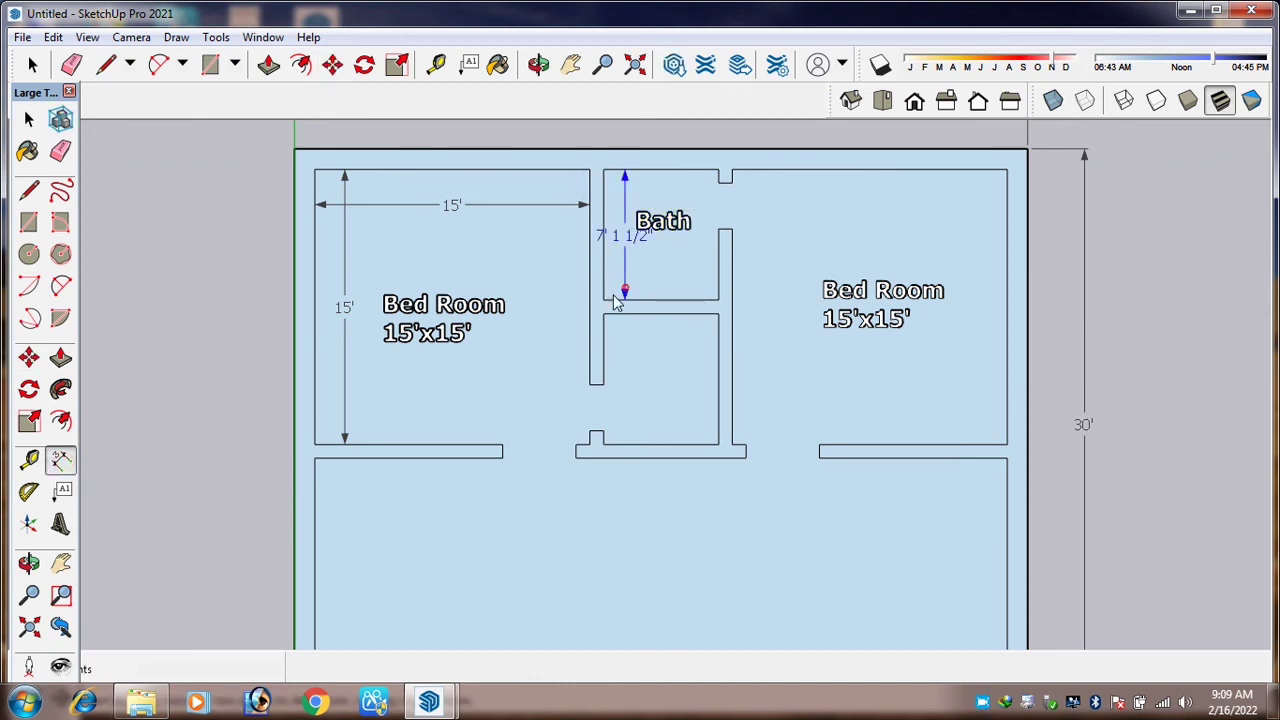
click(619, 300)
click(602, 299)
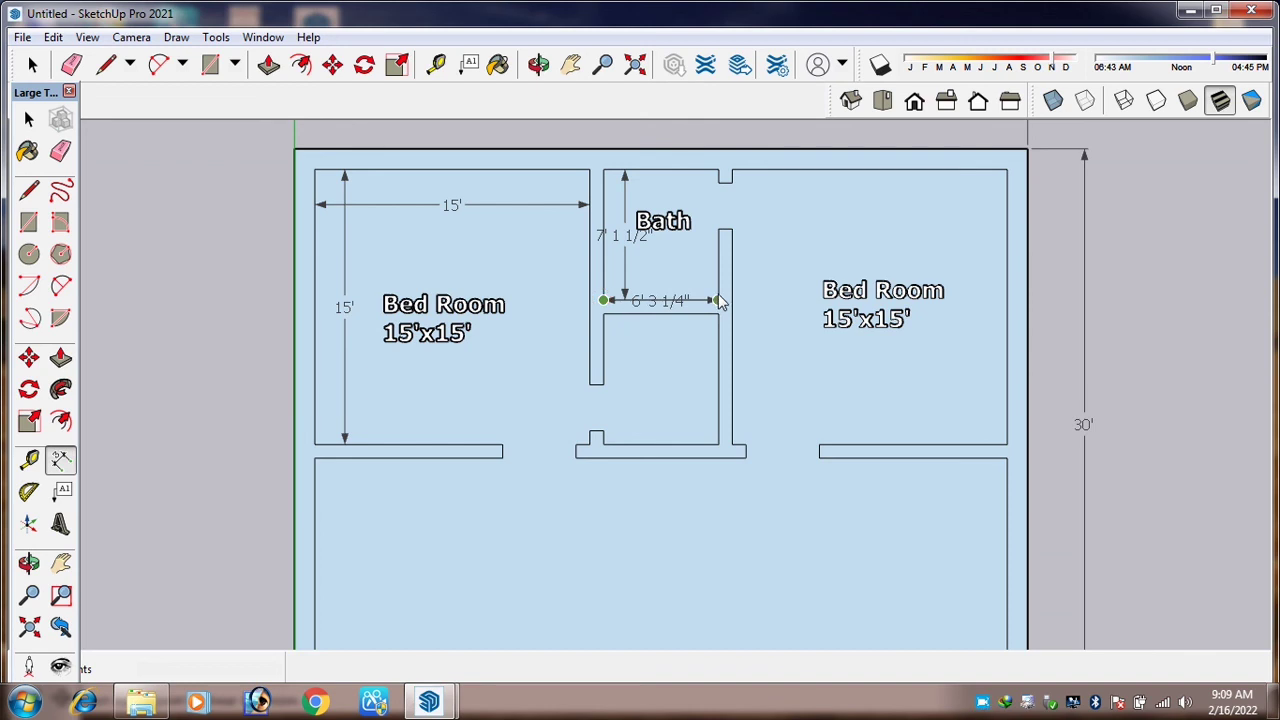
click(716, 300)
click(608, 272)
Review the floor plan's room labels and dimensions, both close up and as a whole
scroll(621, 263, up, 2)
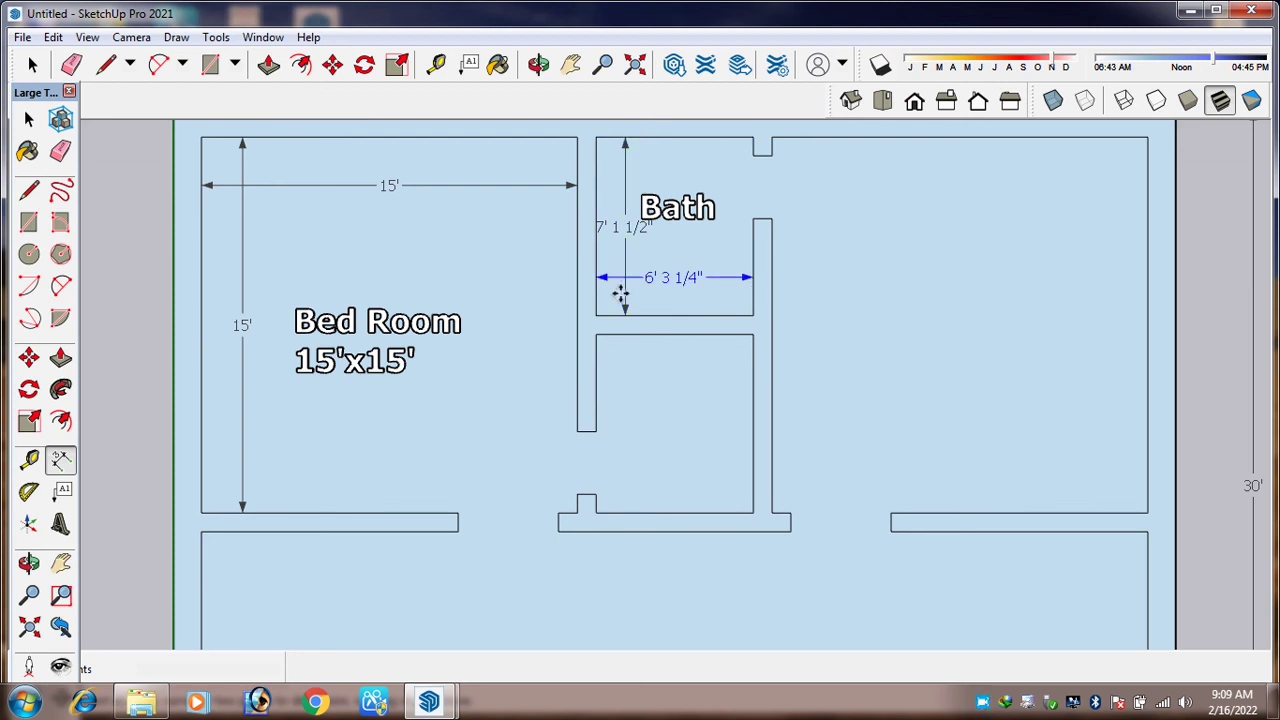
scroll(600, 282, down, 2)
scroll(615, 290, down, 3)
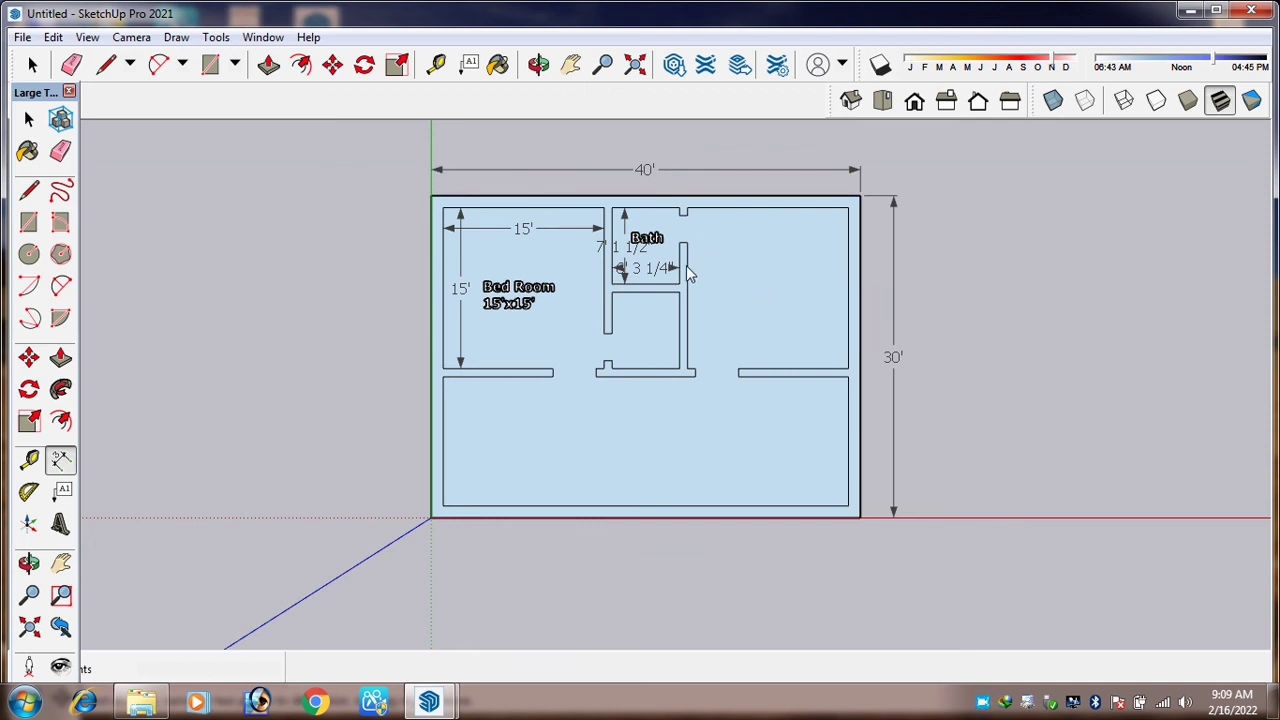
scroll(607, 360, up, 3)
scroll(592, 410, down, 2)
scroll(600, 380, down, 1)
scroll(737, 217, up, 4)
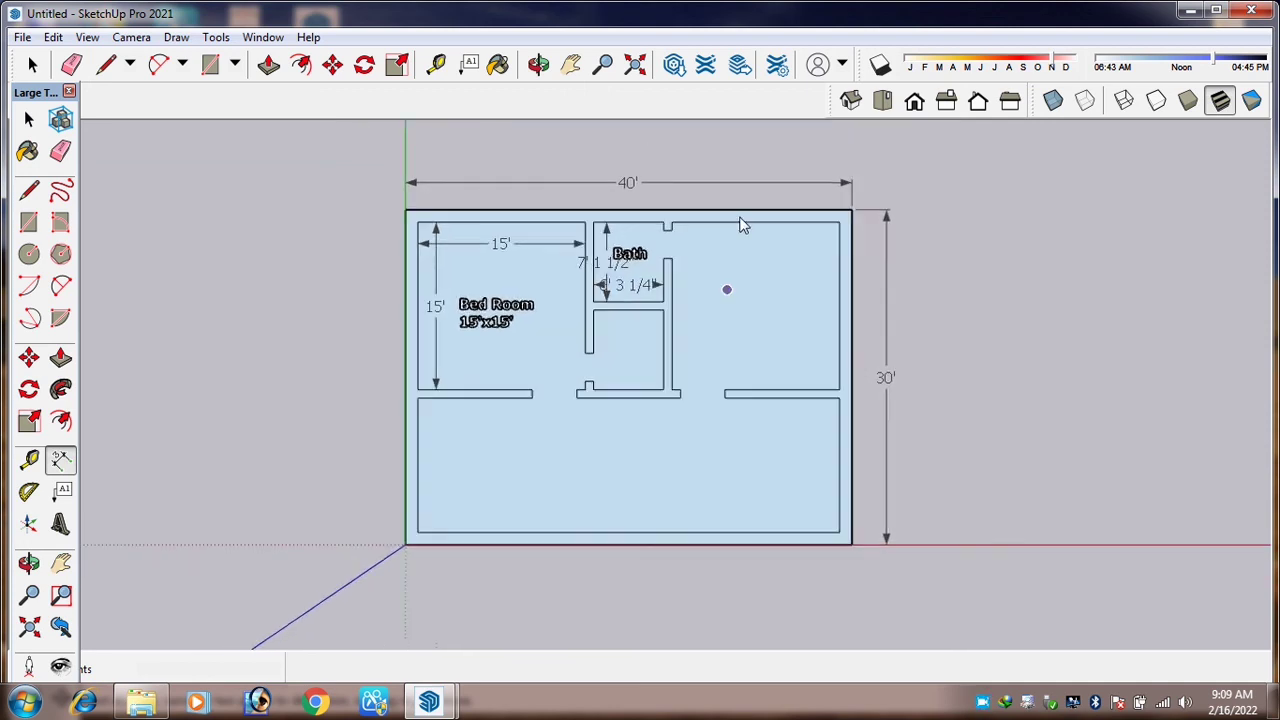
scroll(728, 235, down, 4)
scroll(590, 268, up, 1)
scroll(583, 280, up, 2)
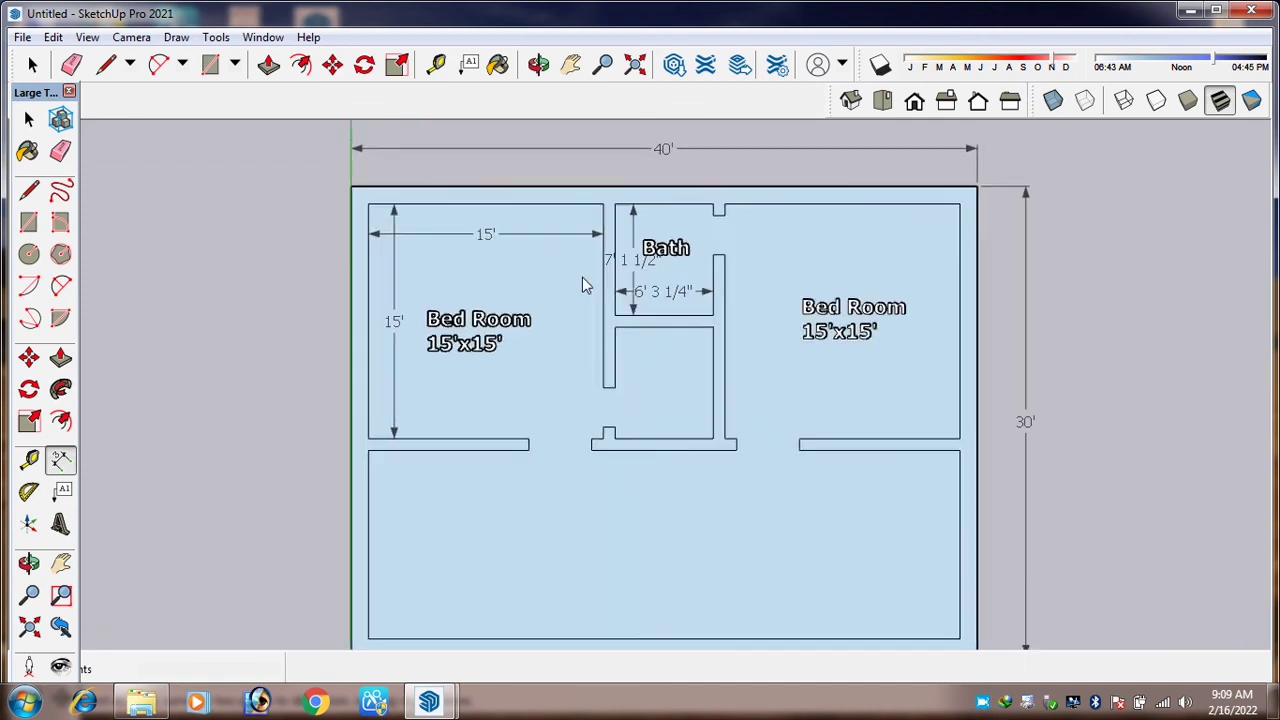
scroll(583, 283, down, 2)
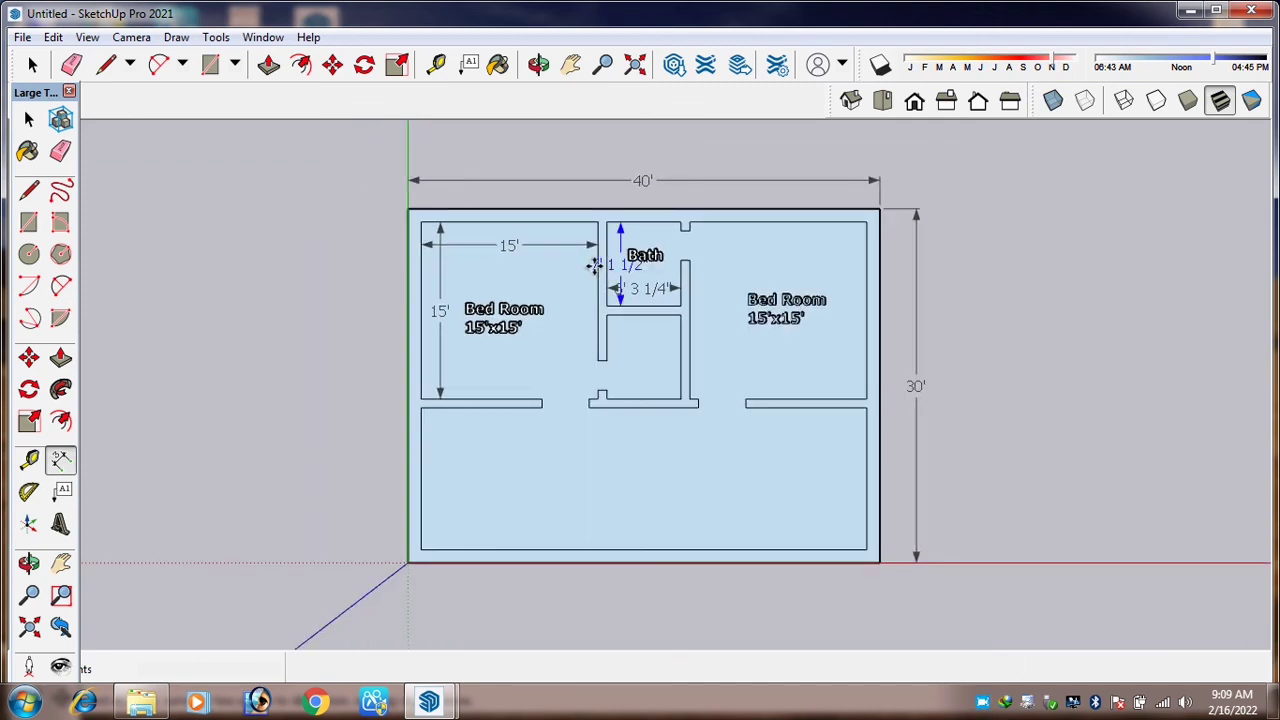
scroll(594, 266, up, 1)
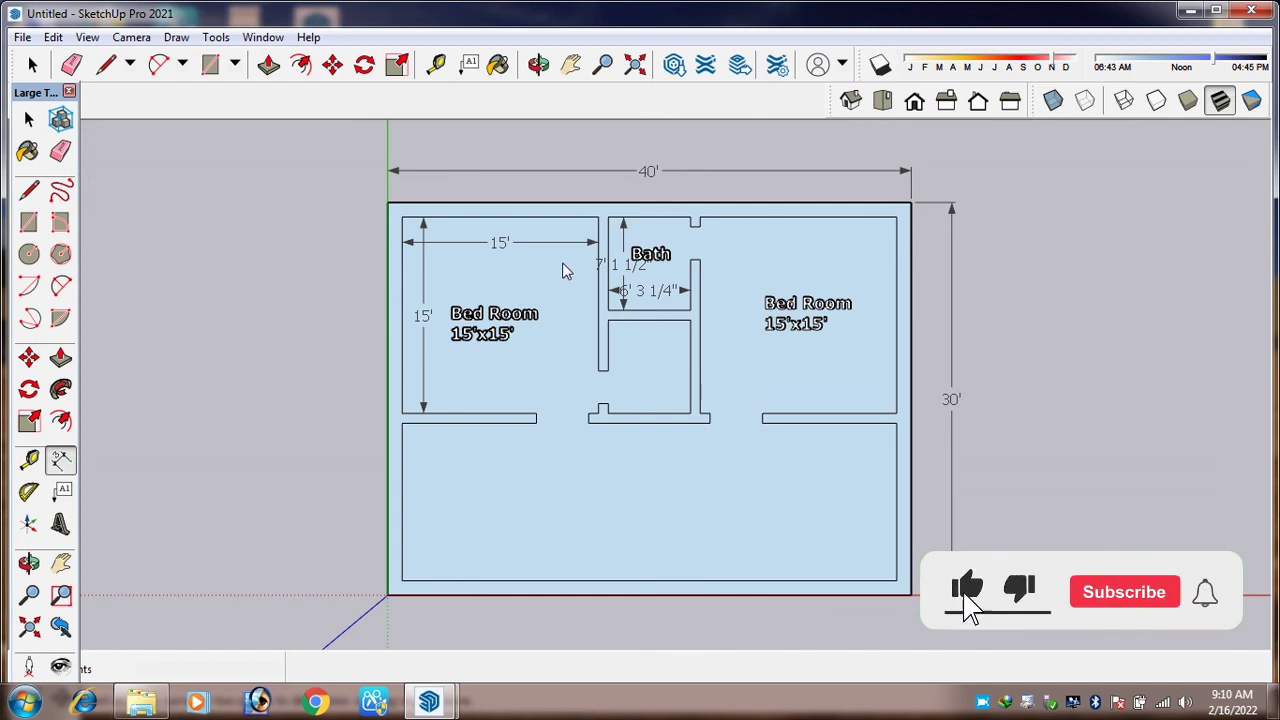
scroll(598, 271, down, 1)
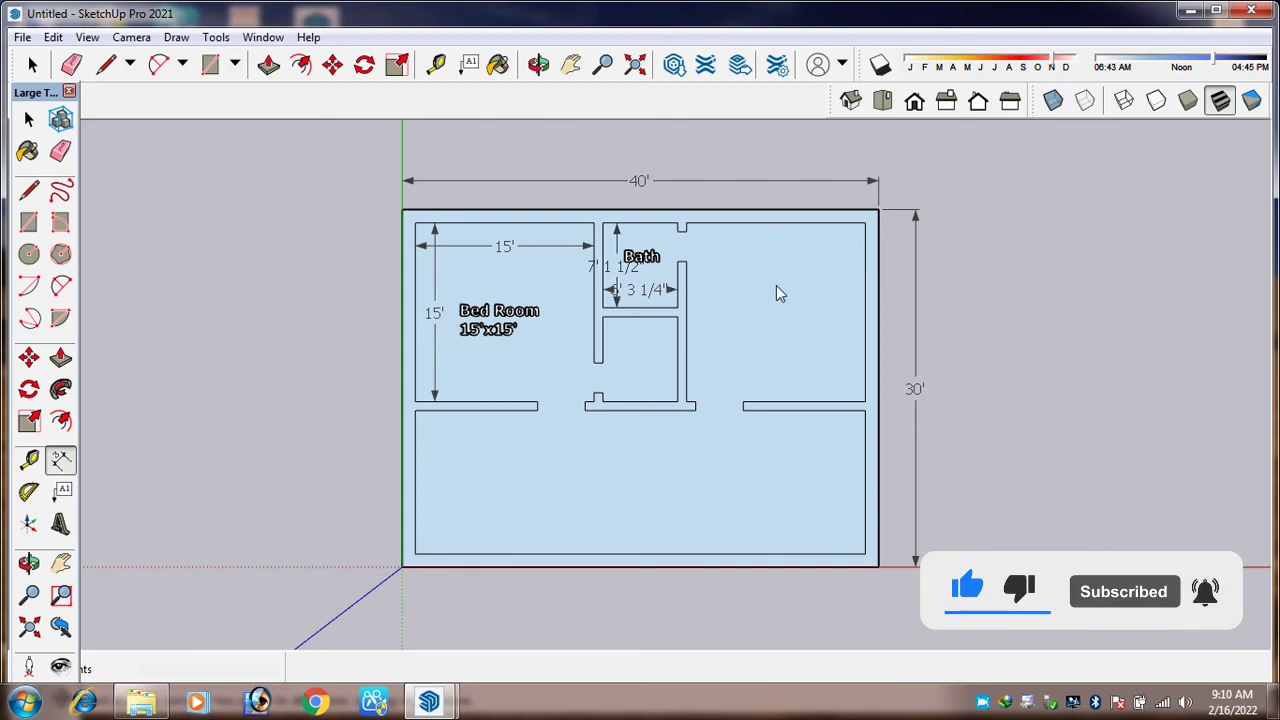
scroll(610, 319, up, 4)
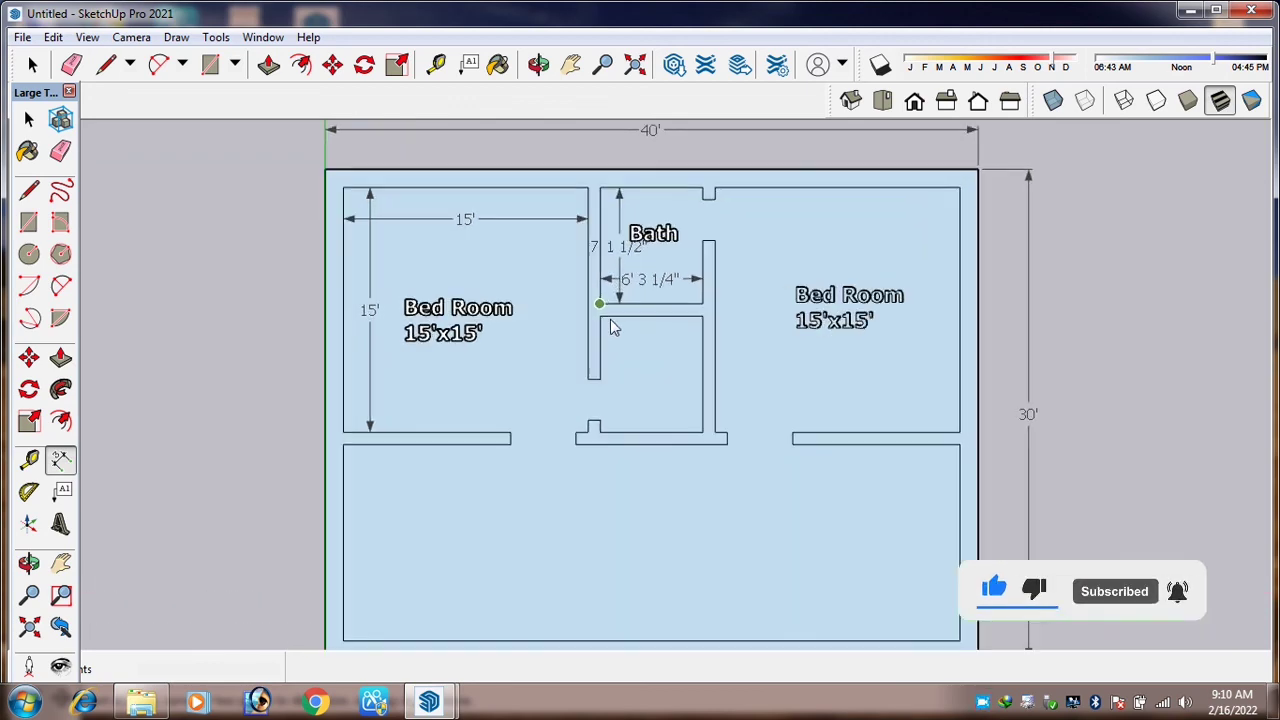
scroll(612, 333, down, 1)
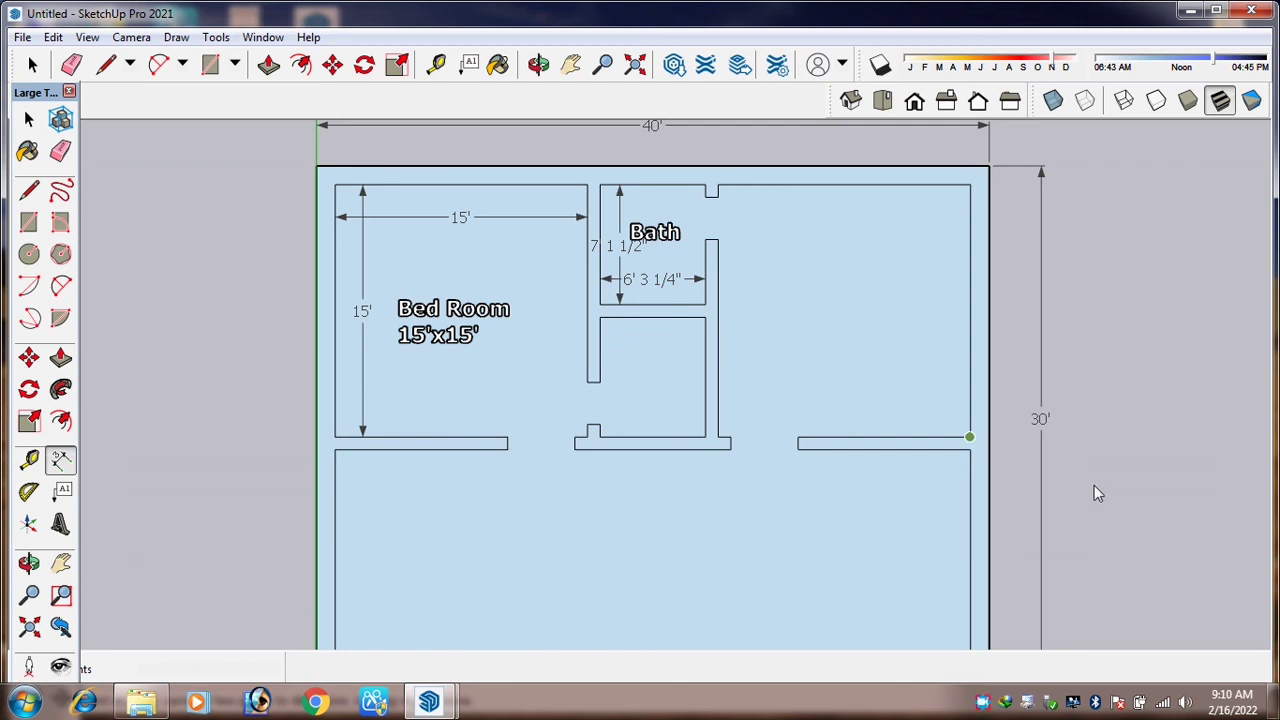
scroll(684, 343, down, 1)
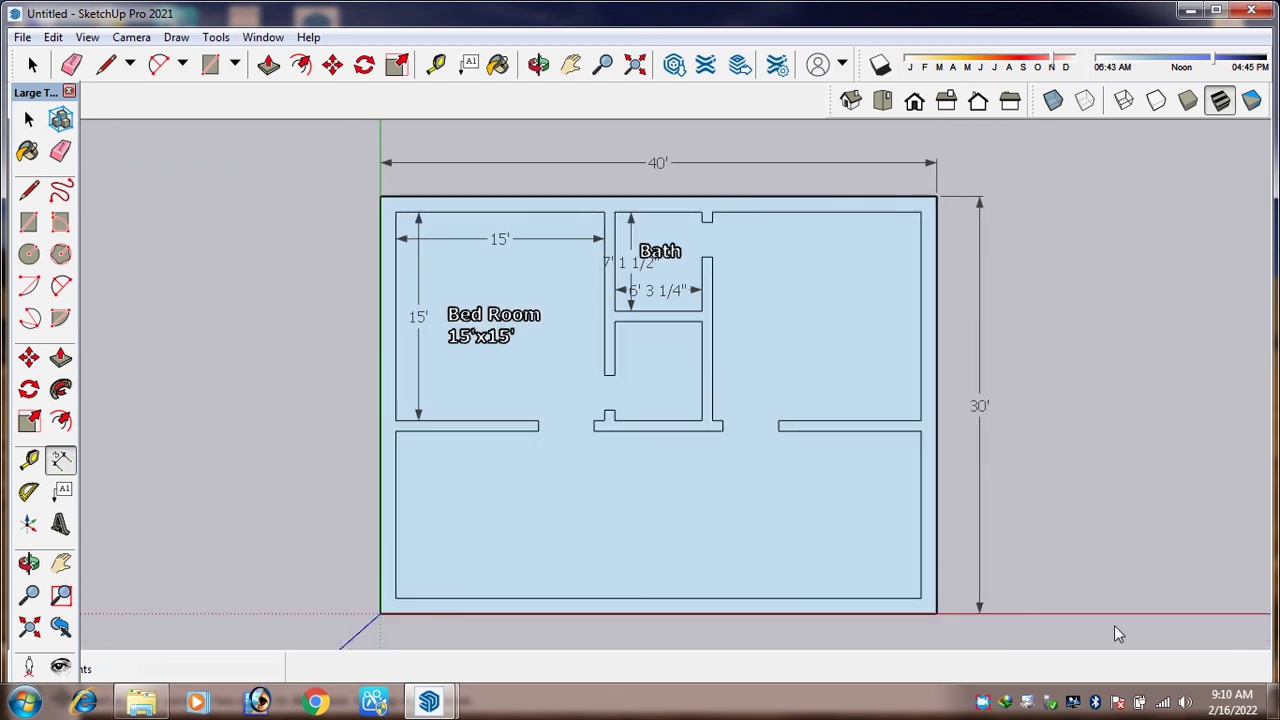
click(994, 701)
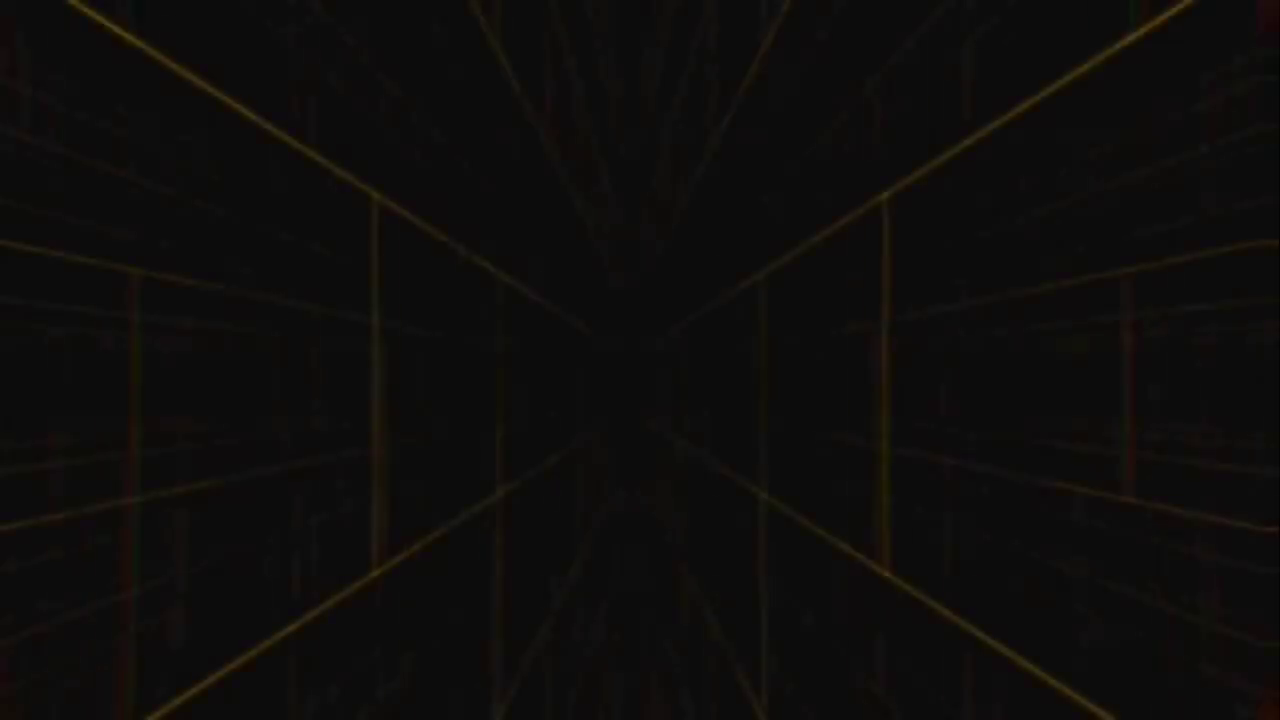